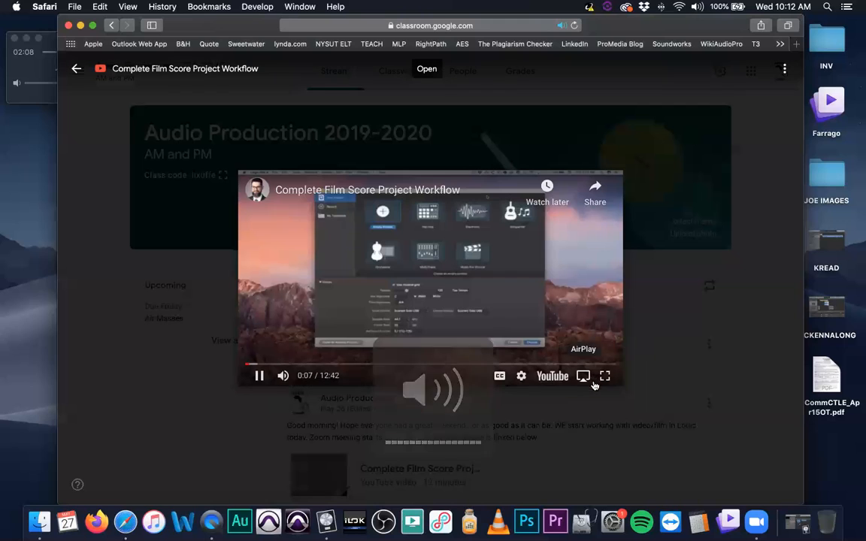
- Show the Complete Film Score Project Workflow video in full screen, pause it at 0:22 and dismiss the suggested videos
click(605, 376)
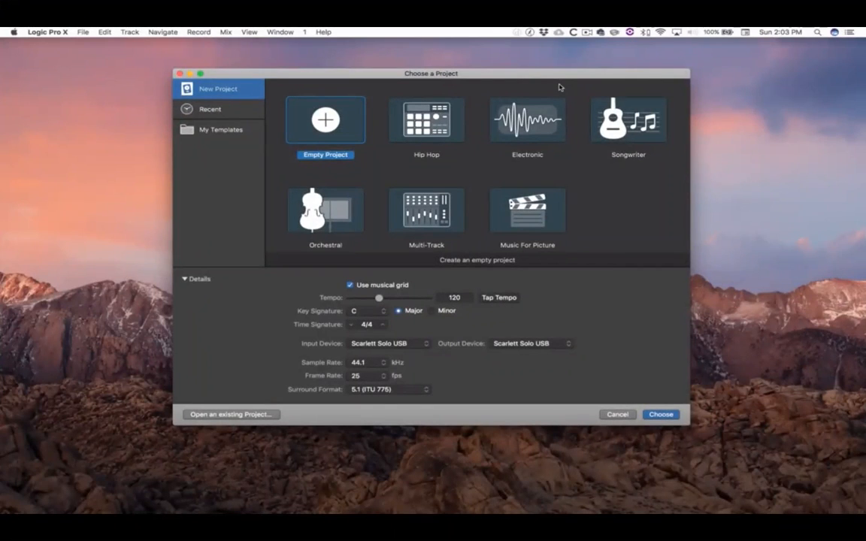
key(space)
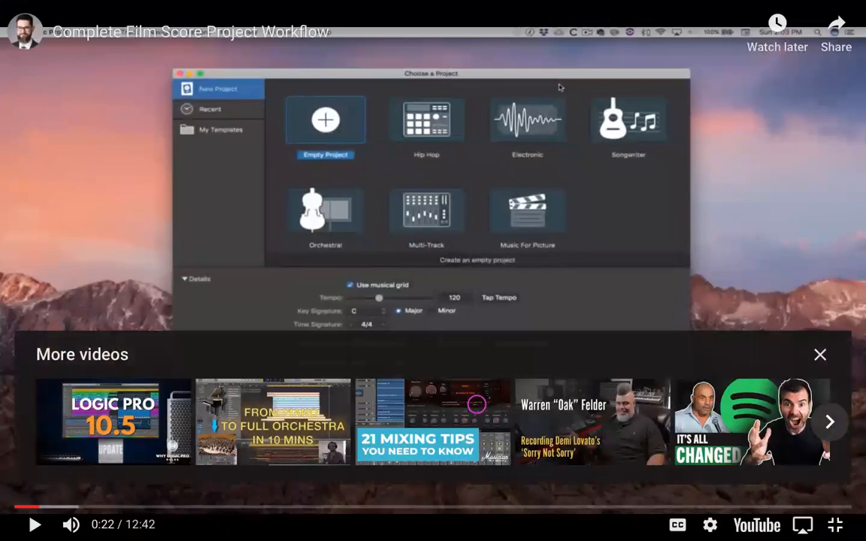
click(820, 355)
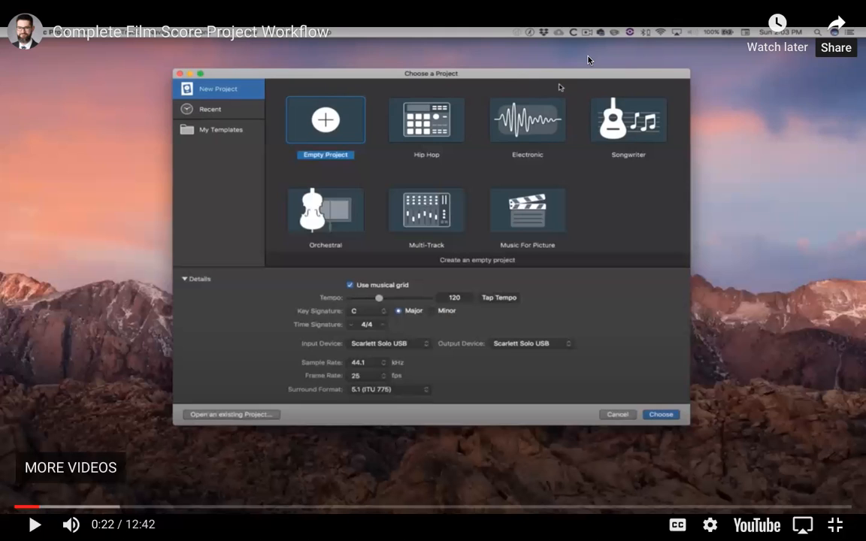
- Leave full screen, return to it and play the video from 0:22, pausing at 0:57 after the topic overview
key(Escape)
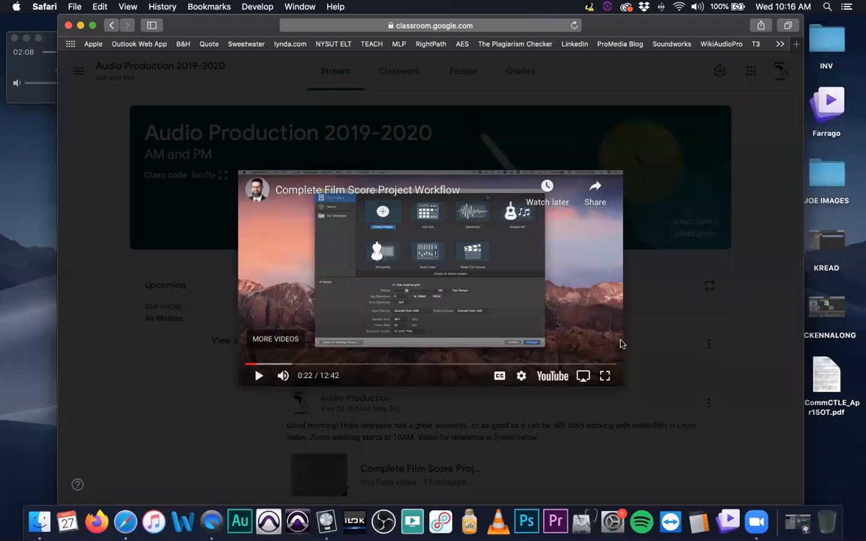
click(604, 377)
click(514, 308)
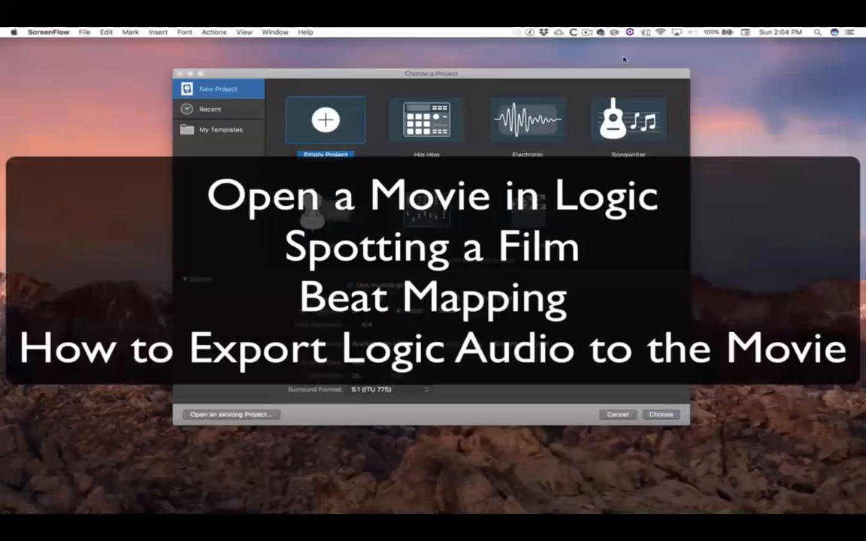
key(space)
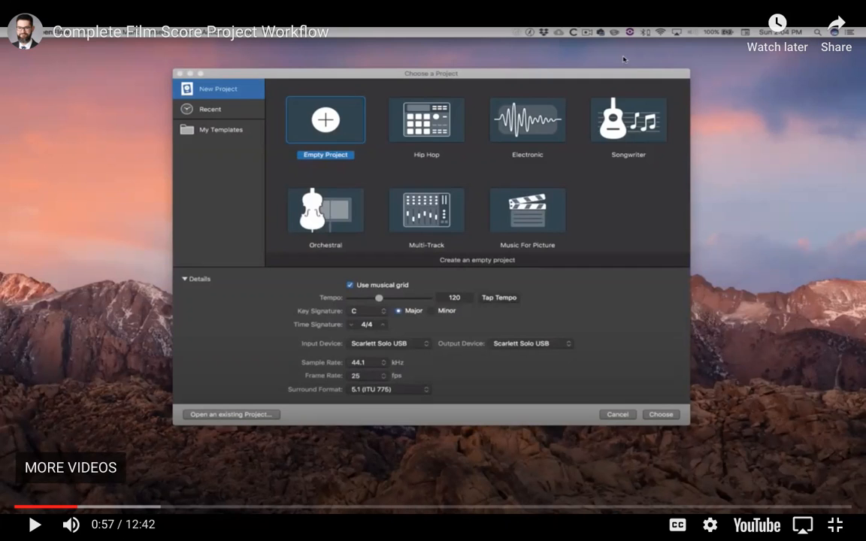
- Switch the video out of full screen and back, and play it on to 1:12 before pausing
click(834, 525)
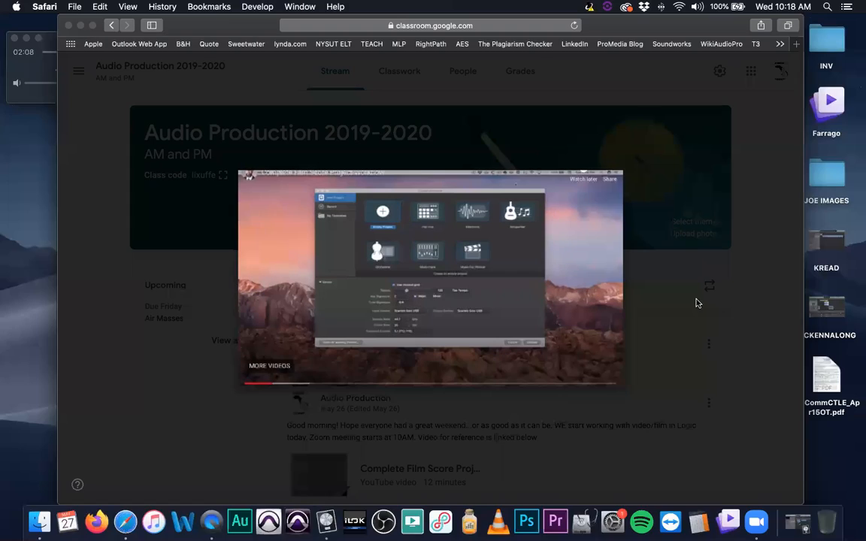
click(604, 376)
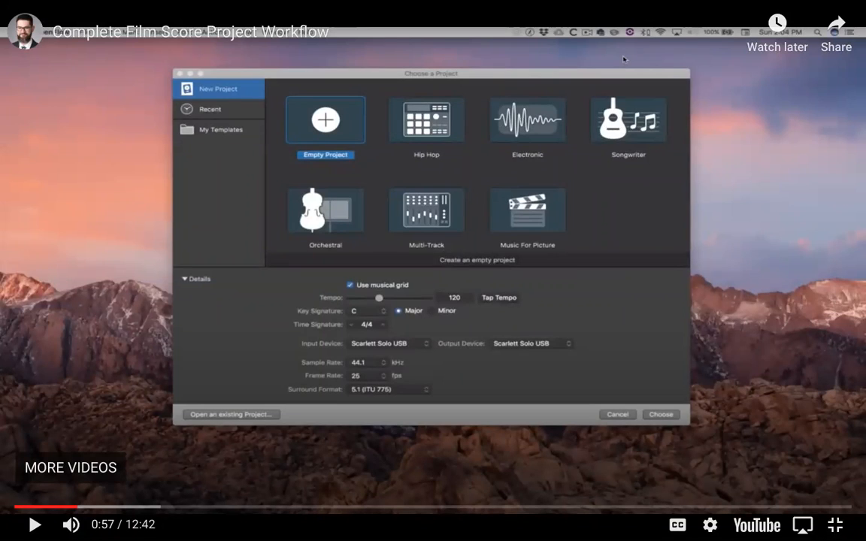
click(613, 284)
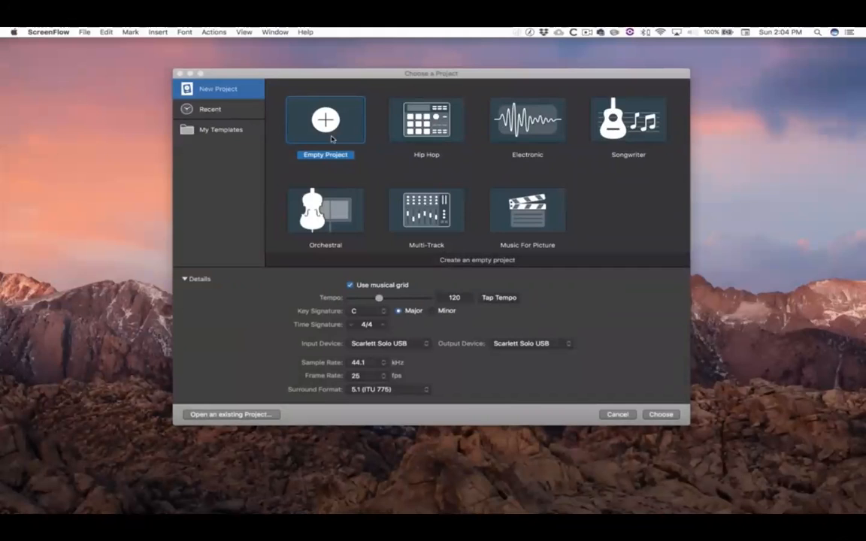
click(613, 283)
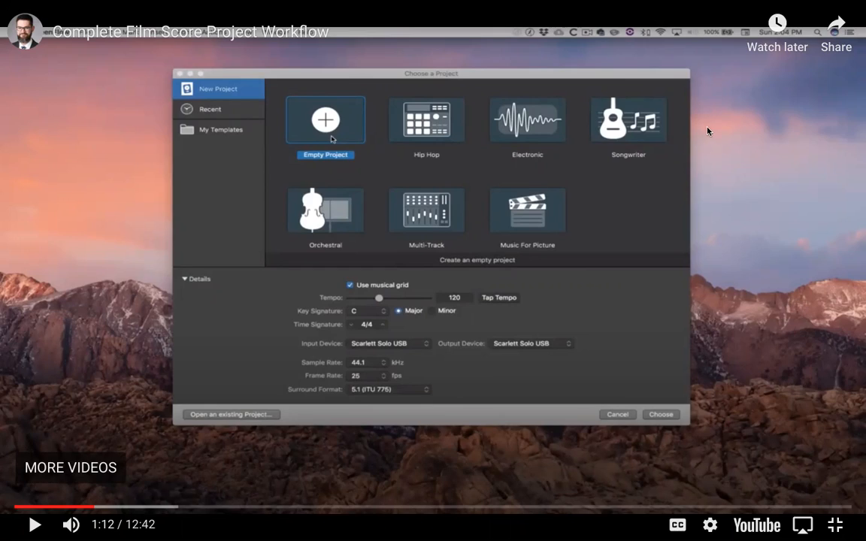
- Exit full screen and switch the Wi-Fi connection to the 2GEXT extender network
key(Escape)
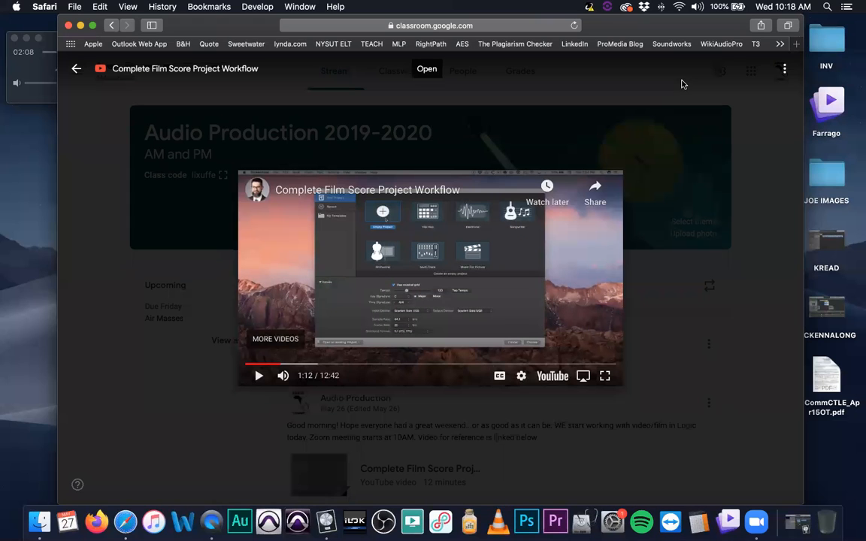
click(679, 7)
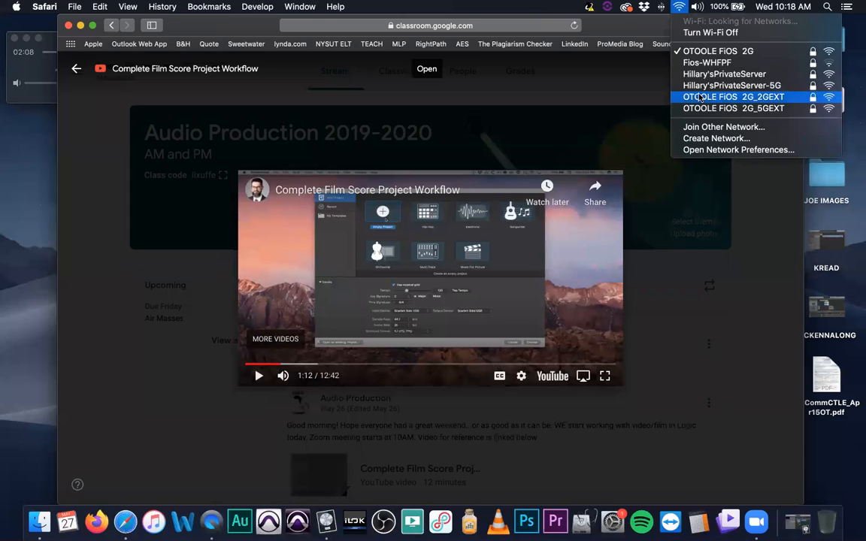
click(699, 98)
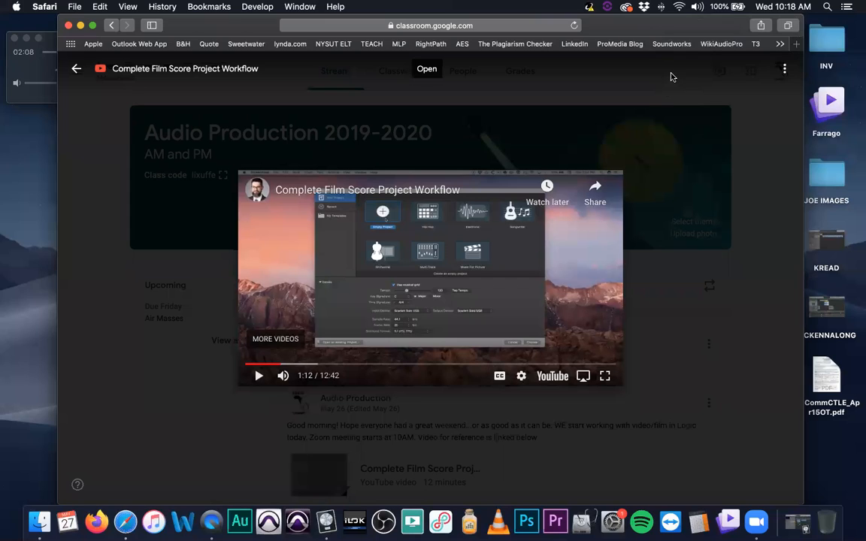
click(677, 8)
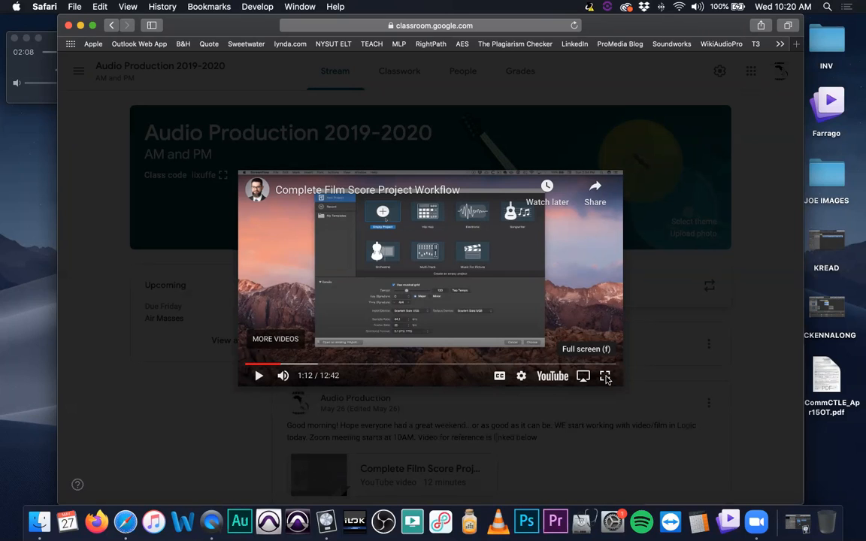
- Play the video in full screen up to the Open Movie command, pause at 1:39 and dismiss the Trend Micro protection alert
click(605, 376)
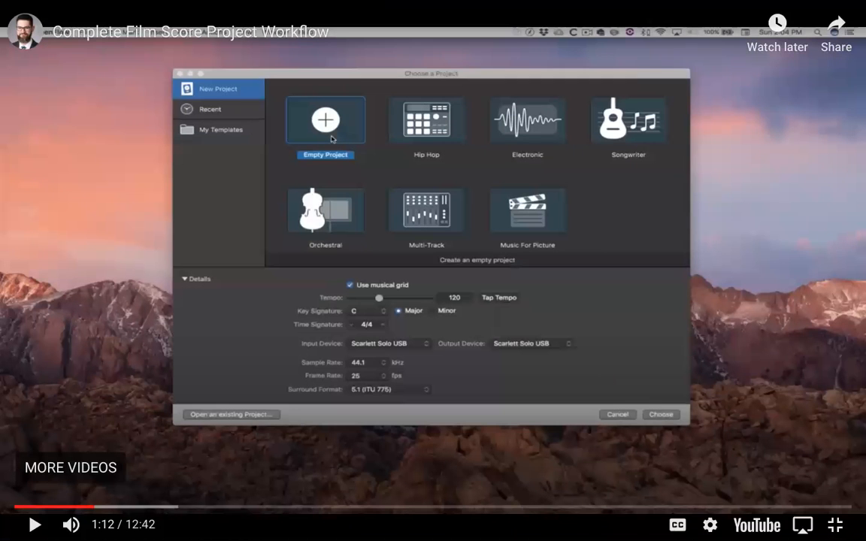
key(space)
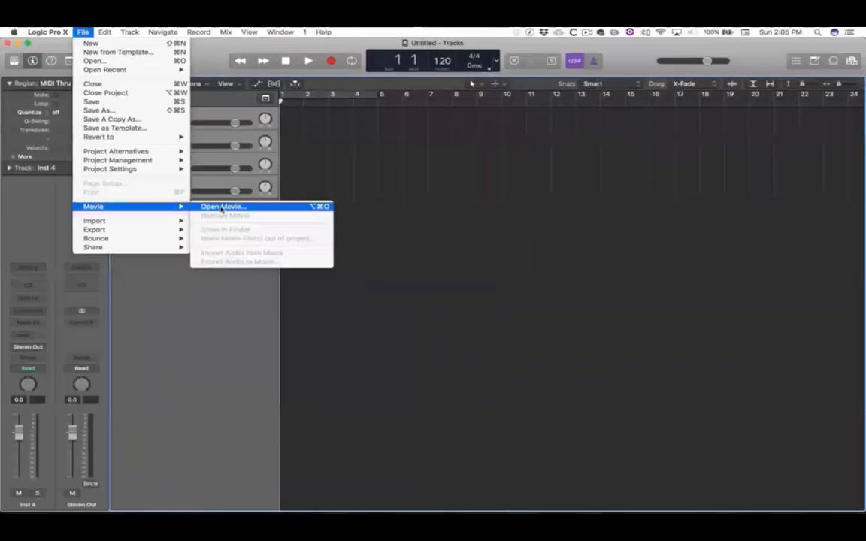
key(space)
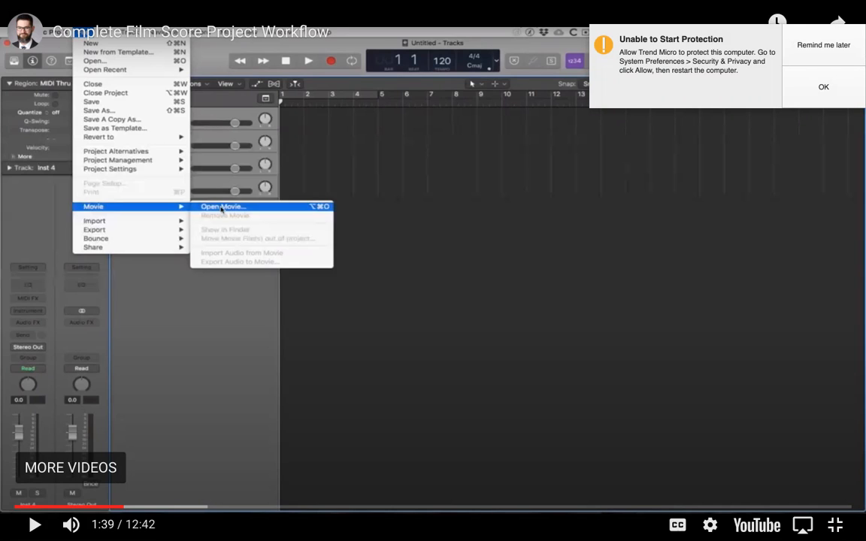
click(774, 47)
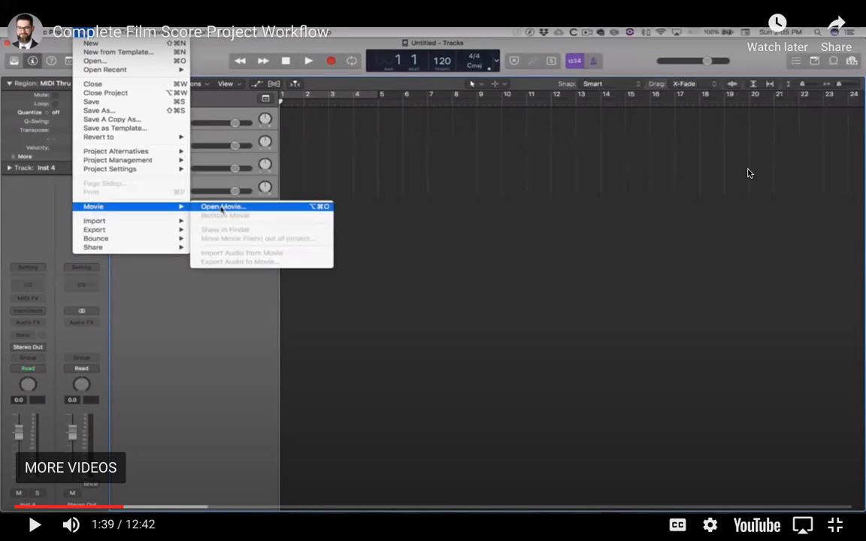
- Resume playback and open the movie TMNT_nomusic.mov from the Downloads folder, pausing at the Open Movie dialog
click(707, 212)
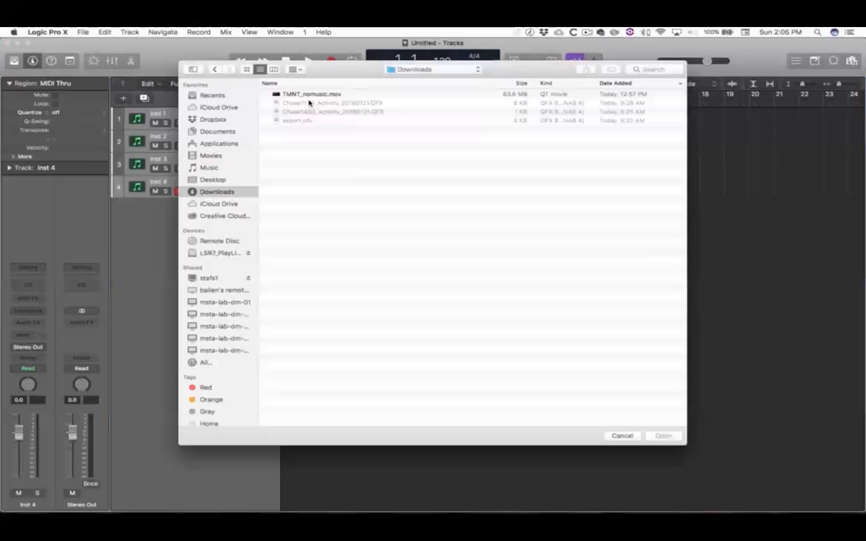
click(305, 97)
key(Return)
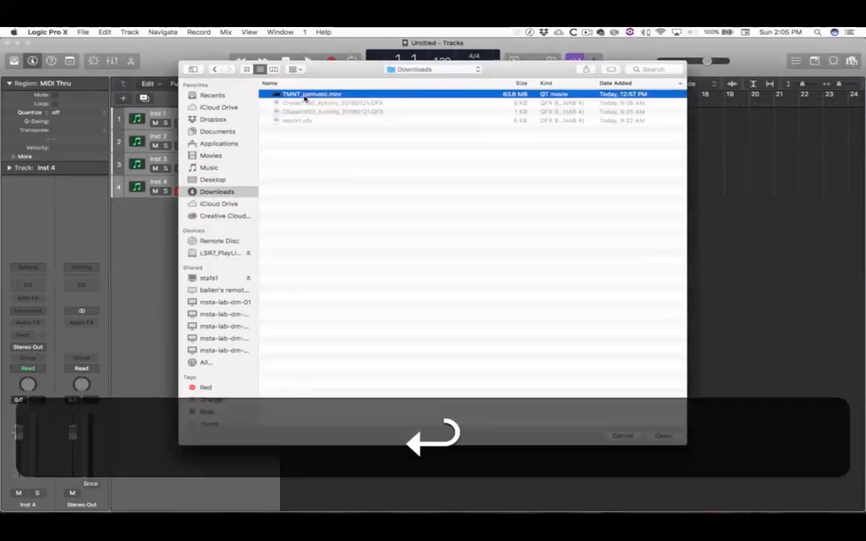
key(space)
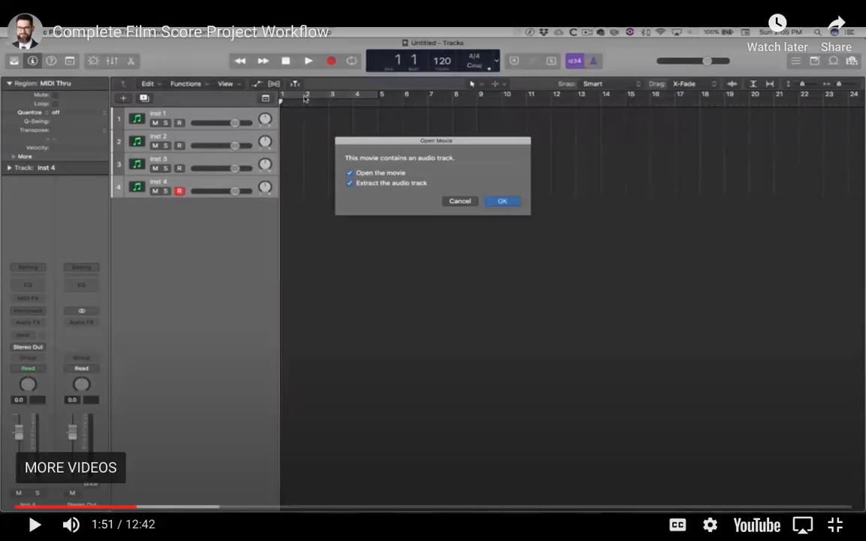
- Play through the movie import options, pausing at the sample-rate choice and the frame-rate choice before resuming
key(space)
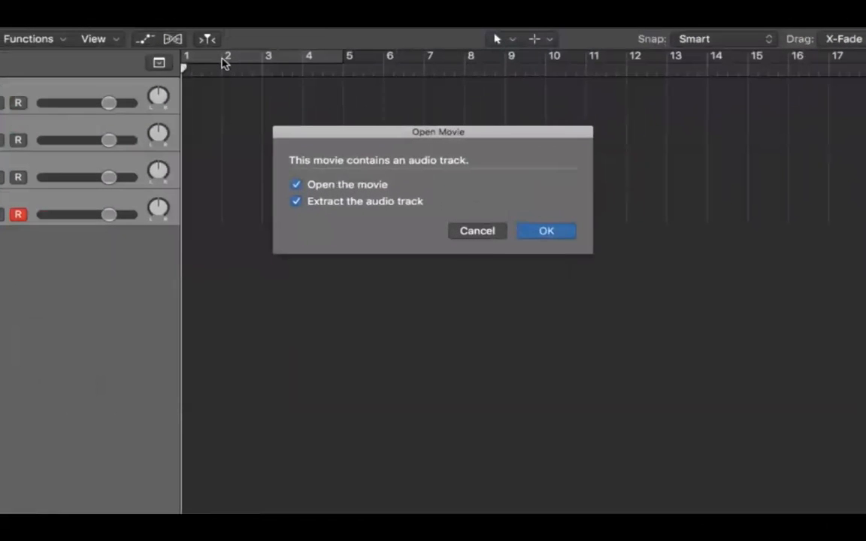
mouse_move(707, 212)
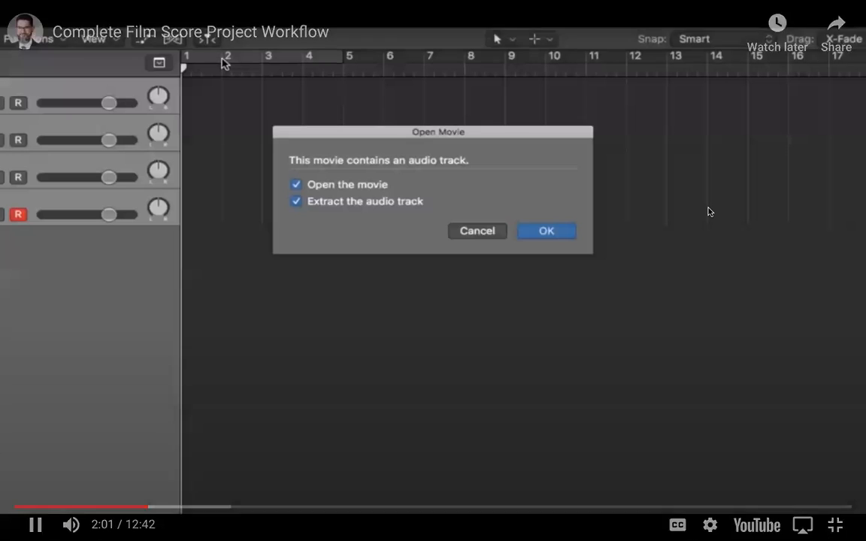
click(707, 212)
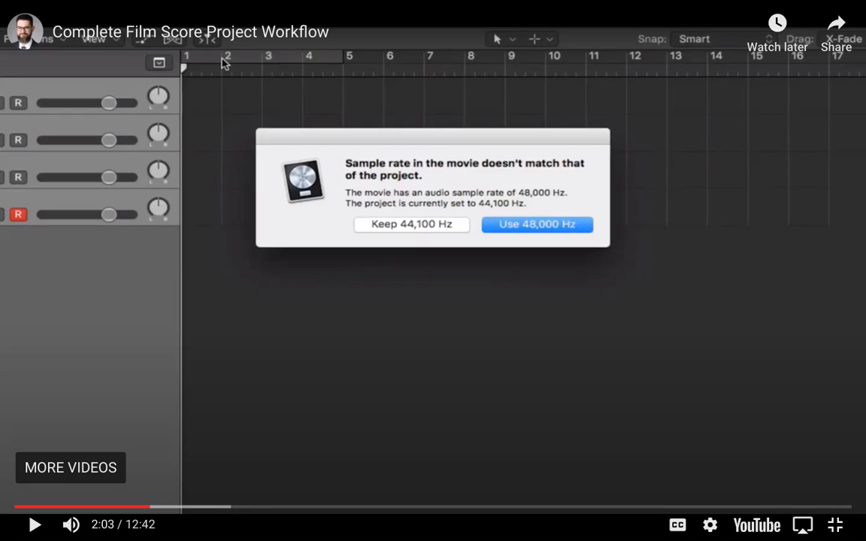
key(space)
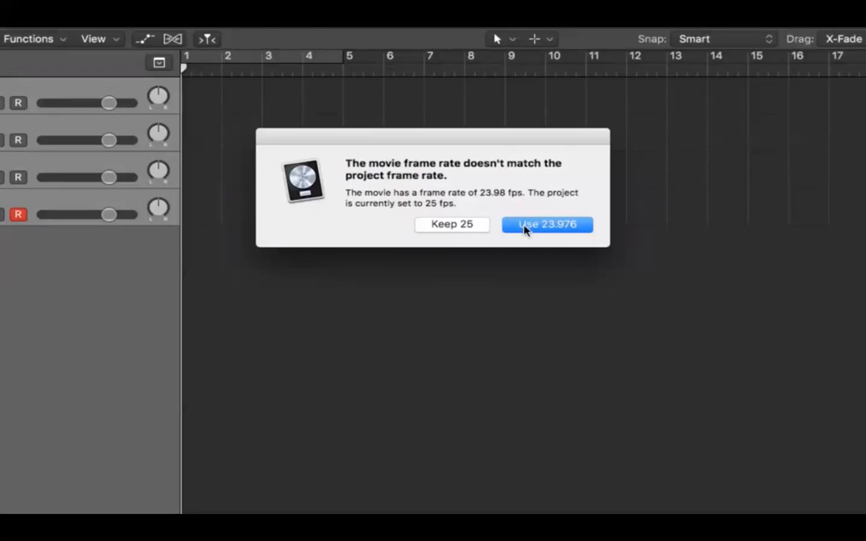
key(space)
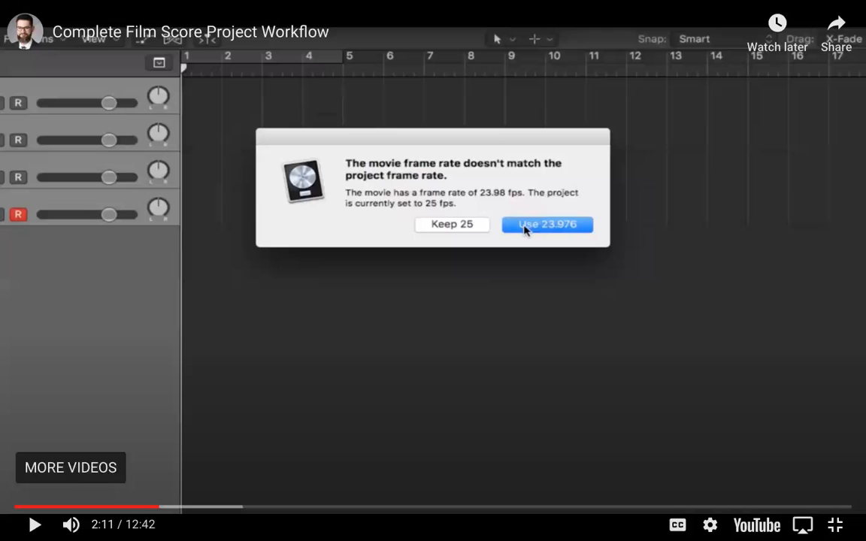
key(space)
key(space)
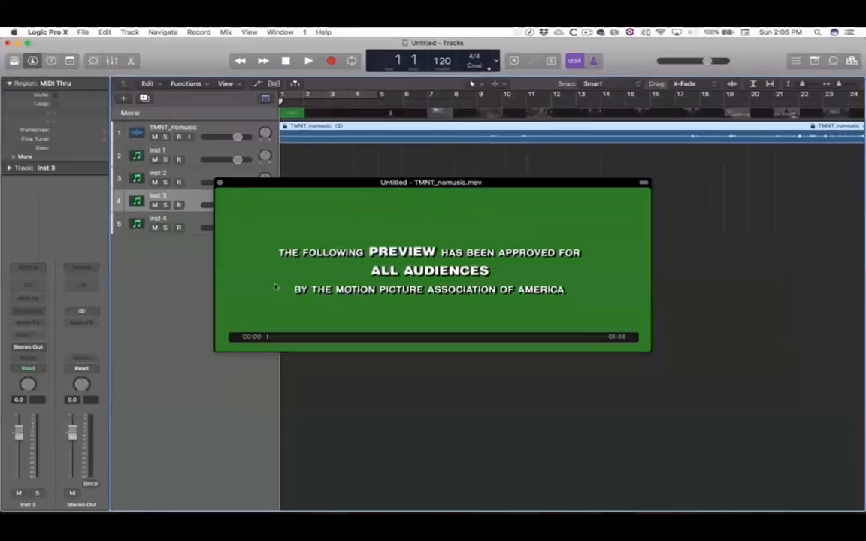
- Close the floating TMNT_nomusic.mov window and toggle the inspector holding the movie preview
click(219, 183)
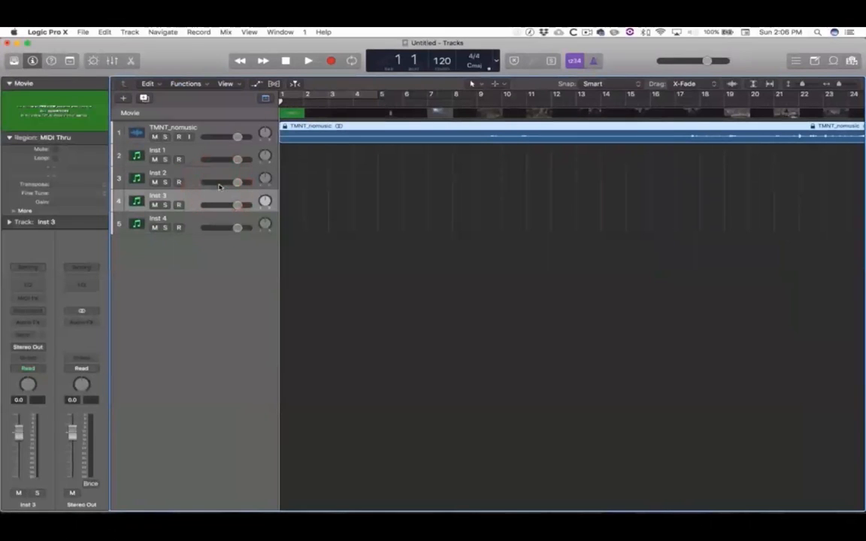
click(32, 61)
click(32, 61)
- Reopen the floating movie window from the inspector's movie preview and close it again, twice
click(43, 100)
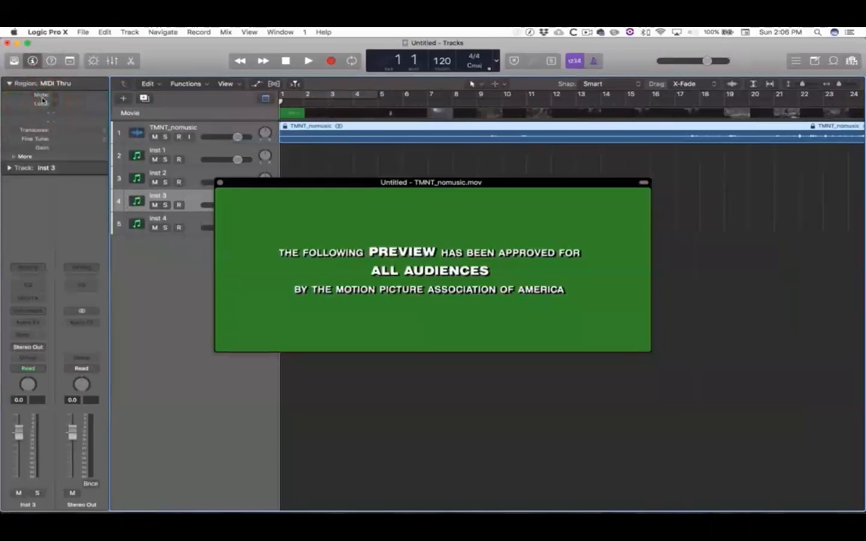
click(219, 183)
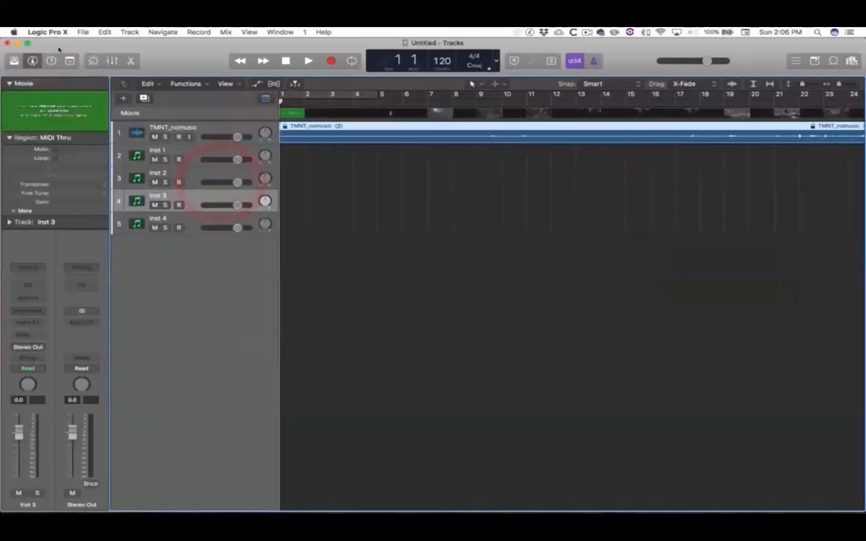
click(42, 104)
click(219, 182)
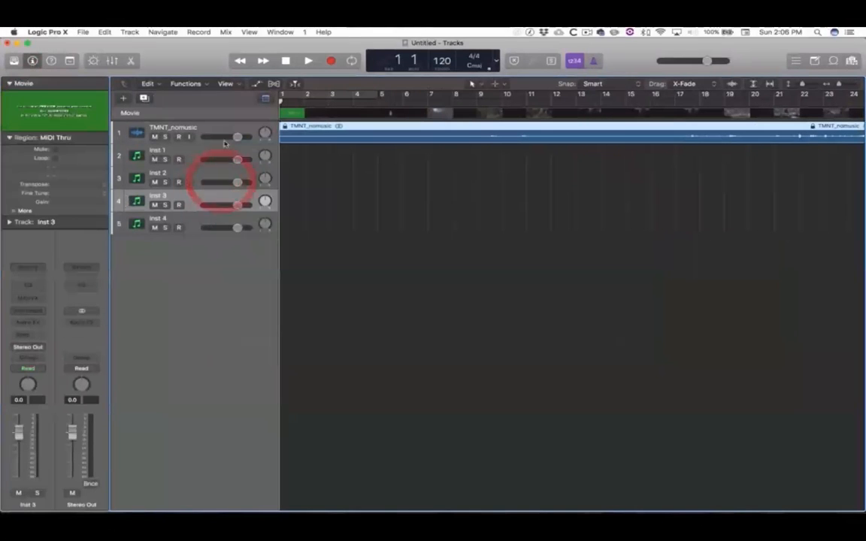
- Make the Movie track taller for larger thumbnails and add the Tempo track to the displayed global tracks
key(space)
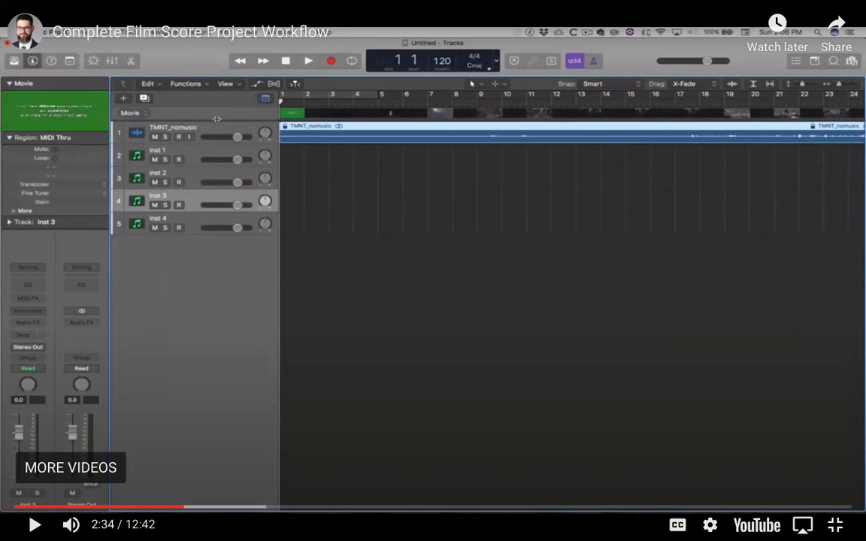
key(space)
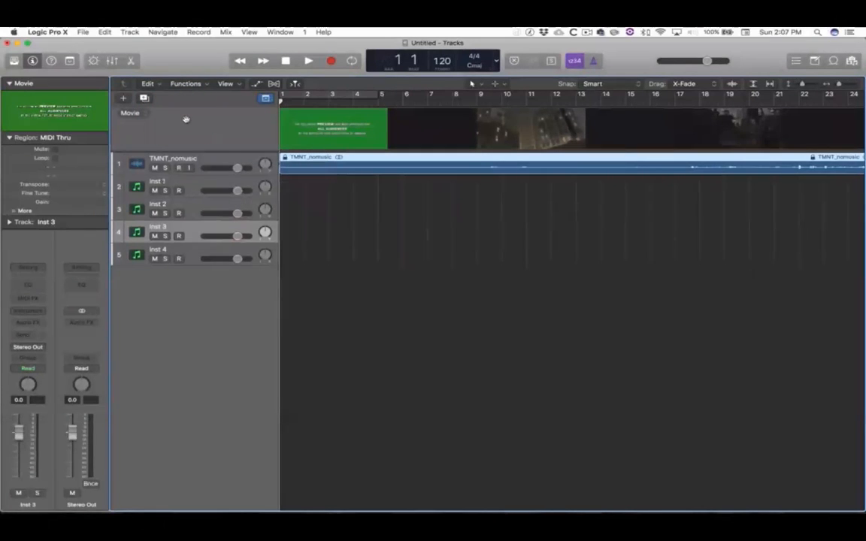
key(alt+g)
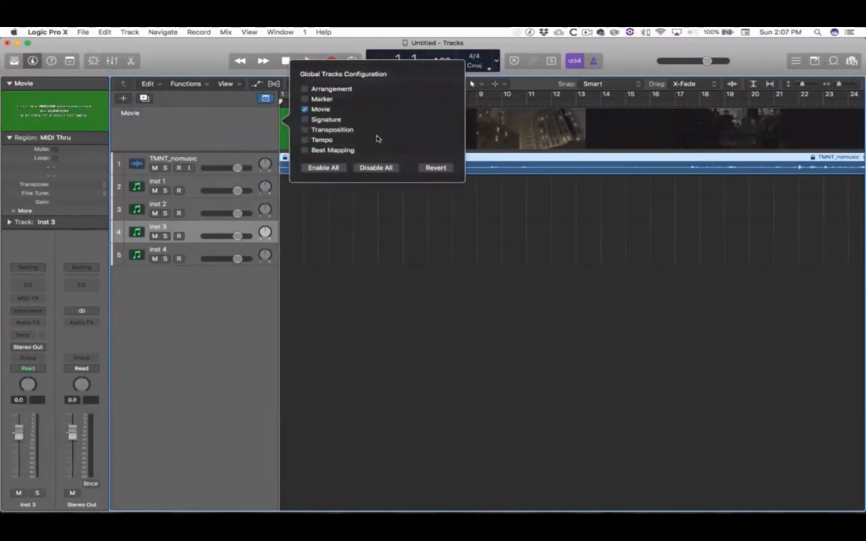
click(322, 140)
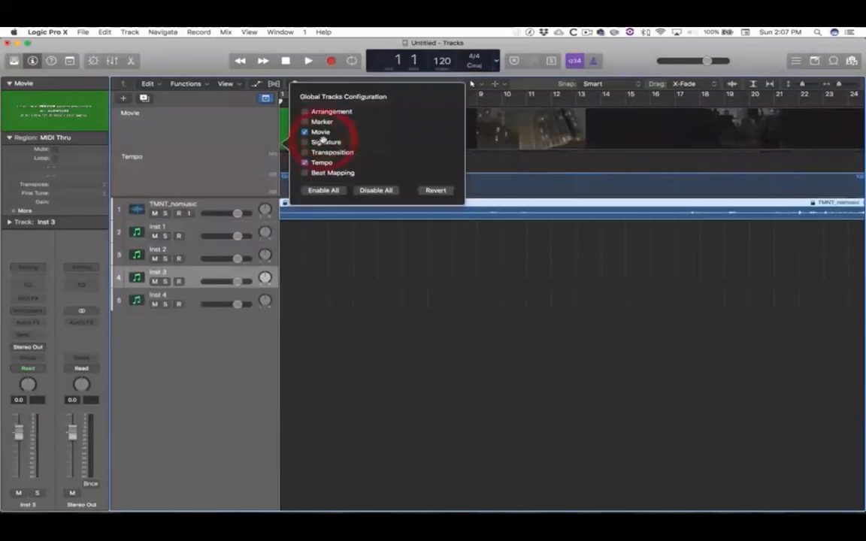
- Add the Beat Mapping and Marker tracks to the displayed global tracks and pause the tutorial video
click(326, 173)
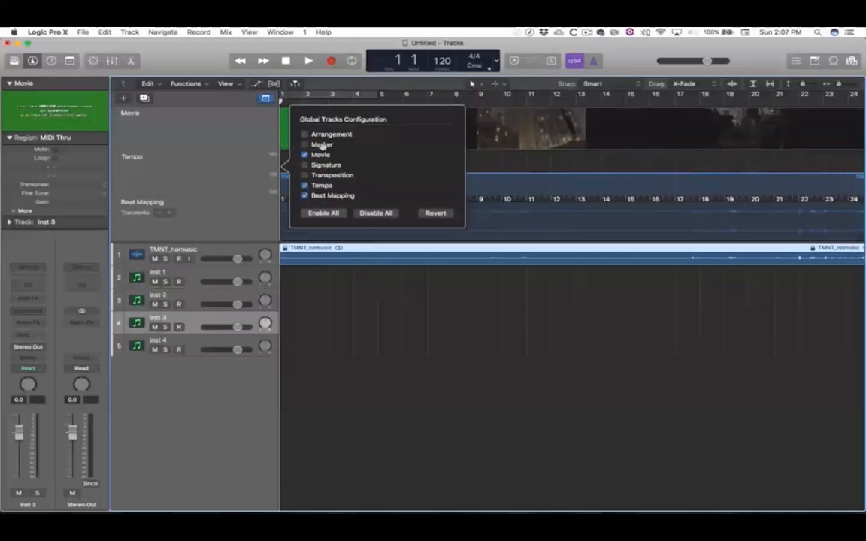
click(322, 144)
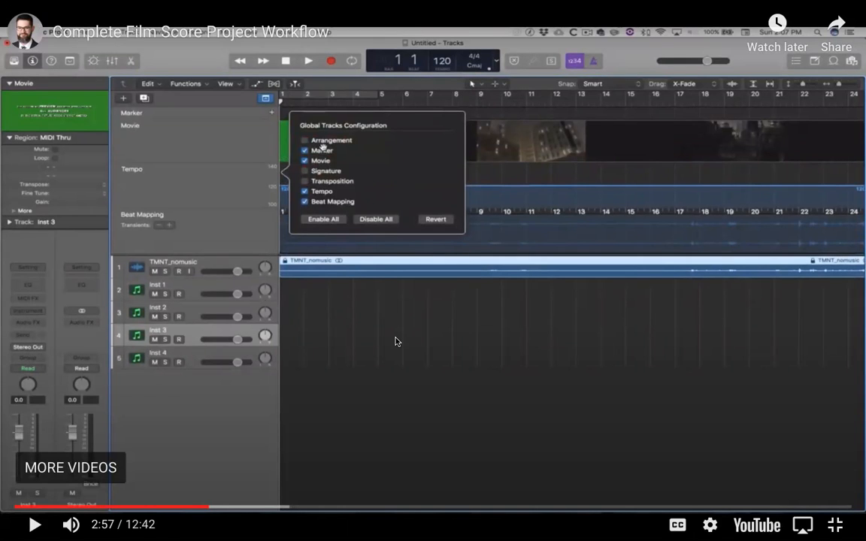
key(space)
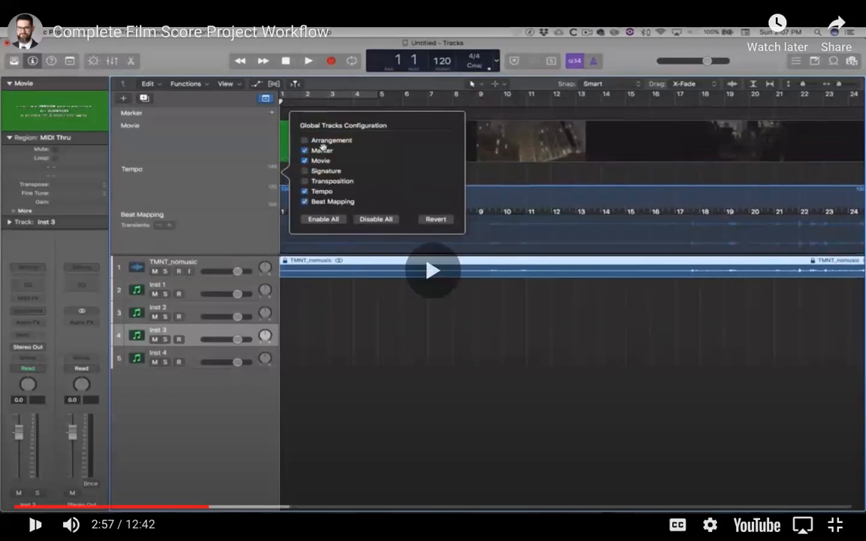
key(space)
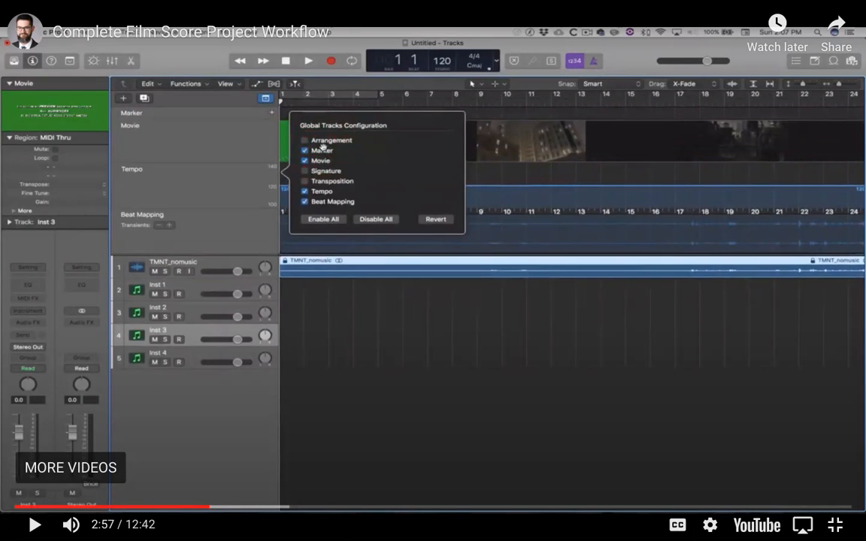
- Leave the full-screen video, switch to the FILM project in Logic Pro X and scrub the movie from bar 3 to bar 19
key(Escape)
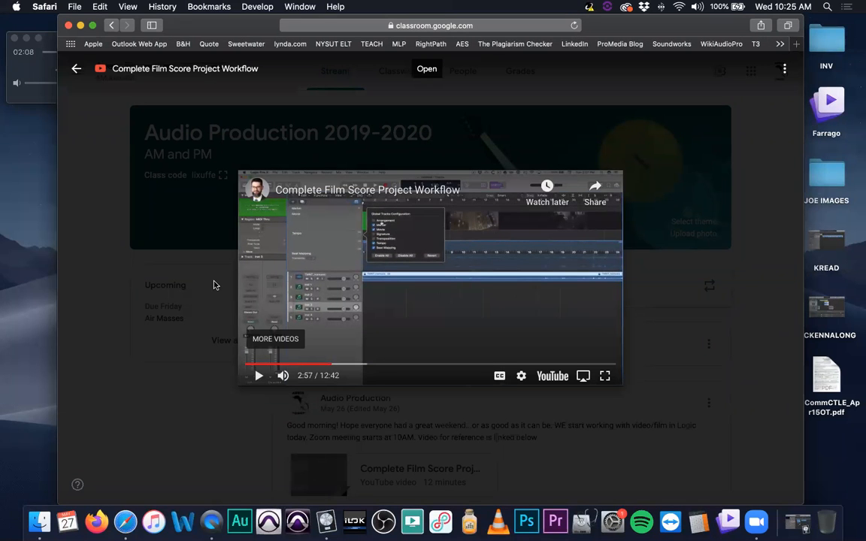
click(298, 520)
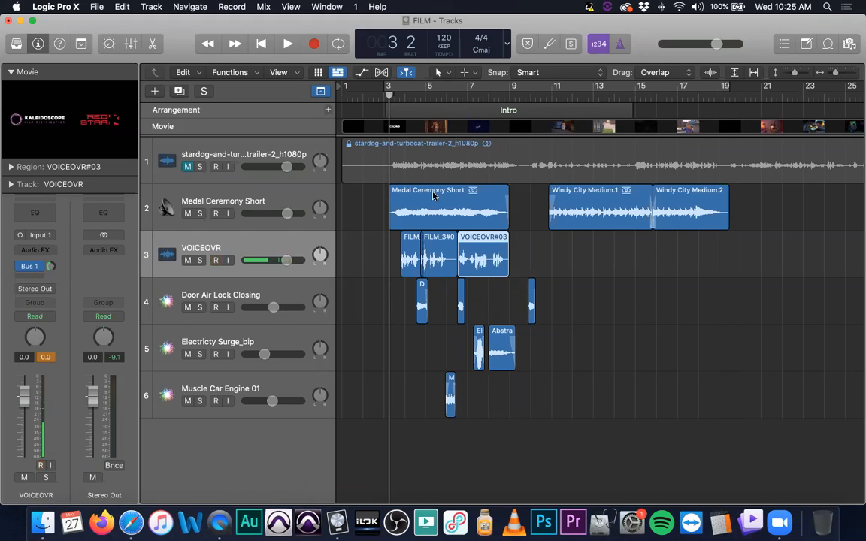
click(385, 97)
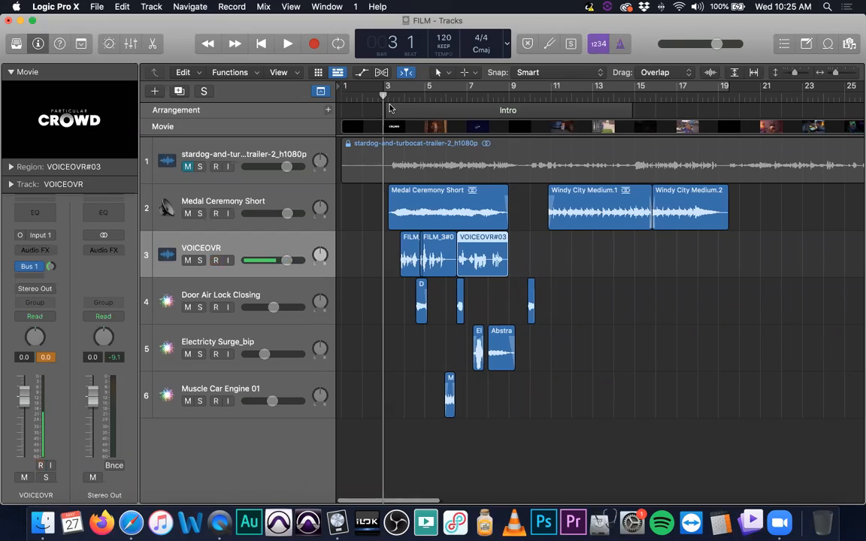
drag(383, 97, 633, 99)
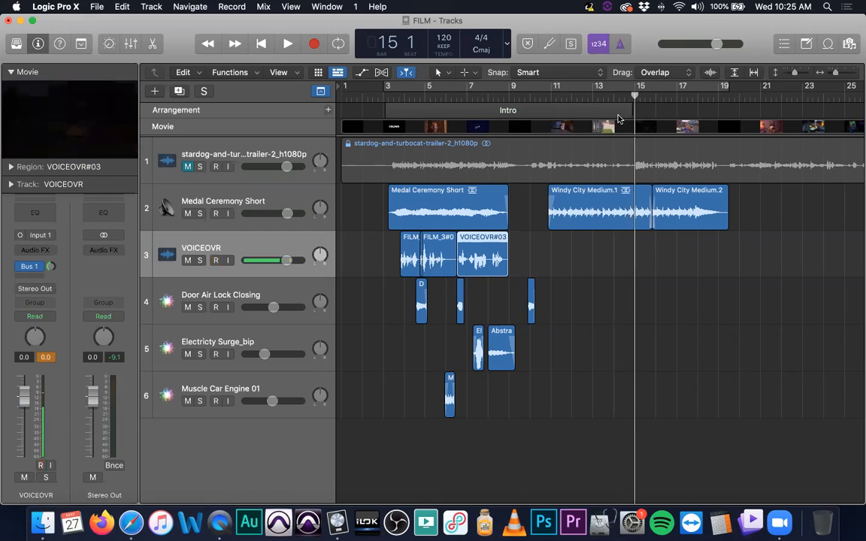
mouse_move(635, 96)
mouse_down()
mouse_move(713, 98)
mouse_move(637, 99)
mouse_up()
scroll(624, 120, right, 5)
drag(505, 96, 599, 100)
key(ctrl+r)
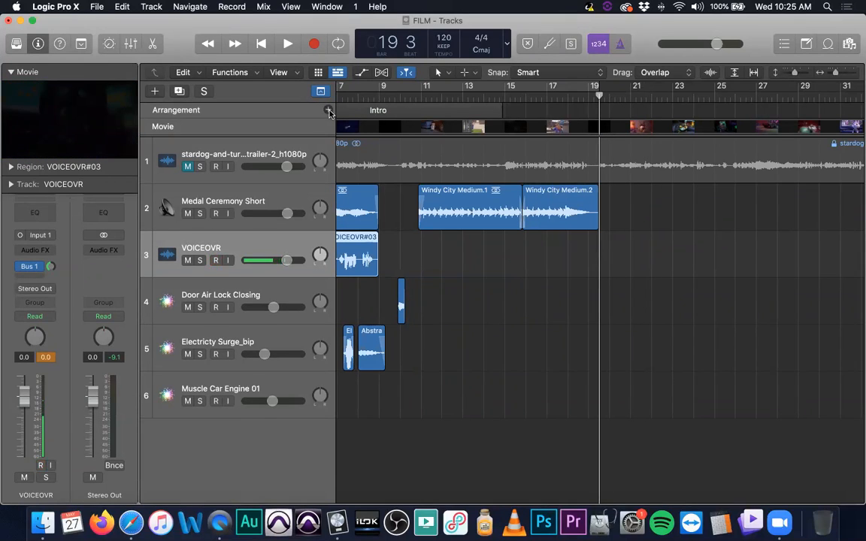
- Add an arrangement marker ahead of the Intro section and look over its naming options
drag(503, 95, 459, 106)
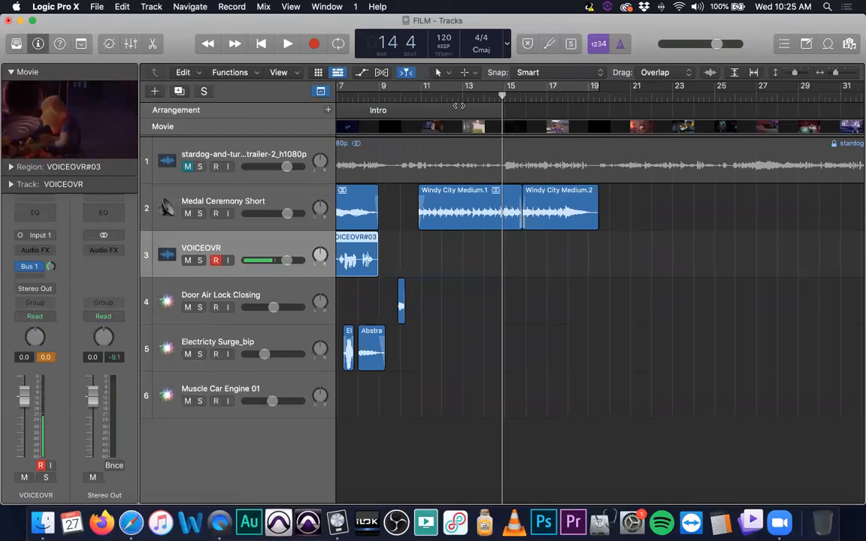
click(327, 110)
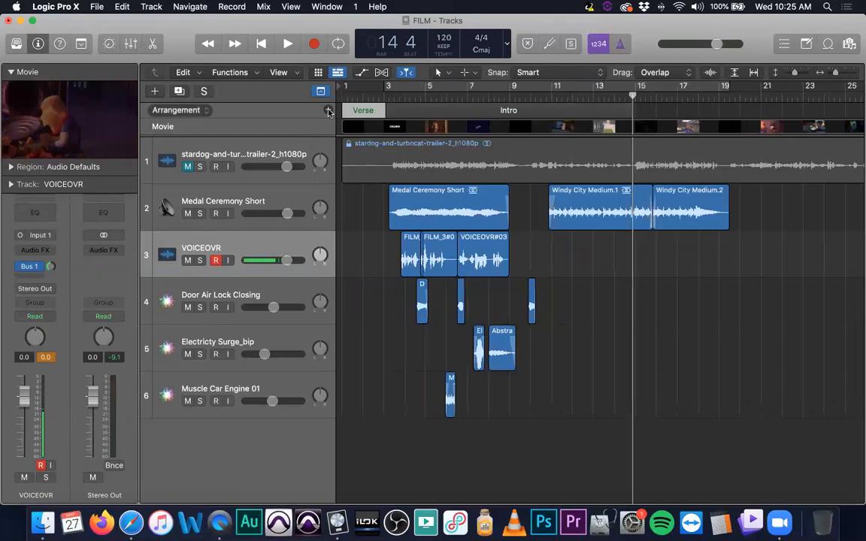
click(361, 110)
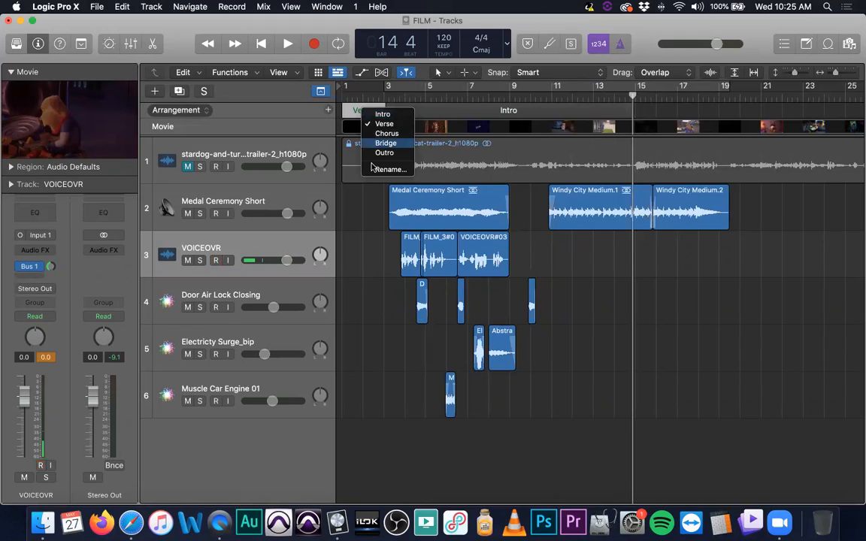
click(292, 110)
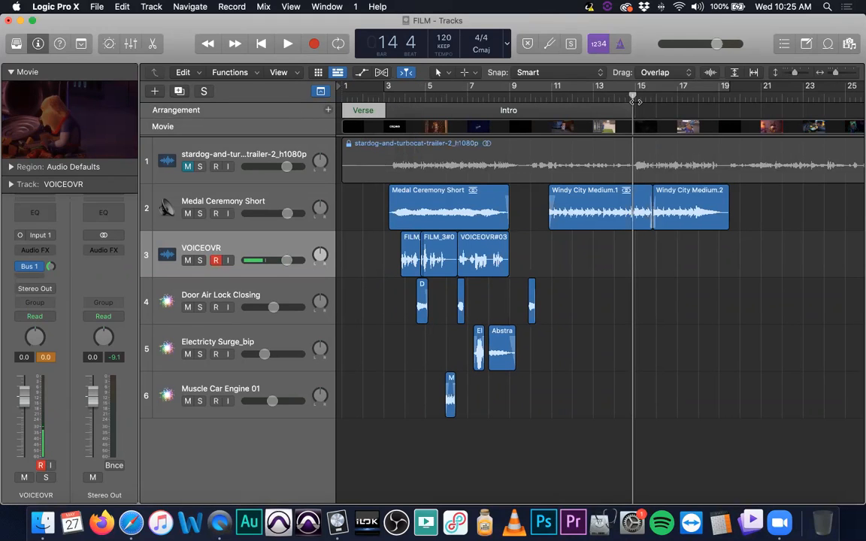
- Place the playhead at bar 15, add an arrangement marker after the Intro and check the first marker's naming options
drag(634, 100, 635, 101)
click(330, 110)
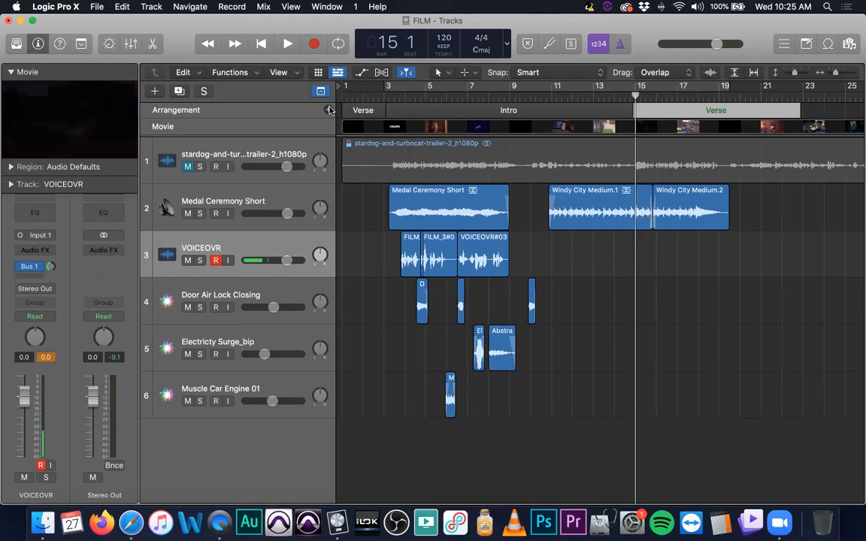
click(357, 111)
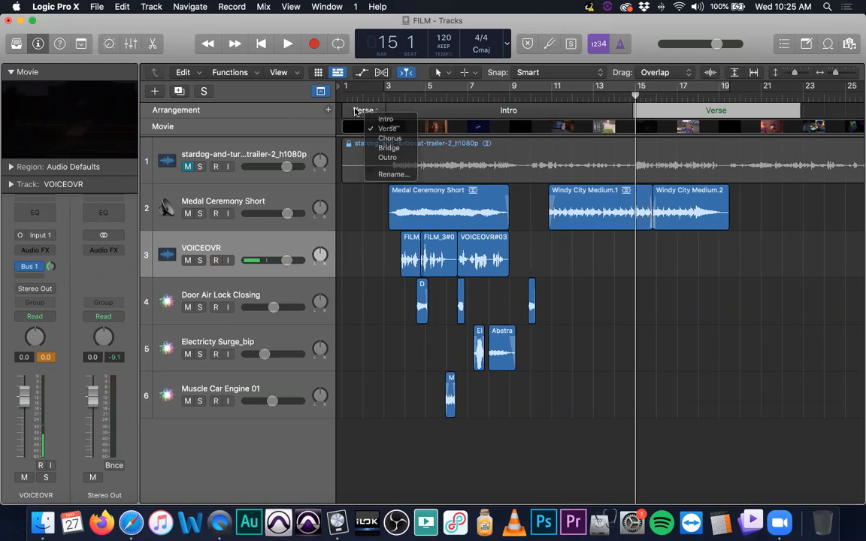
click(314, 100)
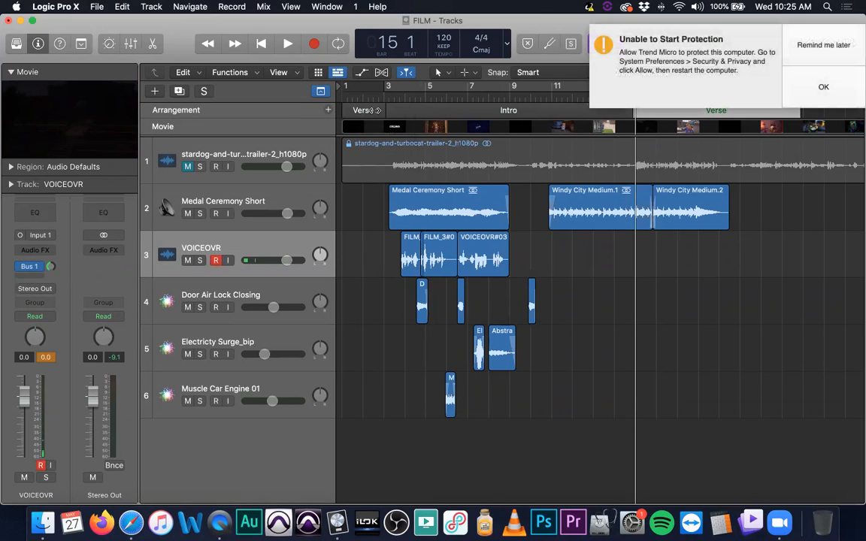
- Try to delete the Verse marker ahead of the Intro and postpone the security notification
click(370, 110)
key(BackSpace)
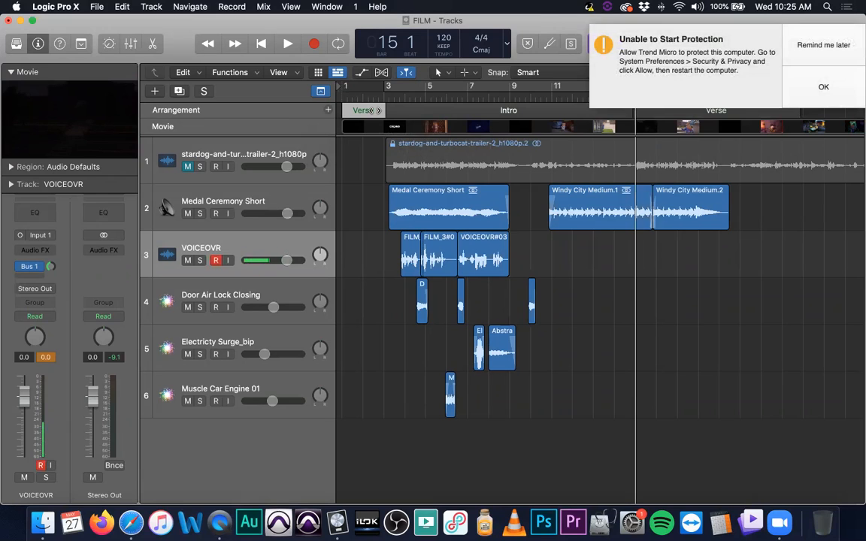
click(796, 45)
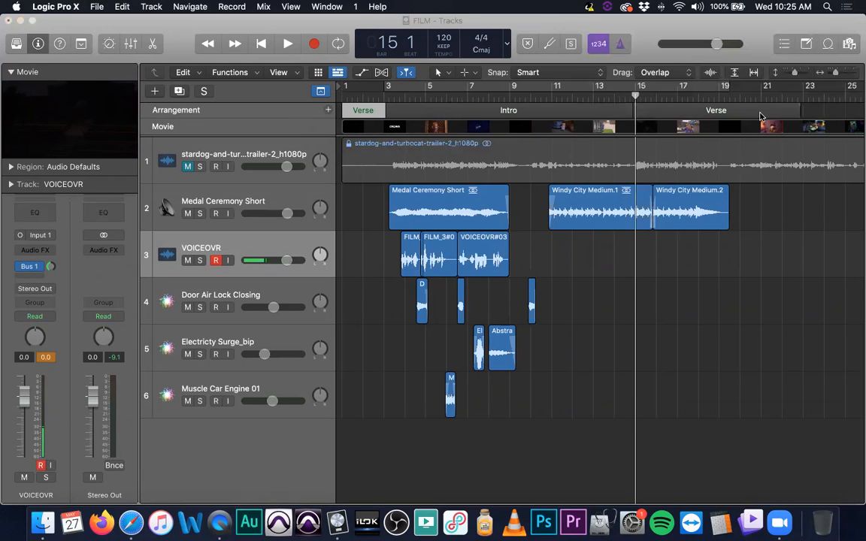
- Rename the Verse marker after the Intro as "Post Intro" and shorten it to end at about bar 19
click(718, 112)
click(730, 171)
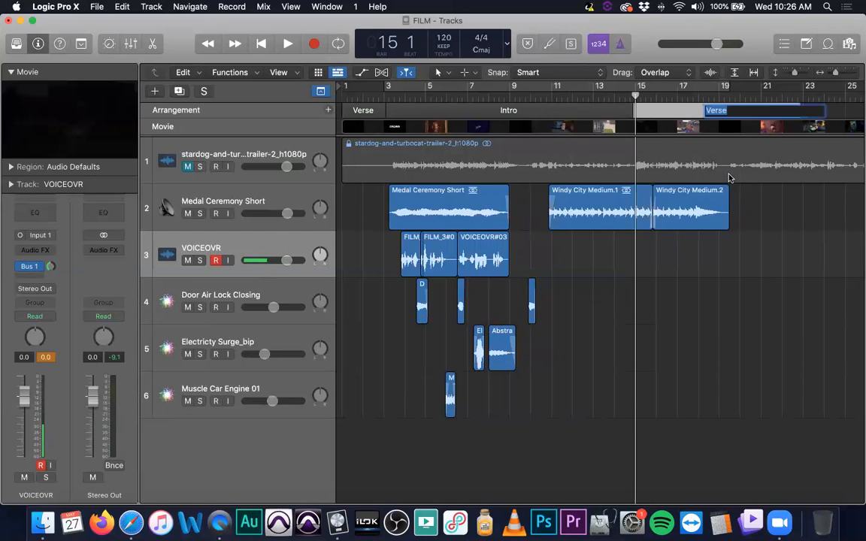
text(Post Intro)
key(Return)
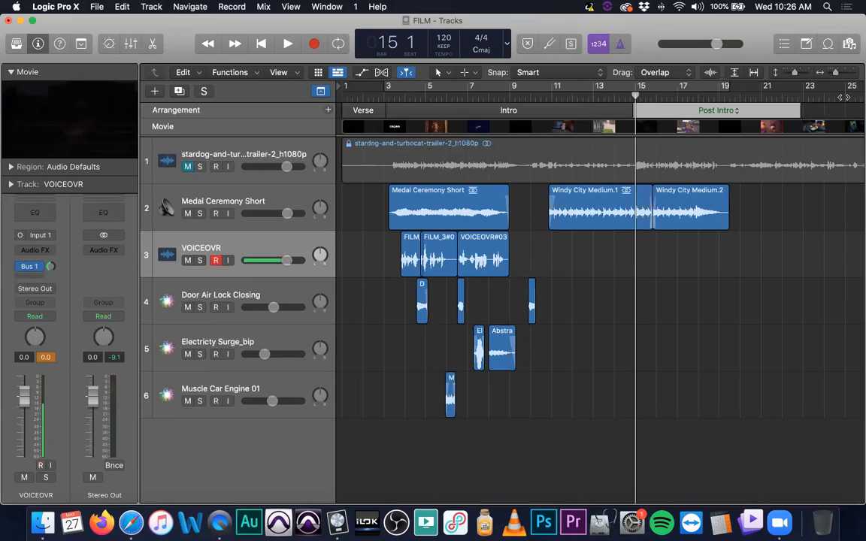
mouse_move(798, 110)
mouse_down()
mouse_move(744, 111)
mouse_move(744, 100)
mouse_move(725, 99)
mouse_move(733, 113)
mouse_move(723, 115)
mouse_up()
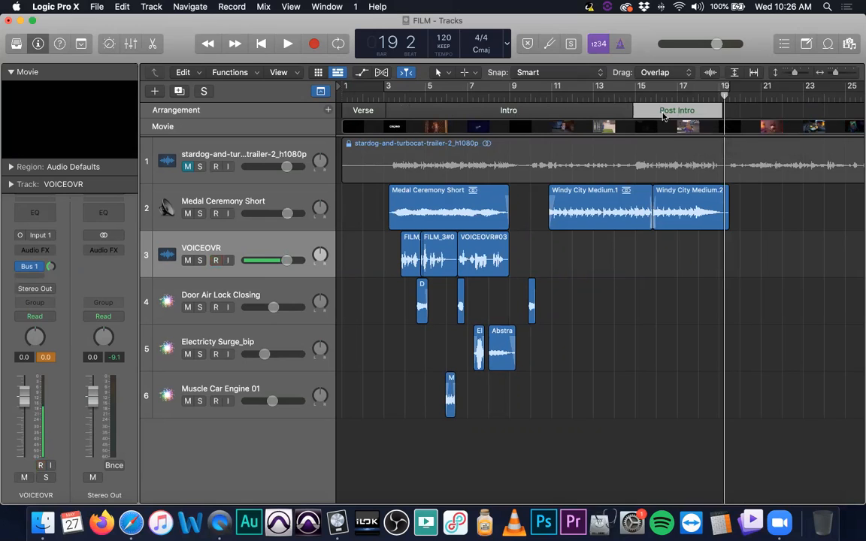
- Rename the Verse marker ahead of the Intro as "MPAA"
click(359, 110)
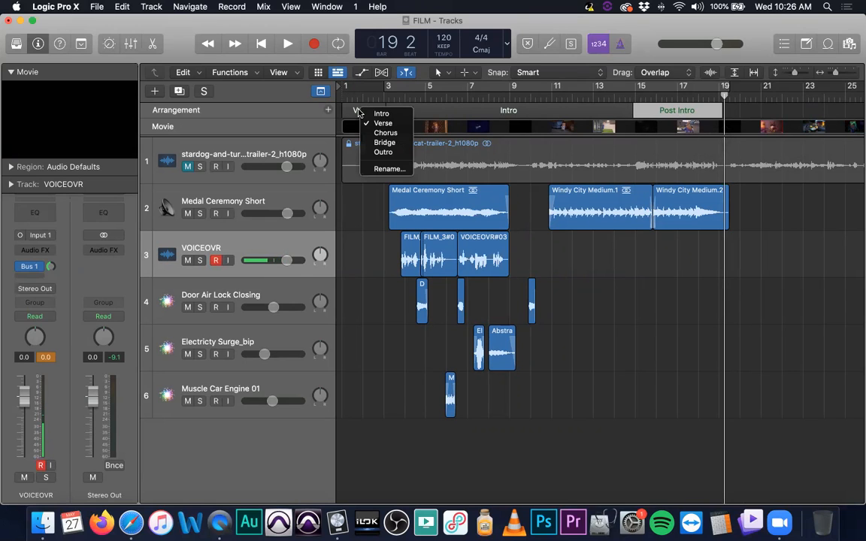
click(379, 170)
text(MPAA)
key(Return)
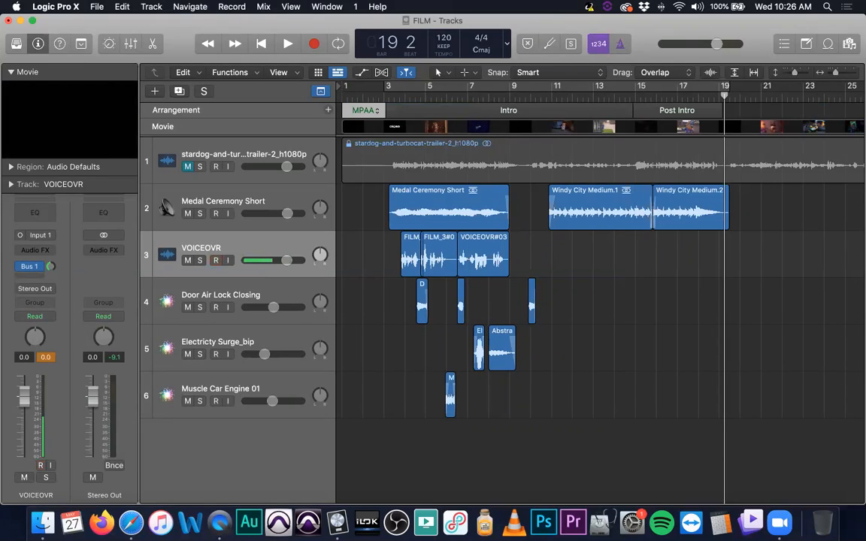
- Scrub the movie across the MPAA section from bar 1 to bar 3 and examine its frames up close
click(345, 96)
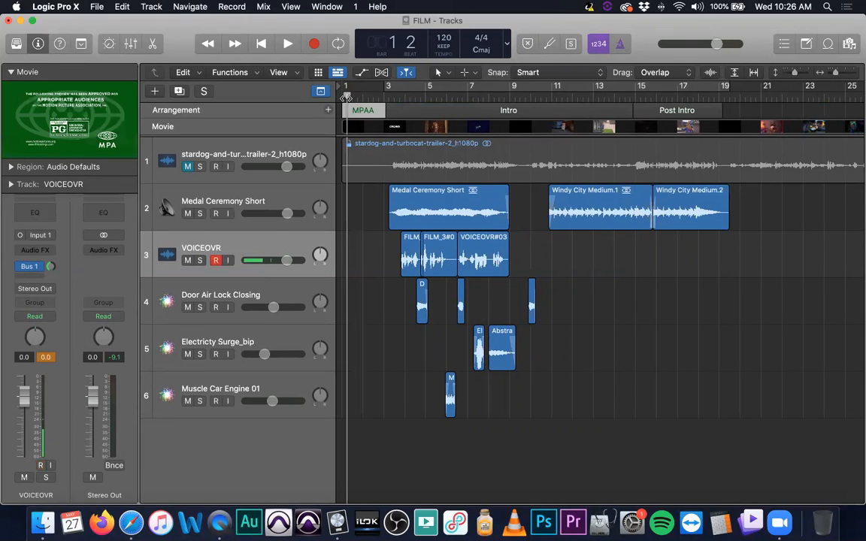
drag(345, 96, 389, 97)
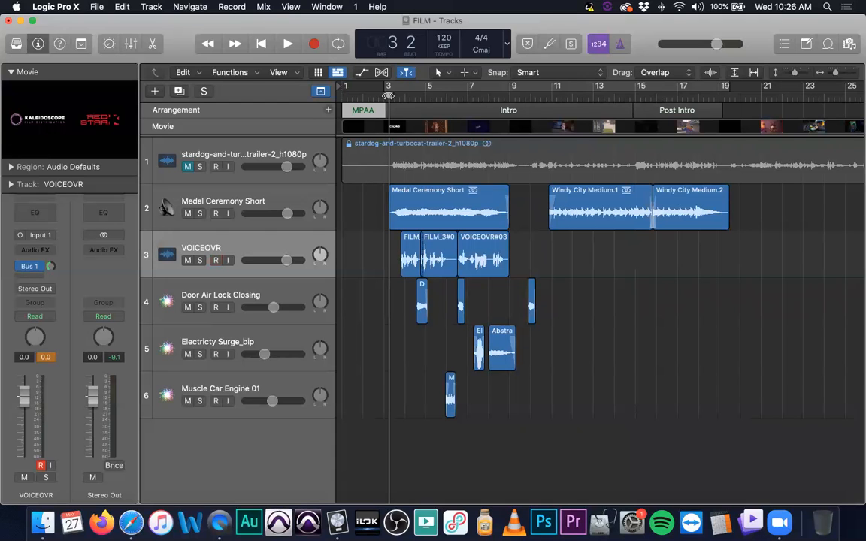
key(super+Down)
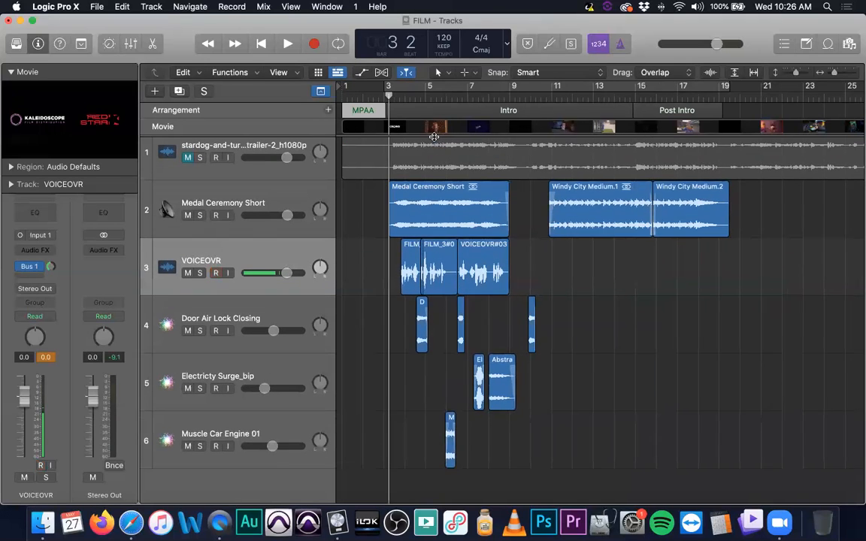
key(super+Right)
key(super+Right)
key(super+Right)
mouse_move(393, 90)
mouse_down()
mouse_move(448, 91)
mouse_move(405, 90)
mouse_move(442, 110)
mouse_move(521, 111)
mouse_up()
scroll(472, 99, left, 3)
scroll(480, 111, left, 10)
key(super+Down)
key(super+Up)
key(super+Left)
key(super+Left)
key(super+Left)
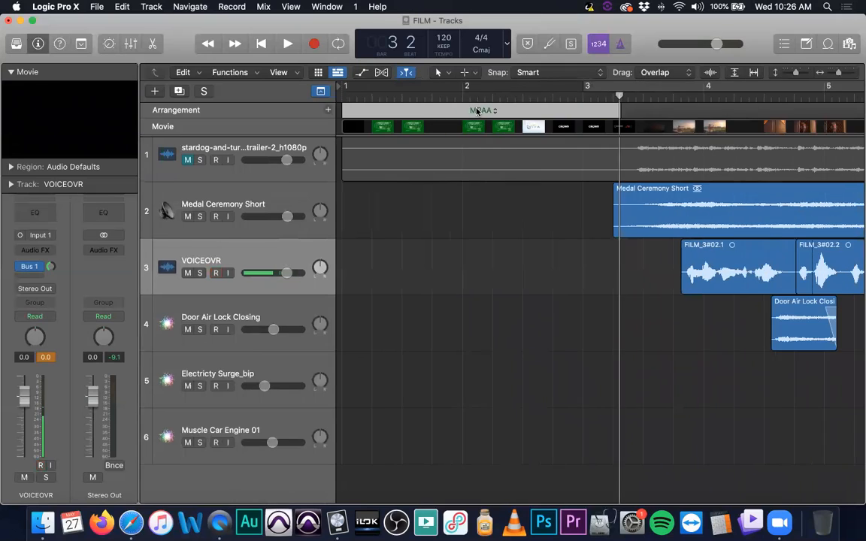
- Rename the MPAA arrangement marker as "LOGOS"
click(434, 109)
click(447, 170)
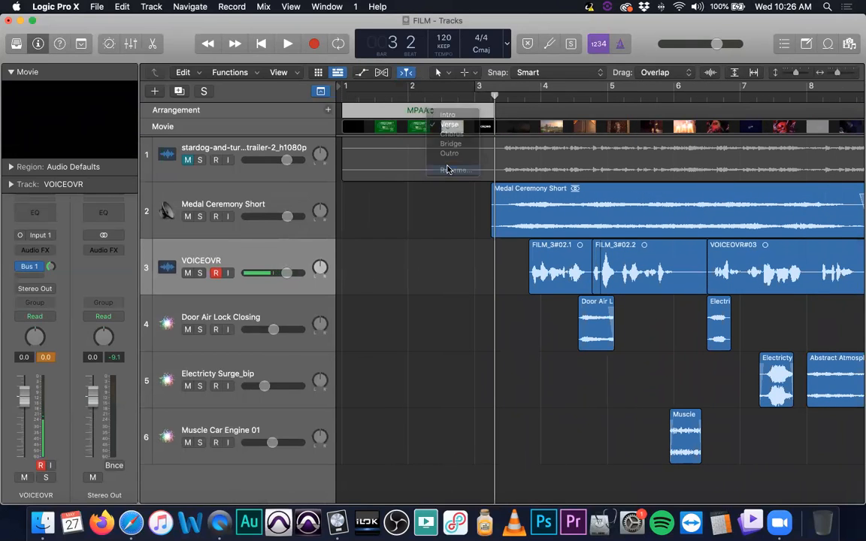
text(LOGOS)
key(Return)
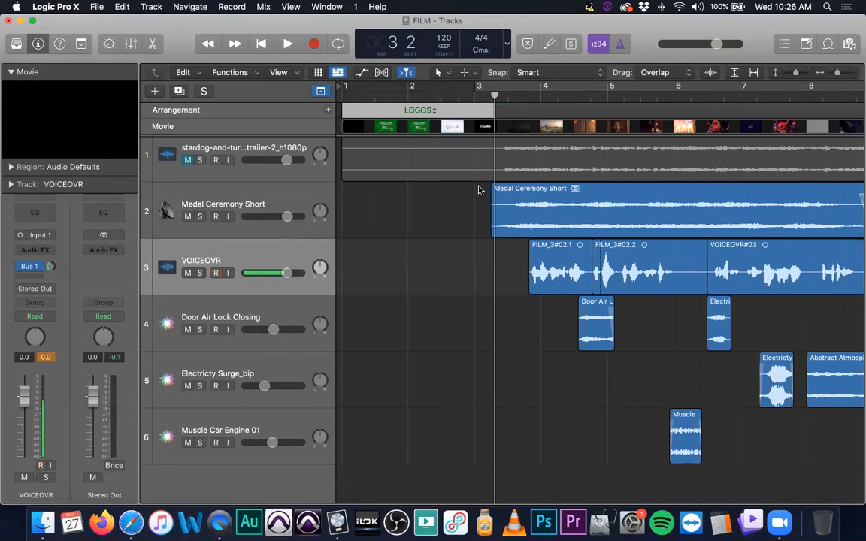
- Scrub the movie through the LOGOS and Intro sections up to bar 10 to review where the scenes change
drag(494, 94, 362, 94)
drag(445, 94, 479, 93)
scroll(406, 94, right, 3)
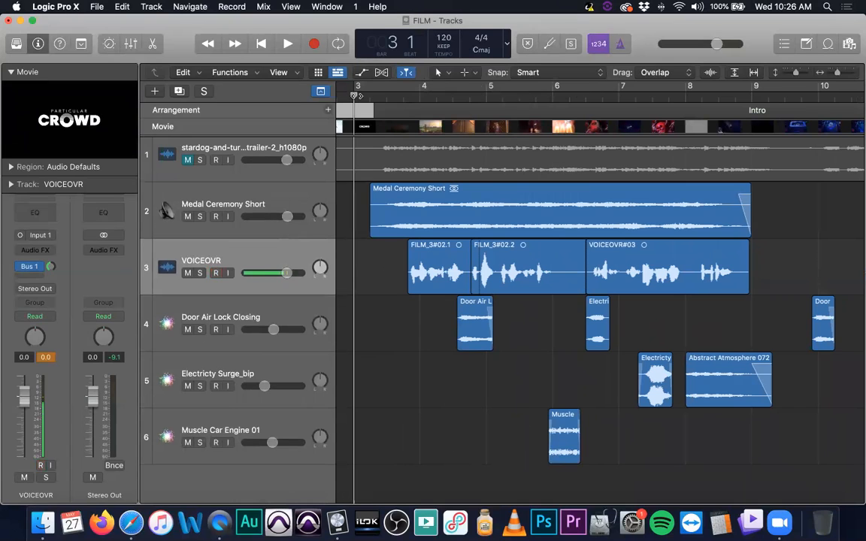
drag(386, 94, 506, 94)
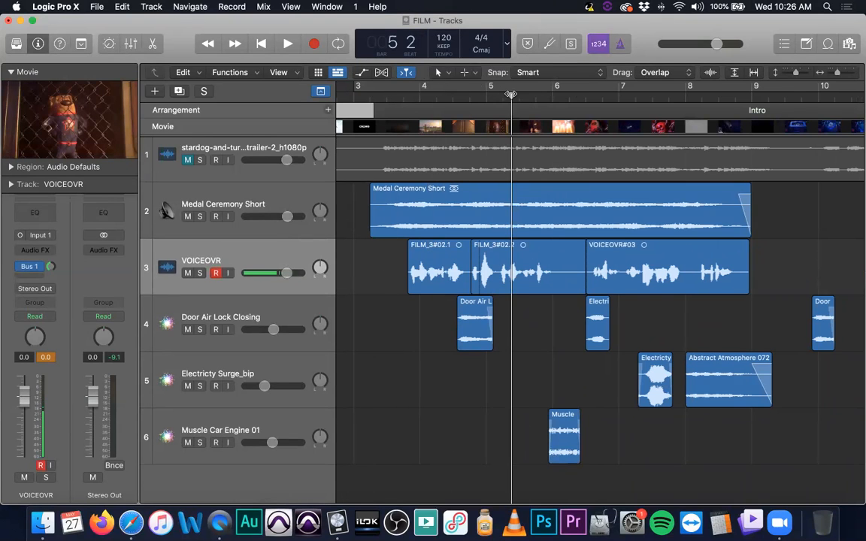
scroll(507, 97, right, 2)
scroll(496, 142, right, 3)
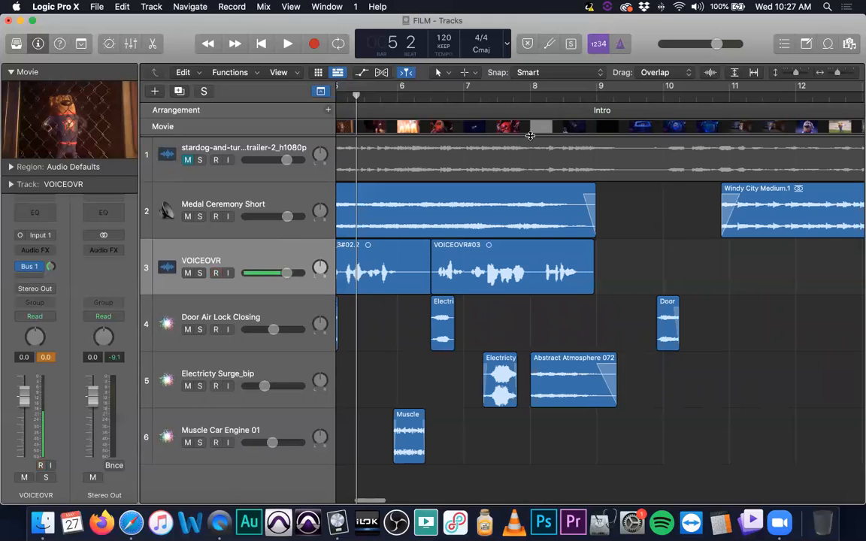
key(super+Left)
key(super+Left)
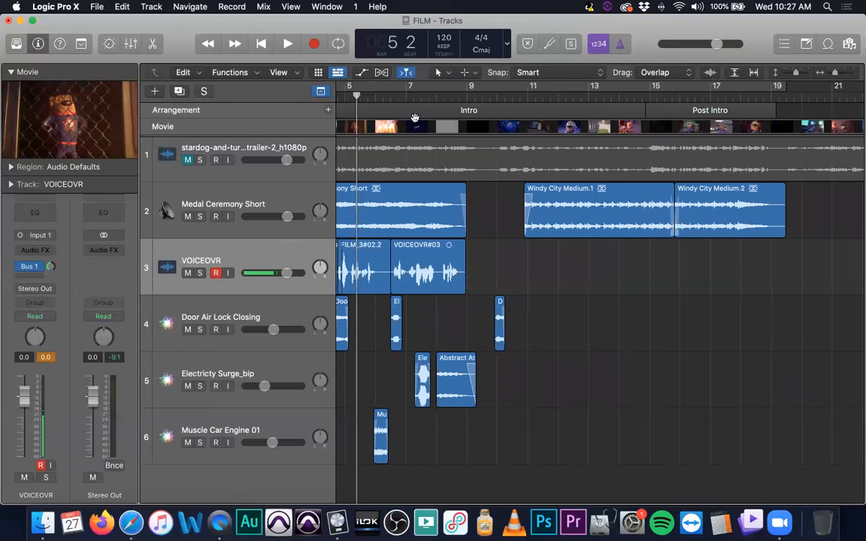
drag(357, 96, 459, 96)
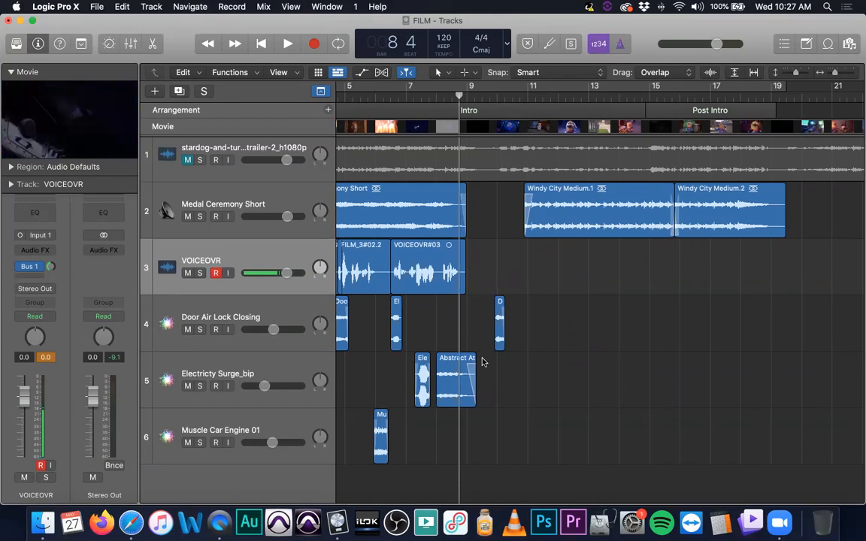
drag(459, 96, 511, 98)
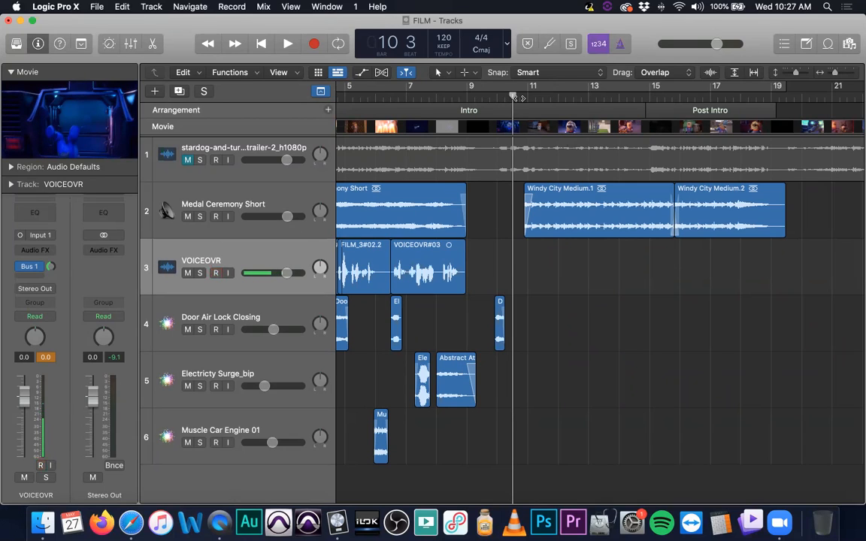
- Scrub the movie from bar 10 through the Post Intro section and on to bar 36 to review its scenes
drag(511, 97, 771, 101)
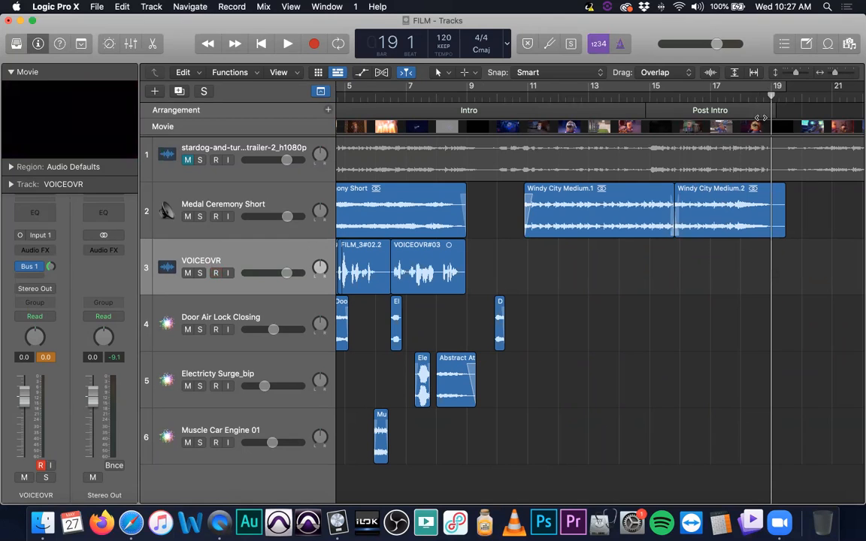
scroll(440, 192, right, 10)
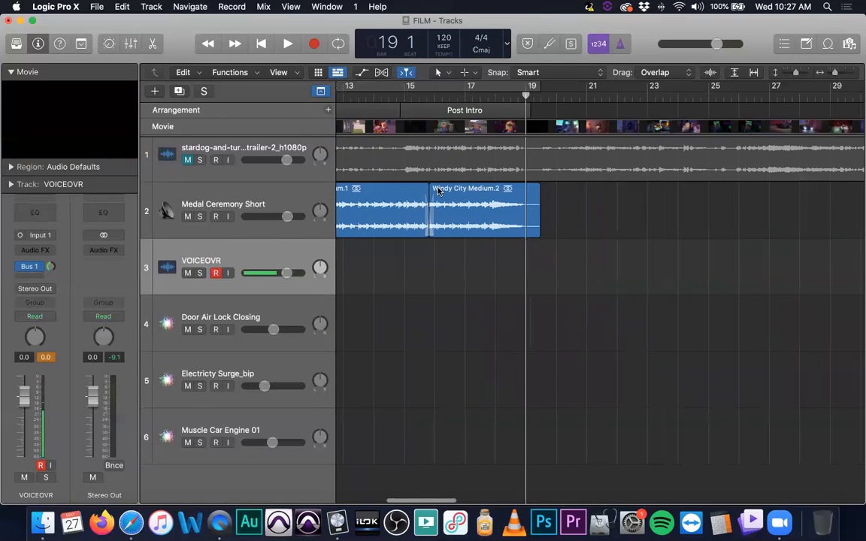
drag(524, 96, 707, 97)
scroll(615, 106, right, 5)
drag(556, 97, 659, 101)
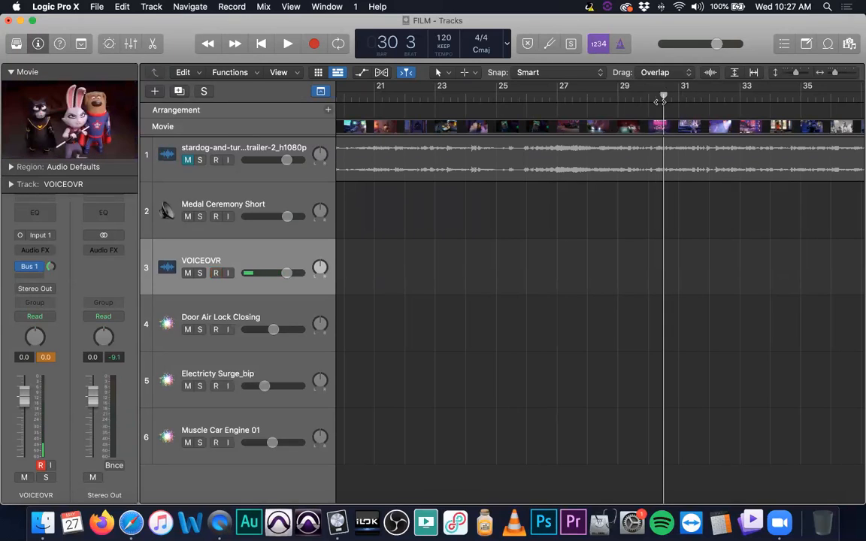
scroll(659, 101, right, 4)
drag(449, 96, 632, 98)
scroll(526, 105, right, 6)
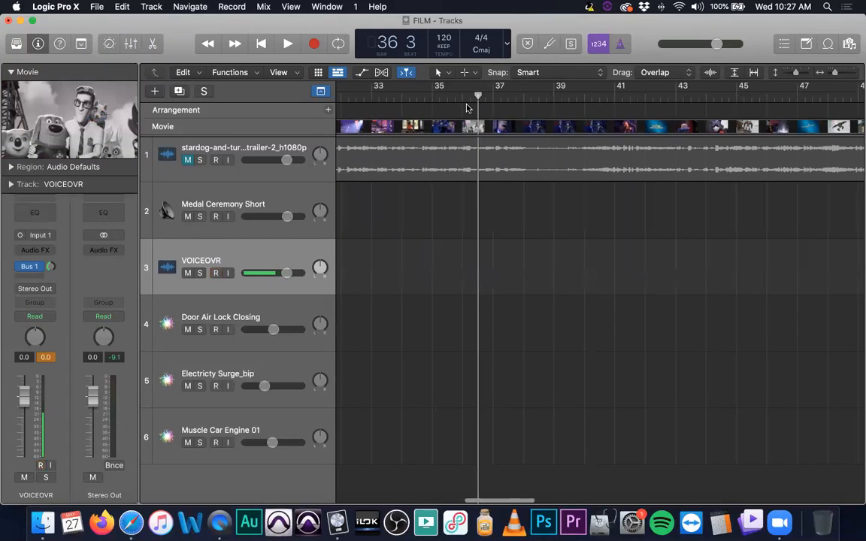
- Scrub the movie back to bar 35 and forward to bar 51 to find where the scenes change
drag(478, 97, 440, 96)
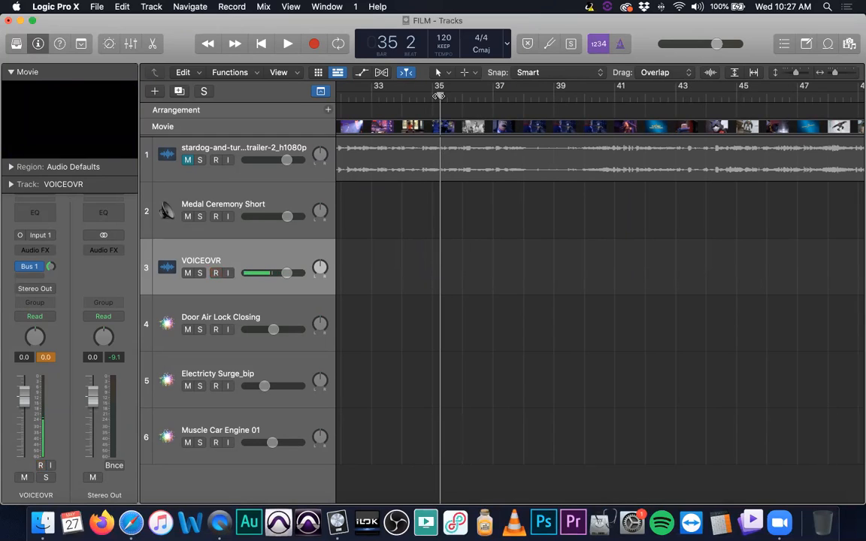
drag(439, 96, 539, 96)
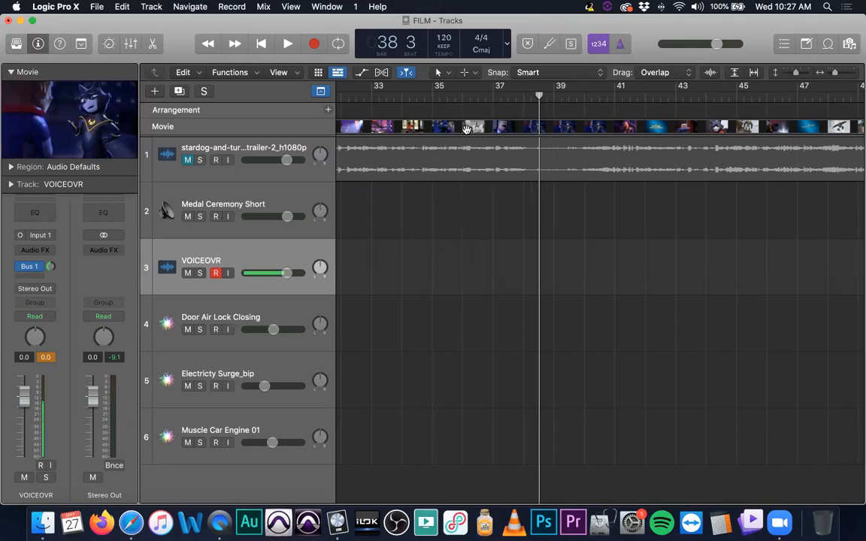
scroll(424, 113, right, 3)
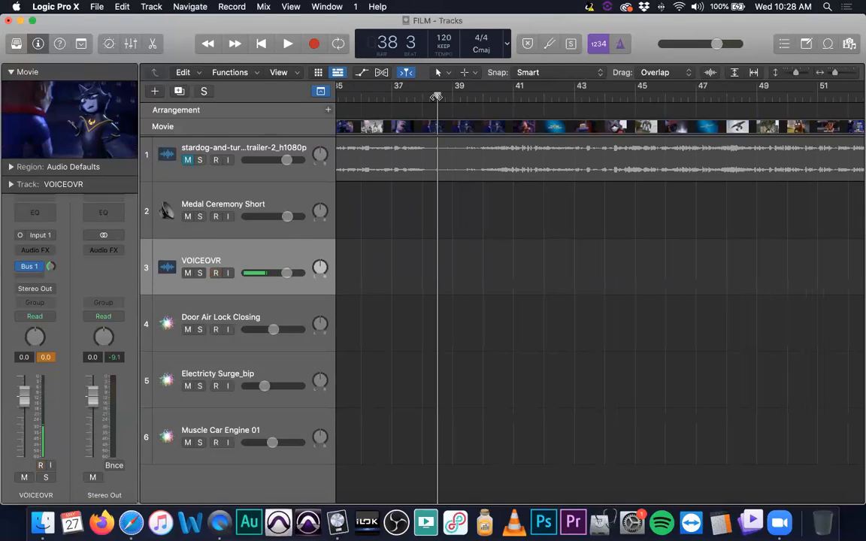
drag(439, 97, 666, 96)
scroll(652, 106, right, 3)
scroll(653, 106, right, 5)
drag(395, 96, 554, 103)
- Scrub the movie again through the Intro and Post Intro sections up to bar 19, and return the playhead to bar 16
scroll(535, 128, left, 12)
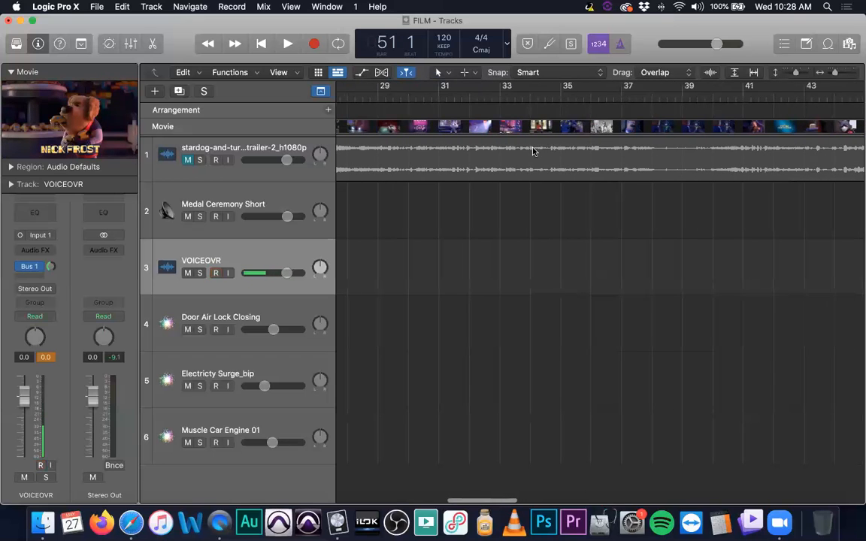
scroll(541, 143, left, 10)
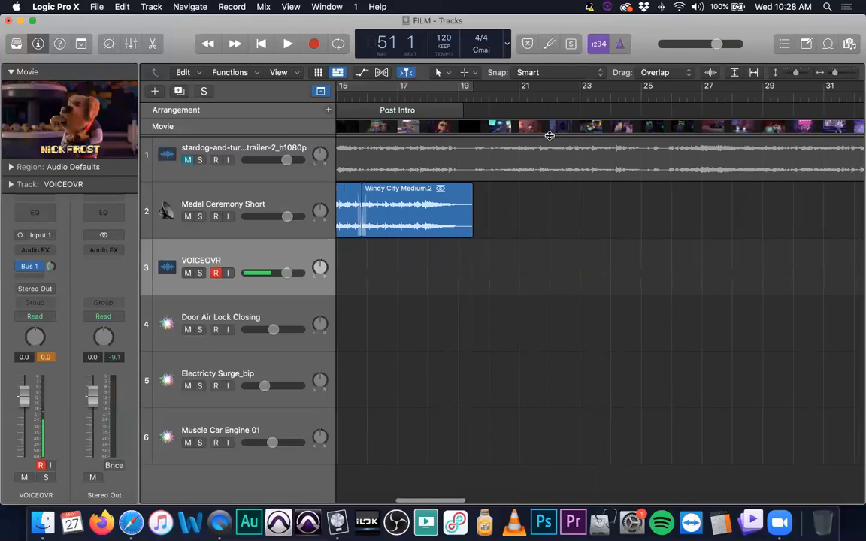
scroll(549, 136, left, 10)
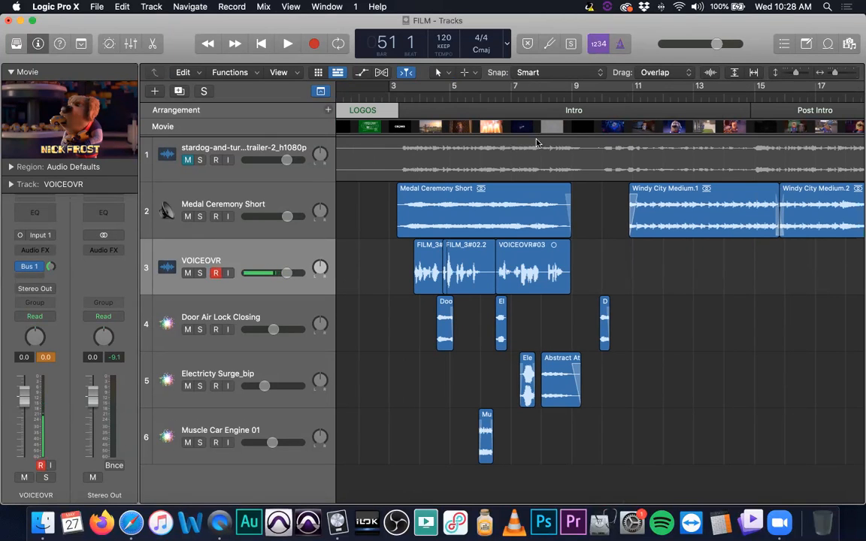
drag(393, 96, 595, 101)
scroll(586, 107, right, 10)
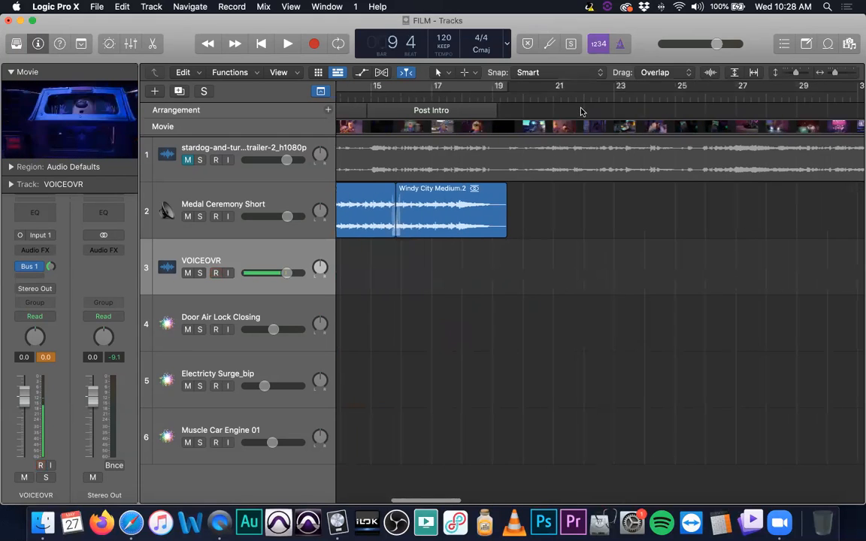
scroll(473, 98, left, 2)
drag(450, 98, 590, 106)
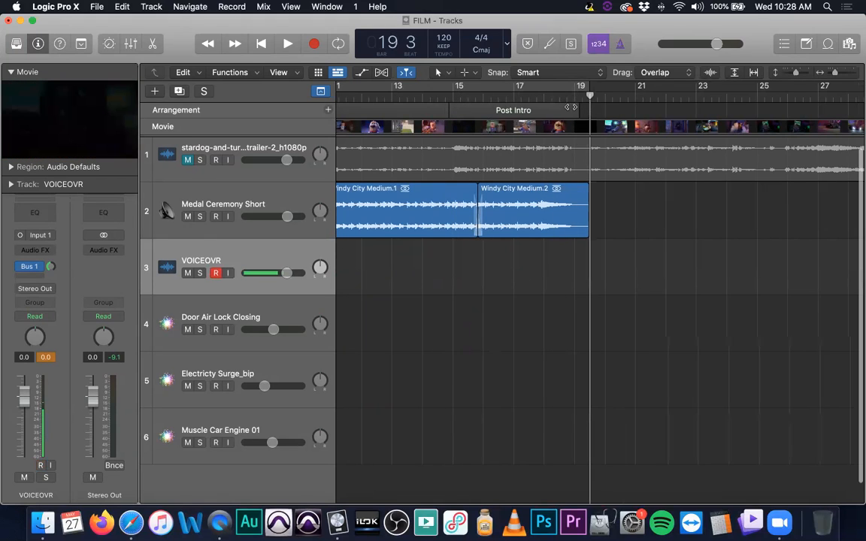
scroll(563, 106, left, 2)
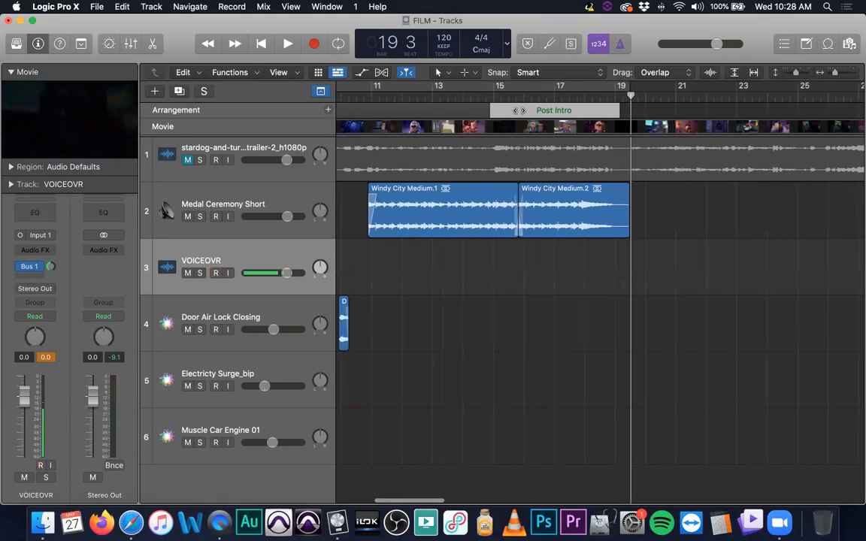
click(509, 97)
drag(510, 97, 524, 97)
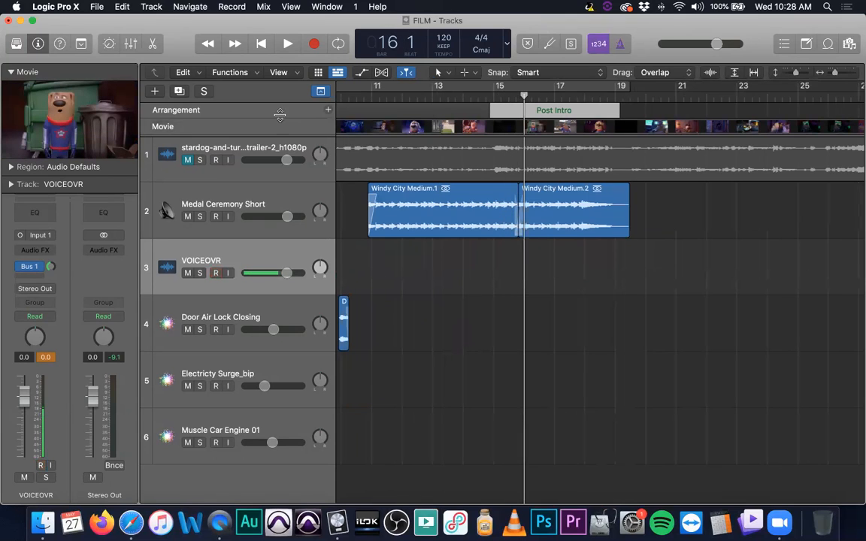
- Enable the Tempo, Beat Mapping and Marker tracks in the global tracks configuration
key(super+g)
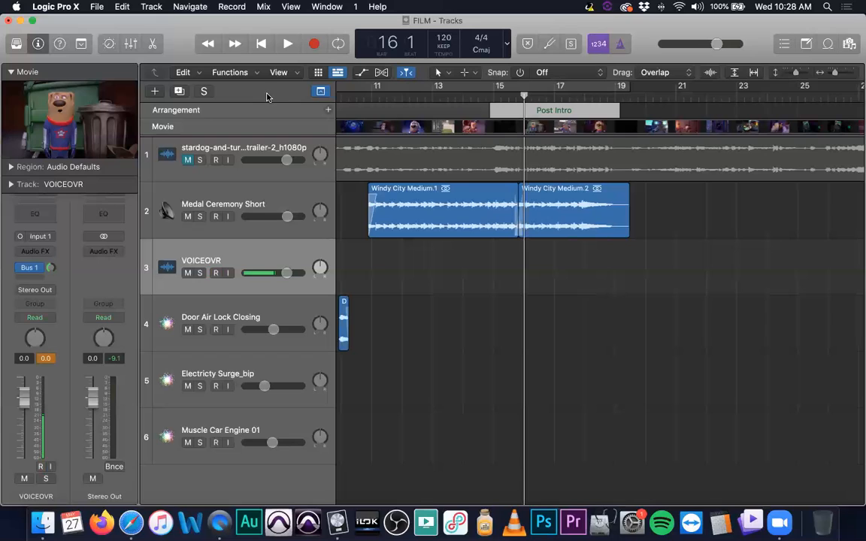
key(super+g)
key(alt+g)
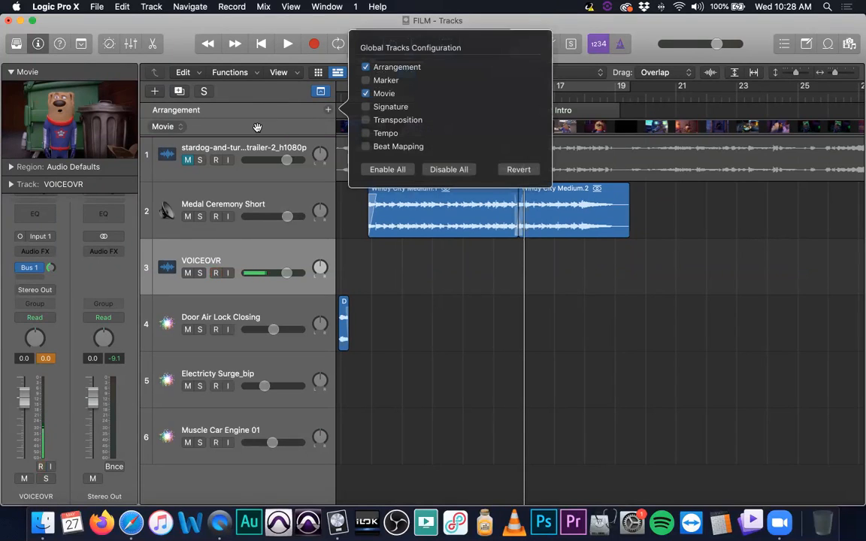
click(365, 133)
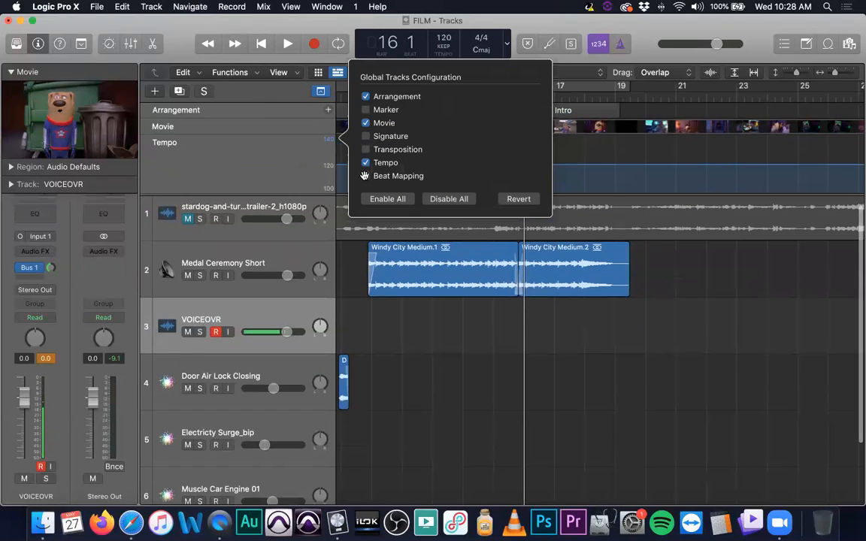
click(365, 172)
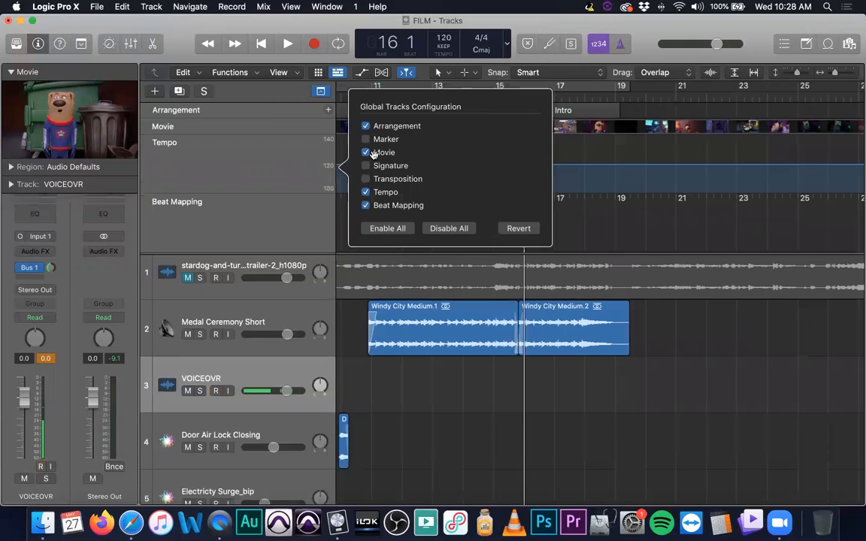
click(365, 139)
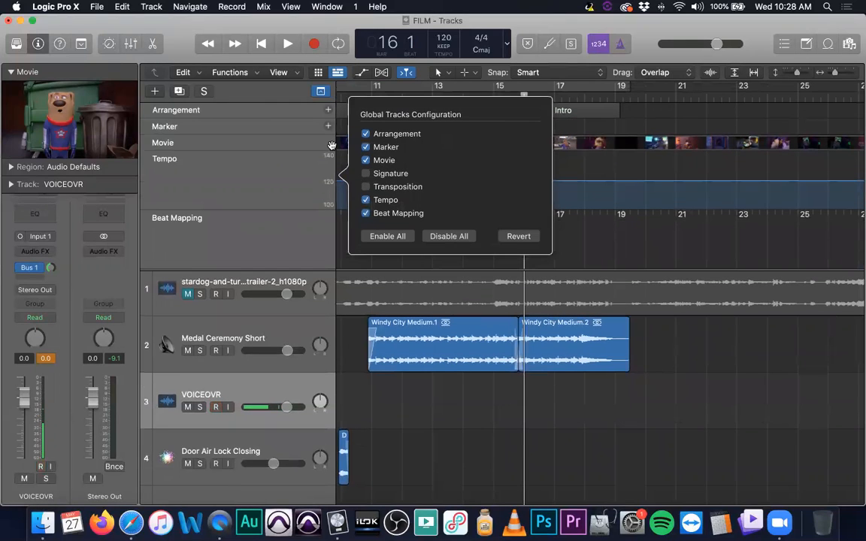
click(337, 273)
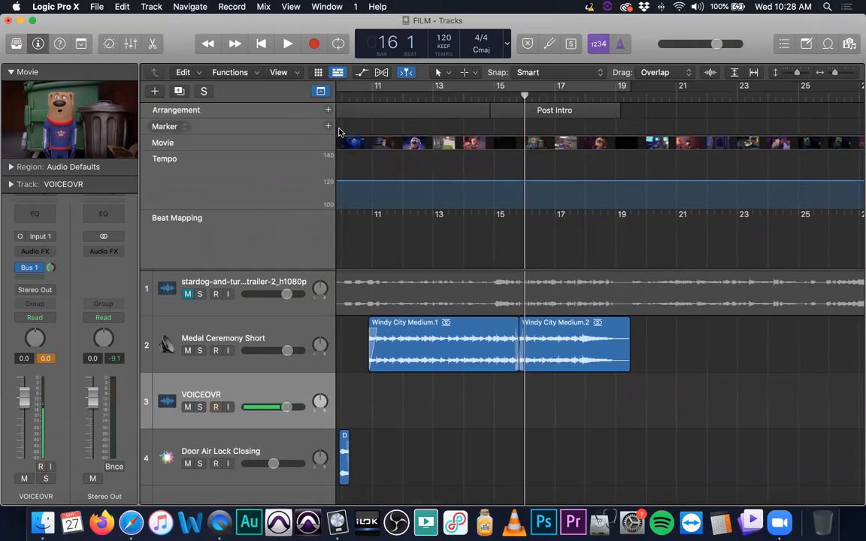
- Create a marker at bar 16 in the Marker track and delete it again
click(327, 125)
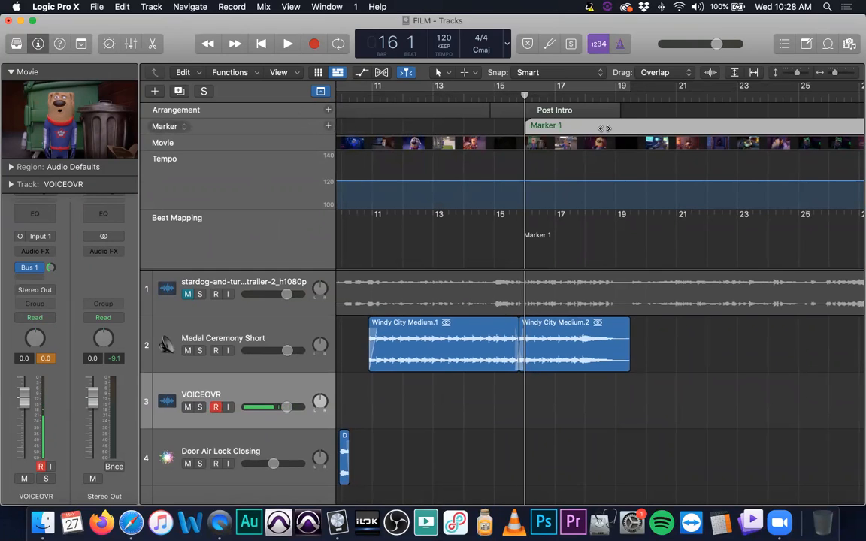
key(Delete)
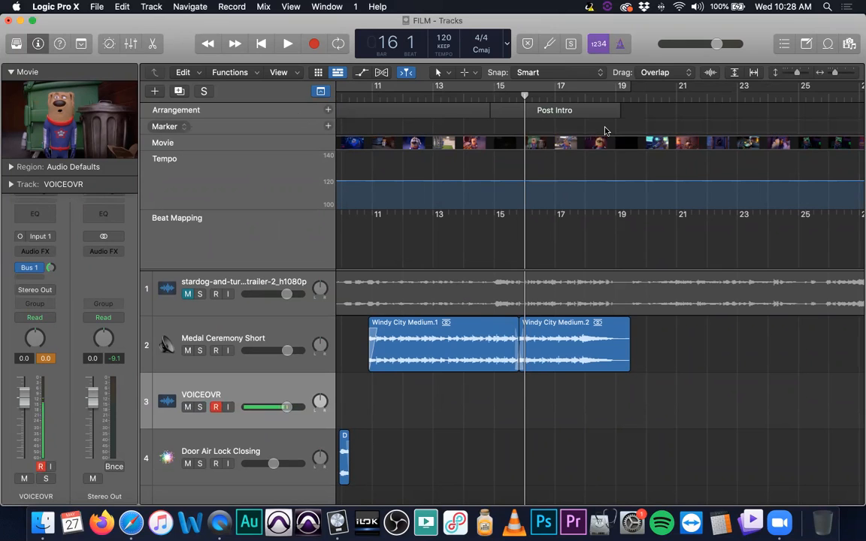
- Move the playhead to bar 3, near the end of the LOGOS section
scroll(557, 142, left, 10)
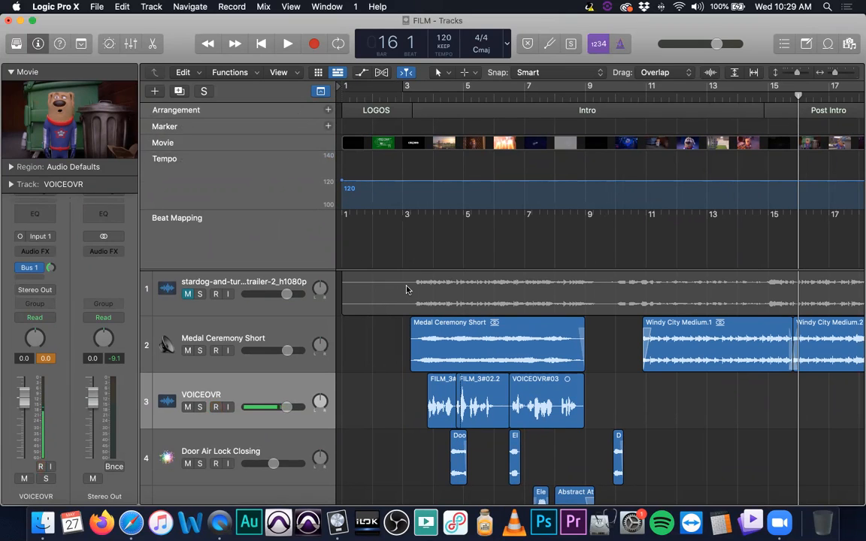
scroll(529, 301, down, 3)
scroll(533, 296, up, 2)
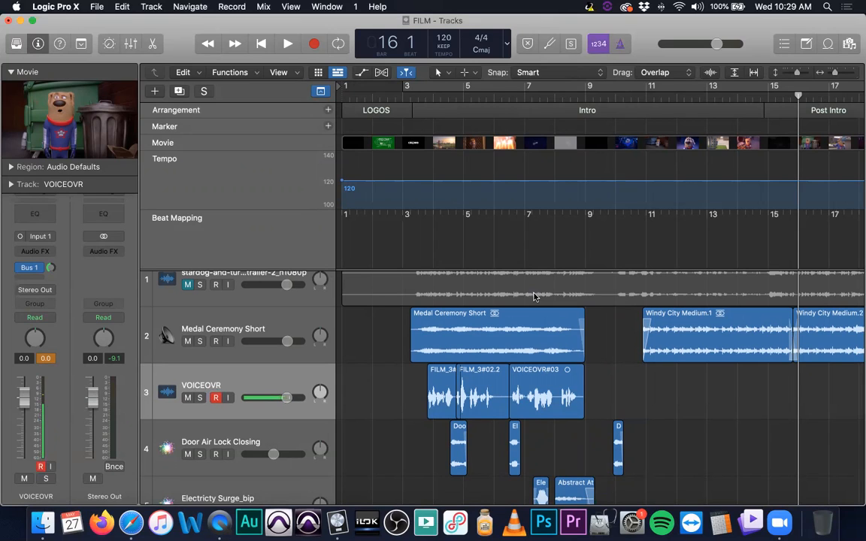
scroll(378, 351, up, 1)
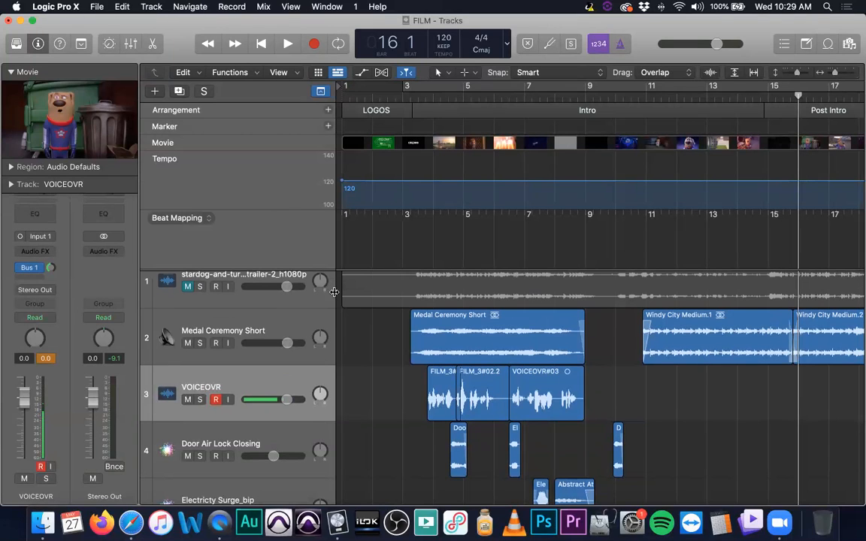
scroll(372, 311, up, 3)
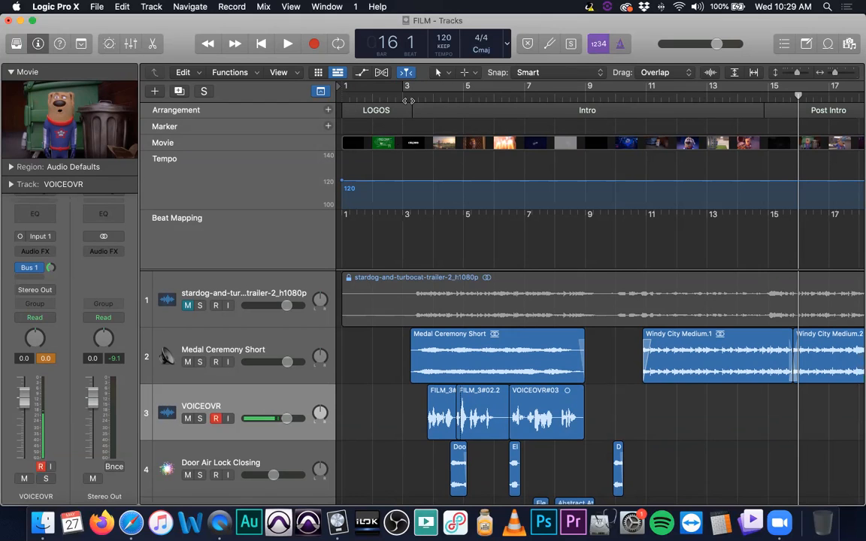
click(403, 97)
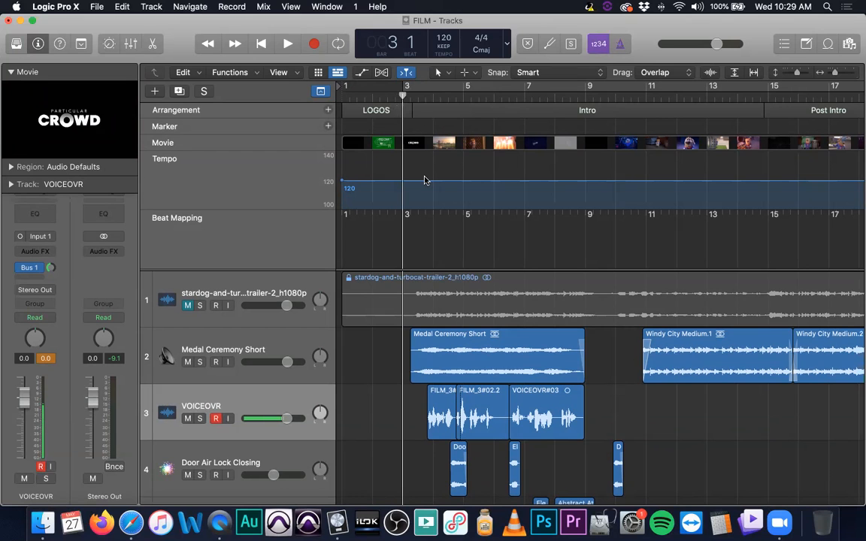
- Switch to Safari and play the "Complete Film Score Project Workflow" video full screen with the system volume raised
key(super+Tab)
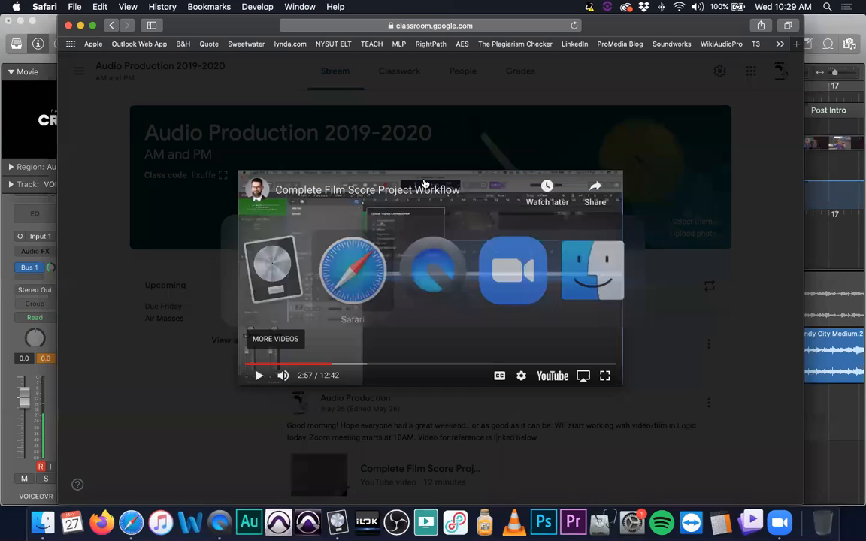
click(605, 375)
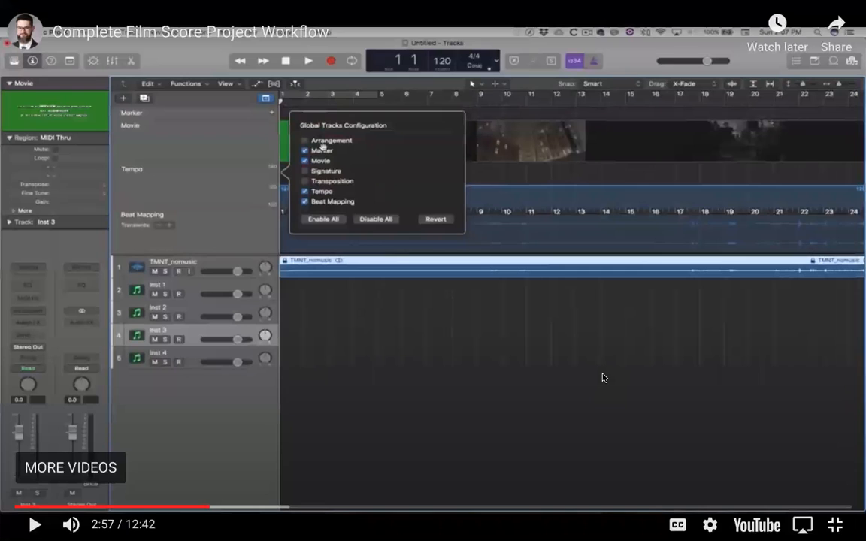
click(396, 319)
click(397, 320)
key(XF86AudioRaiseVolume)
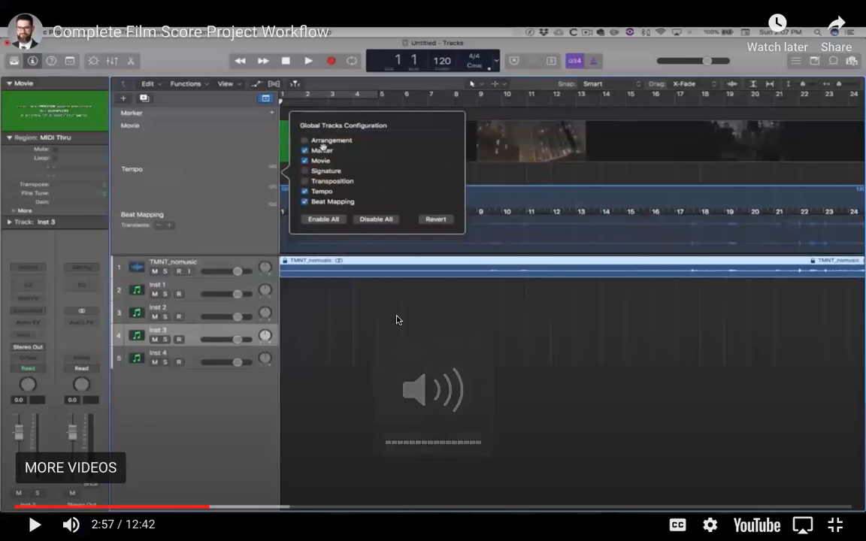
click(396, 320)
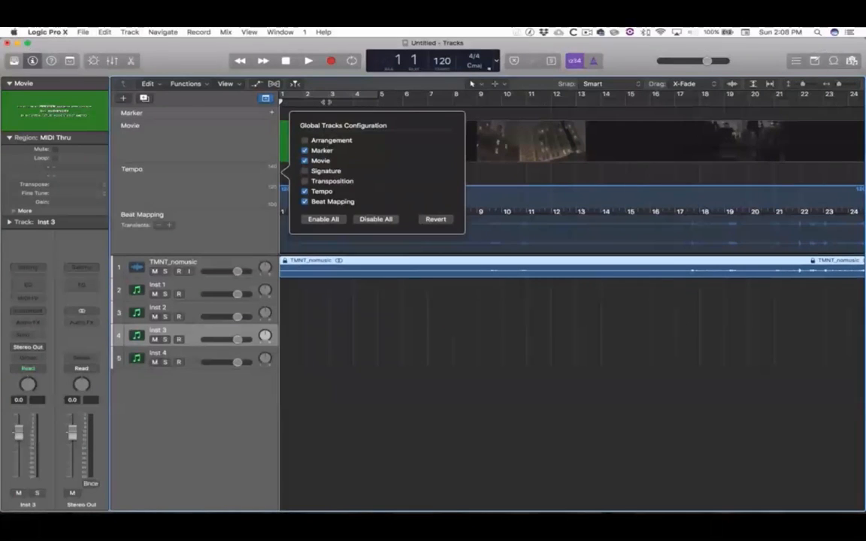
- Close the global tracks configuration and scrub the TMNT_nomusic movie from the start to bar 15
click(326, 105)
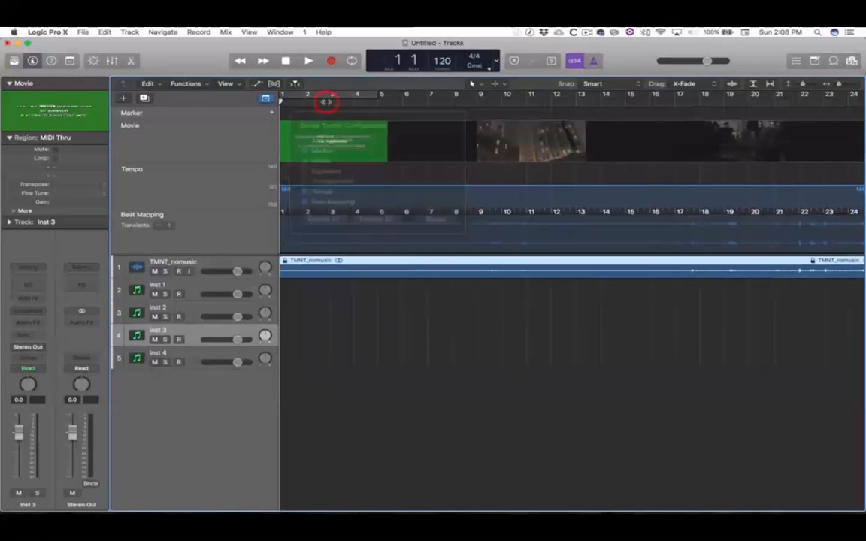
drag(284, 106, 646, 142)
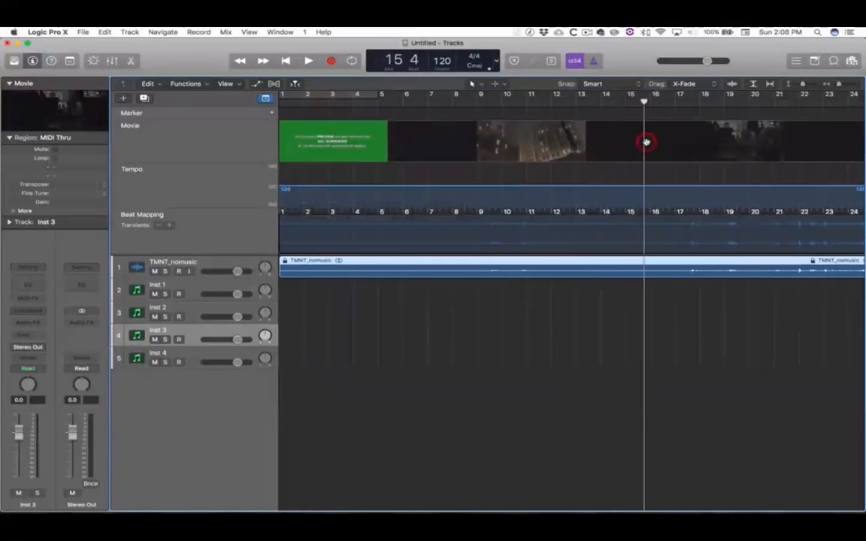
scroll(646, 141, right, 5)
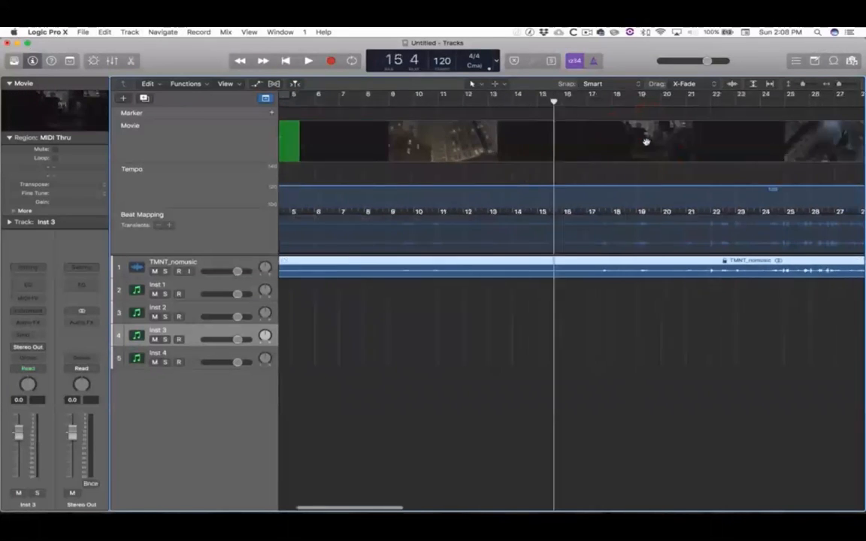
- Open the TMNT_nomusic movie in a floating window over the instrument tracks and scrub it to bar 18
double_click(50, 109)
drag(514, 101, 570, 105)
drag(478, 183, 513, 305)
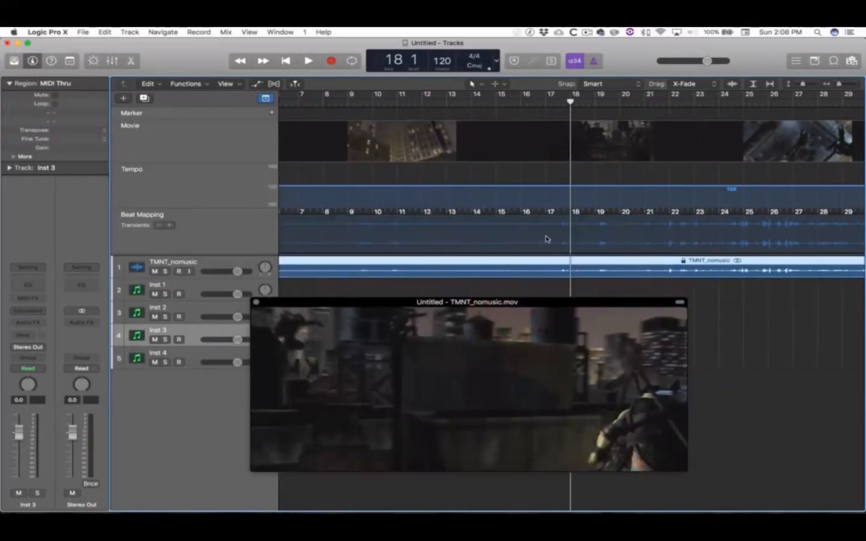
- Nudge the playhead to the scene cut at bar 18, beat 2, dismiss the Trend Micro notification and resume the reference video
click(569, 104)
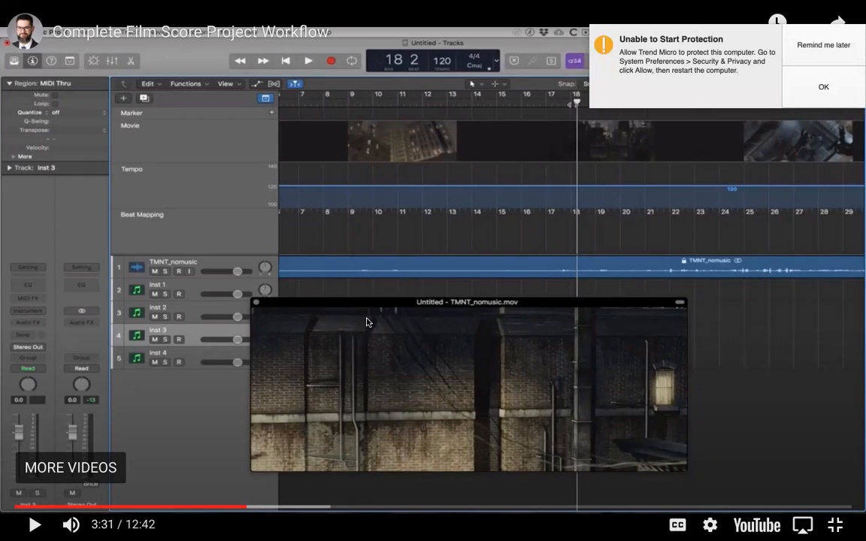
click(851, 39)
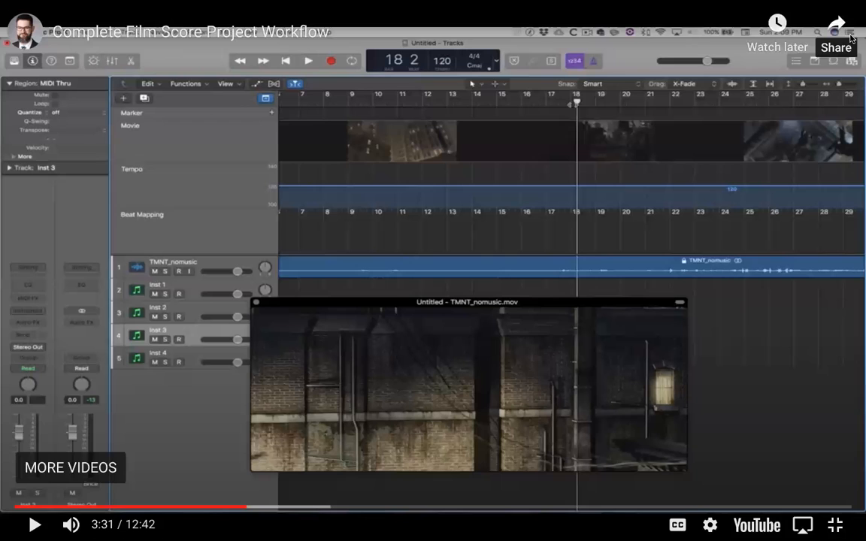
click(709, 227)
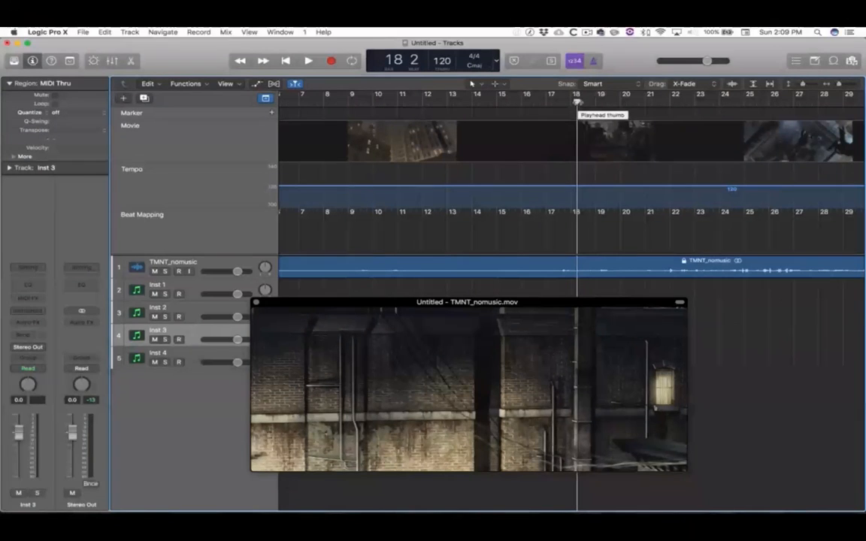
mouse_move(699, 256)
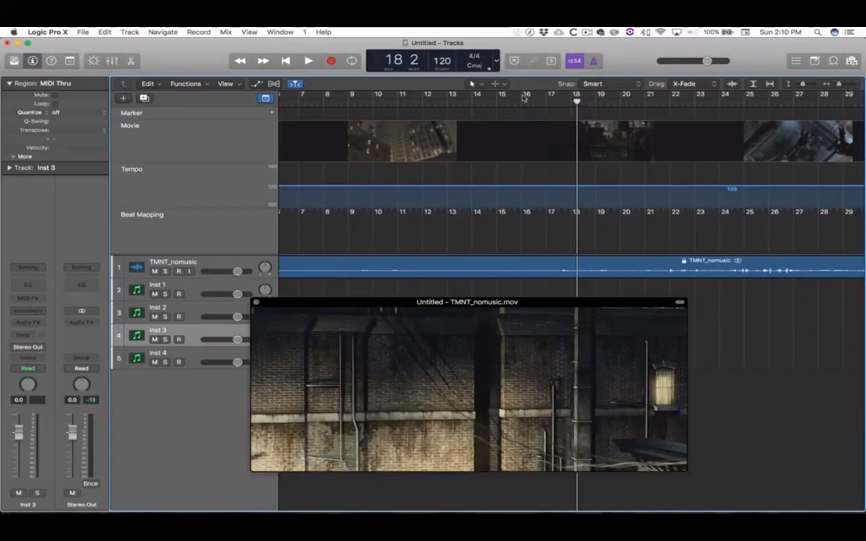
- Create a marker without rounding at bar 18, beat 2
click(162, 31)
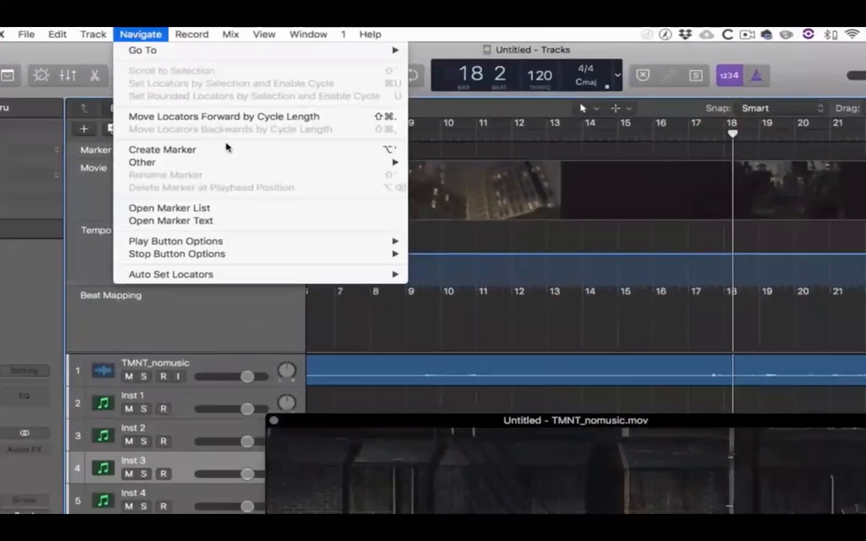
mouse_move(218, 161)
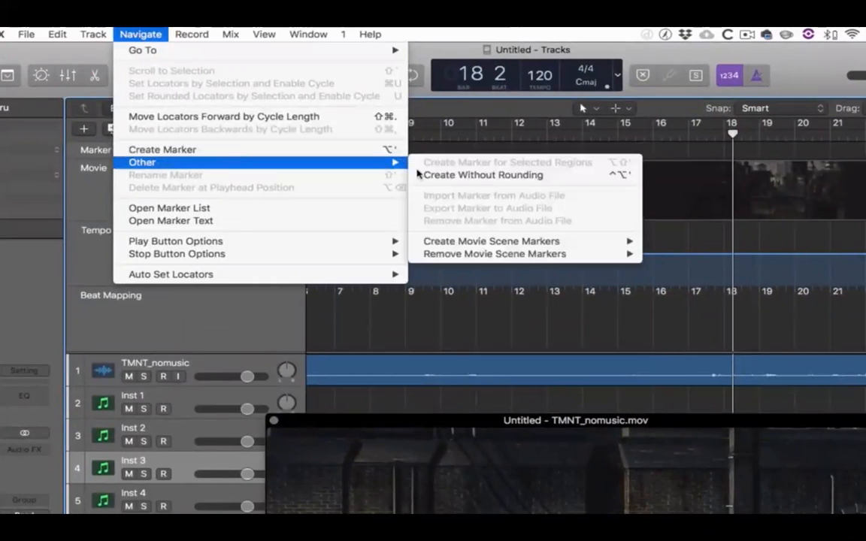
click(556, 180)
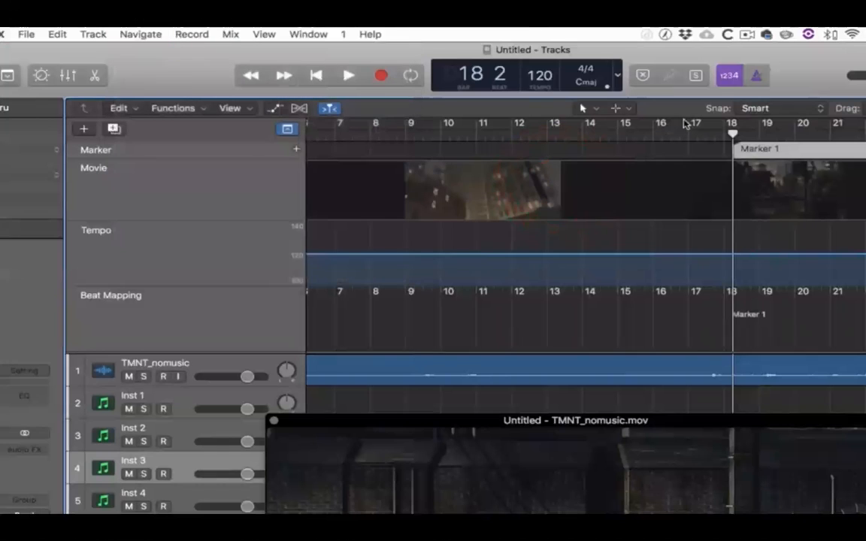
- Pause the reference video, leave full screen and switch back to the FILM project in Logic Pro X
click(778, 109)
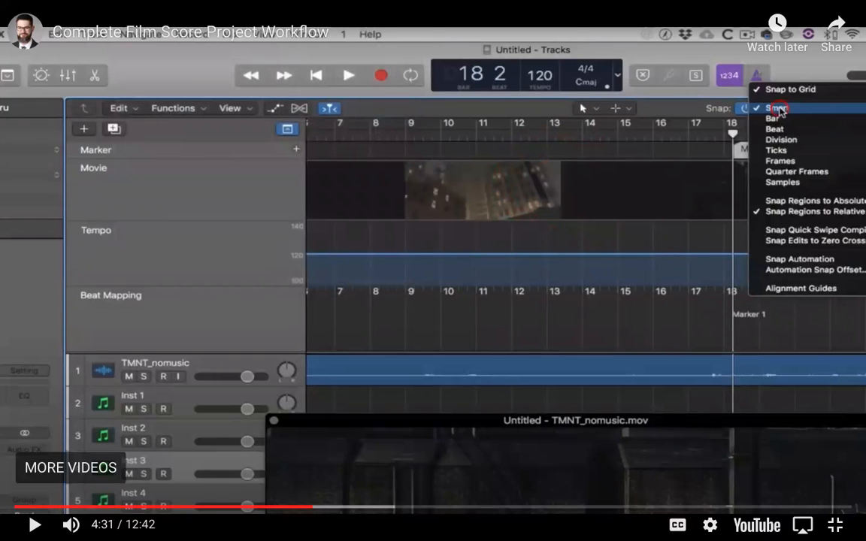
key(Escape)
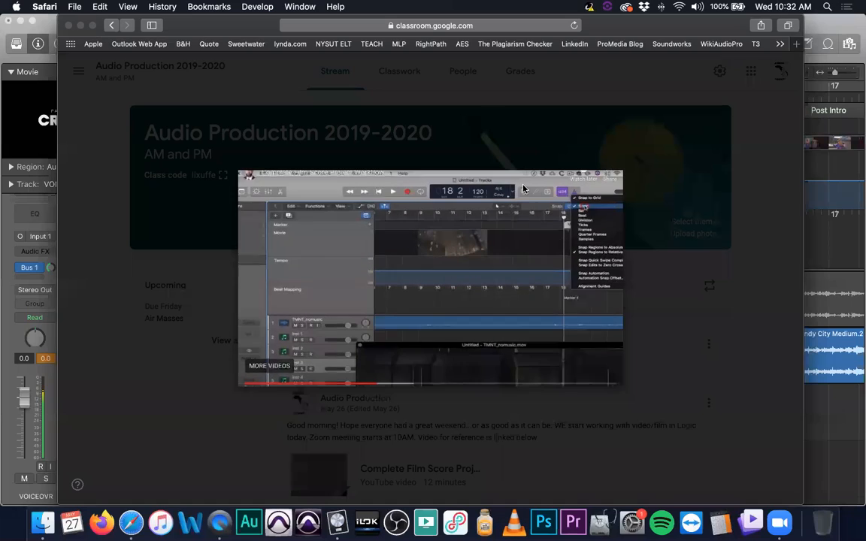
click(46, 23)
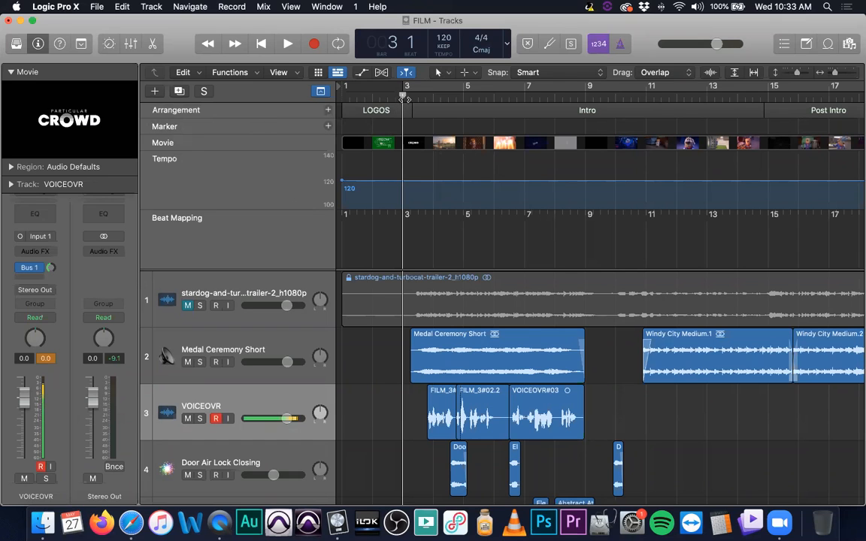
- Place the playhead just before 3 1 2, on the Kaleidoscope logo, and create a marker there
key(super+Up)
key(super+Down)
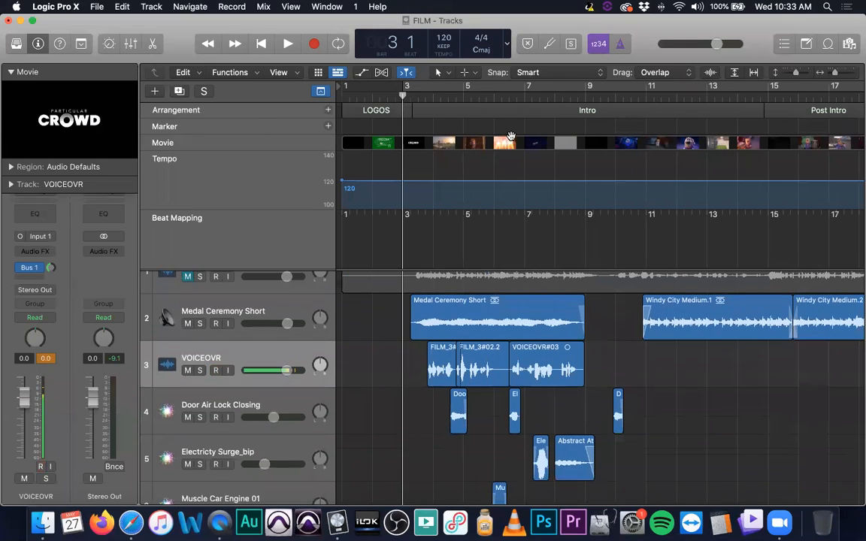
key(super+Right)
key(super+Right)
key(super+Right)
key(super+Right)
drag(402, 94, 518, 94)
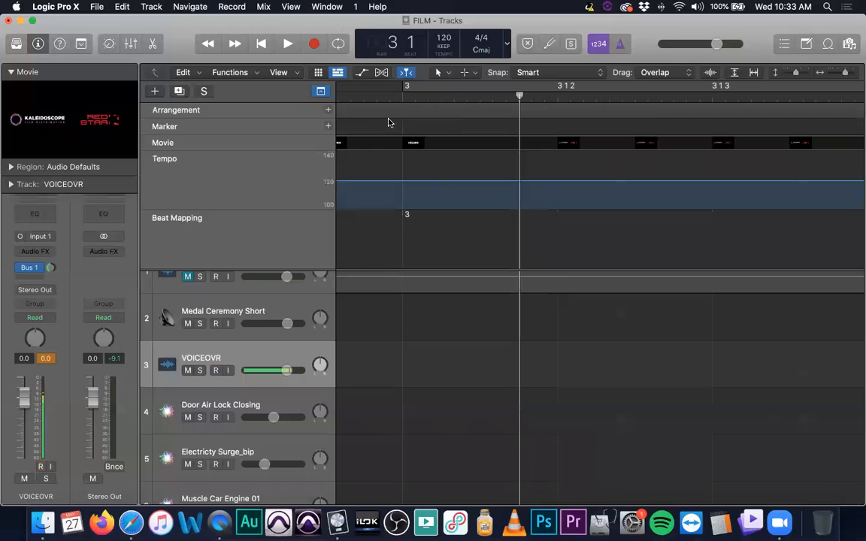
click(328, 126)
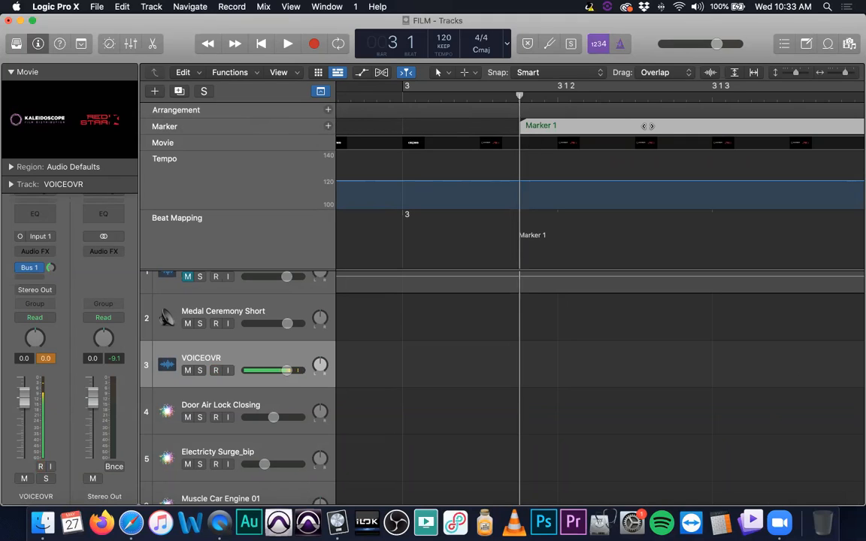
- Create a second marker slightly earlier than the first and delete both markers
key(ctrl+r)
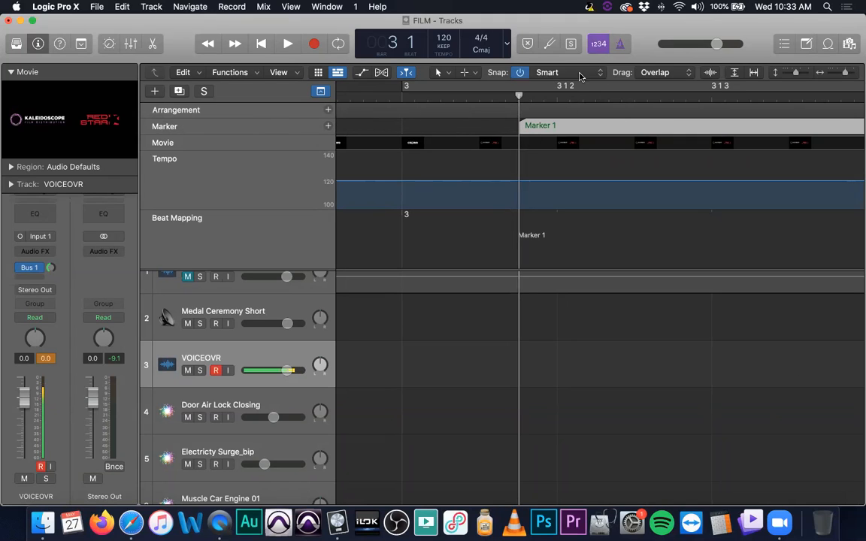
key(ctrl+r)
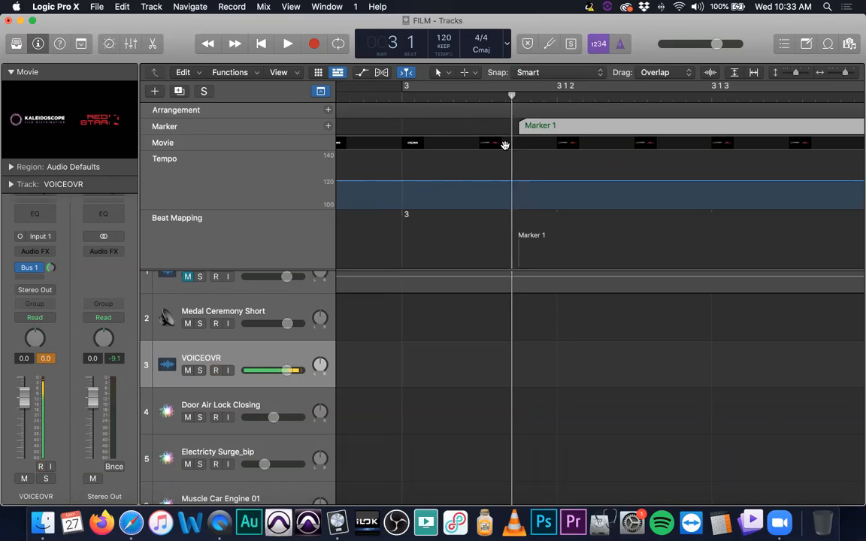
key(ctrl+r)
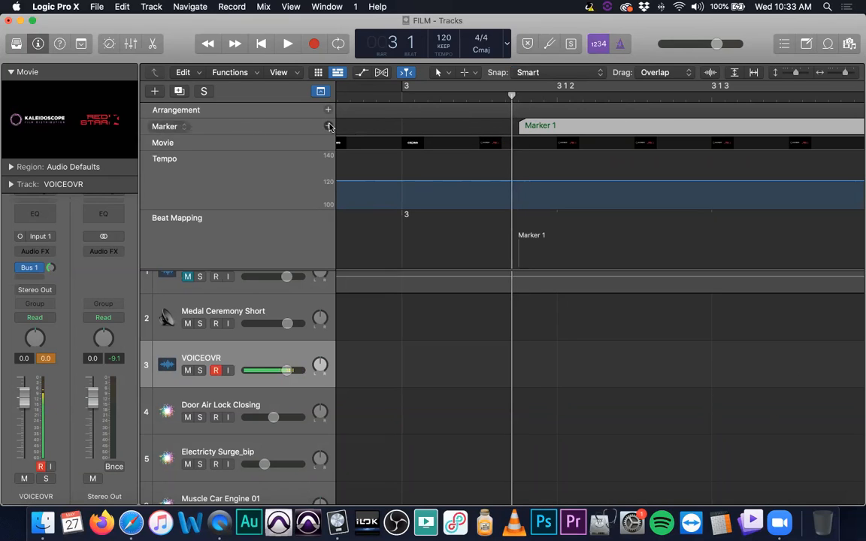
click(328, 126)
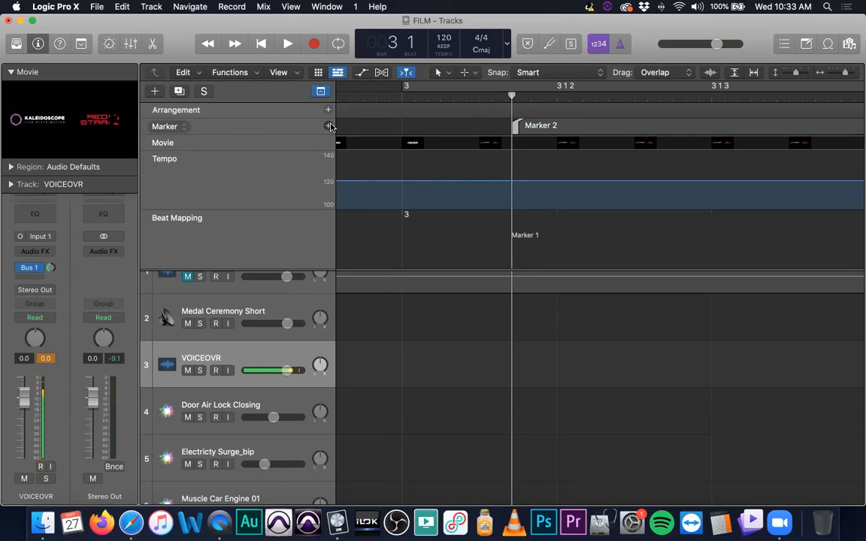
click(565, 127)
click(565, 126)
key(Delete)
- Move the playhead to bar 3 and create a marker there without rounding
click(402, 96)
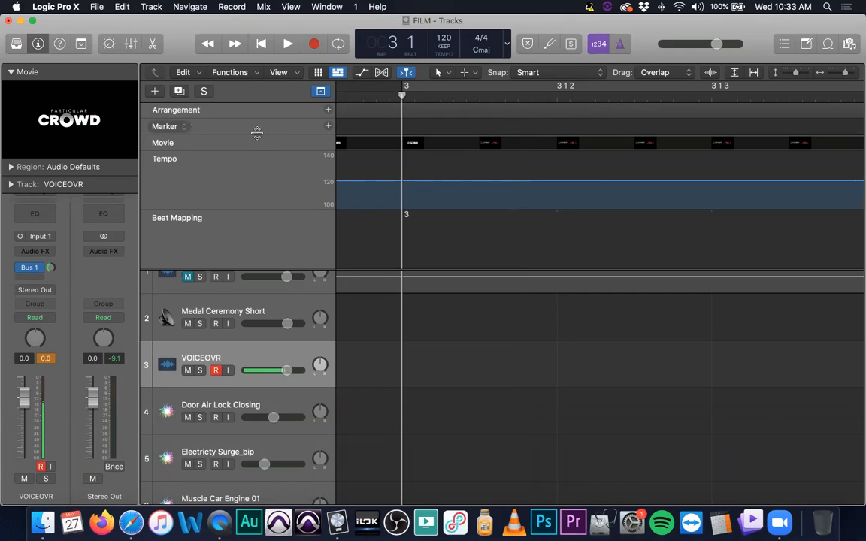
click(192, 6)
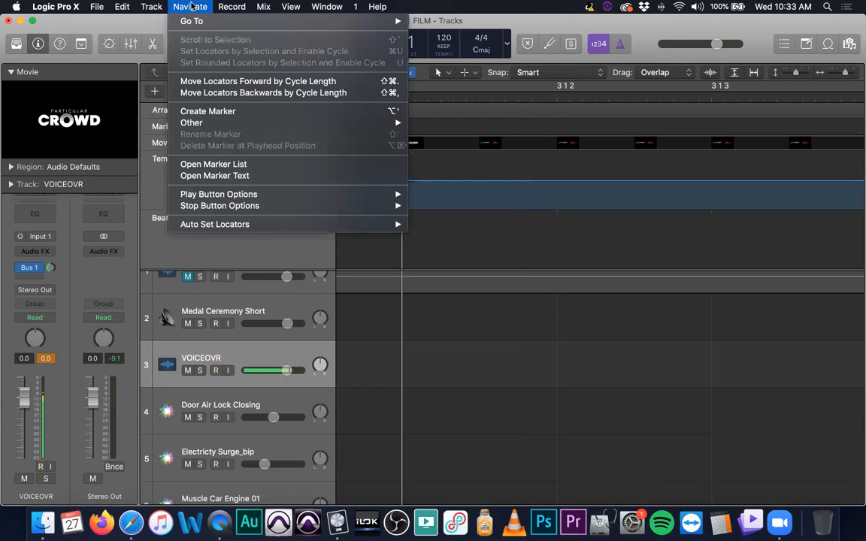
mouse_move(303, 120)
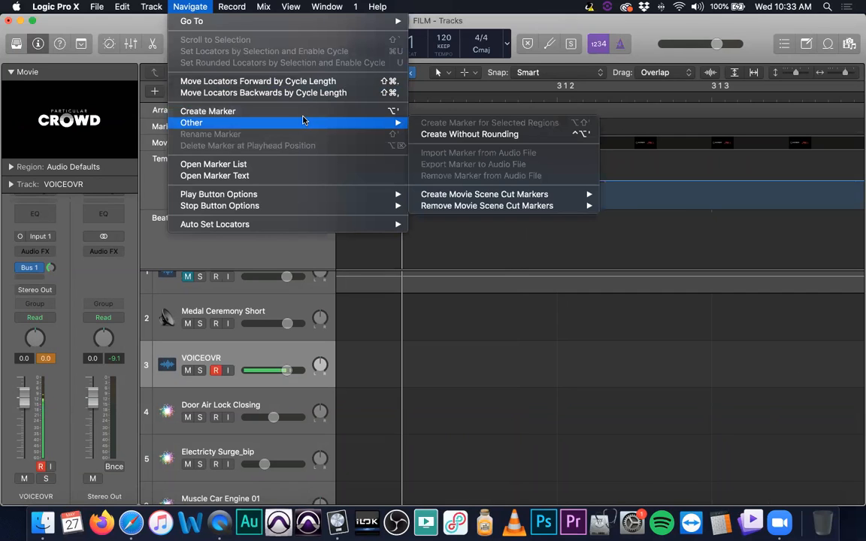
click(445, 133)
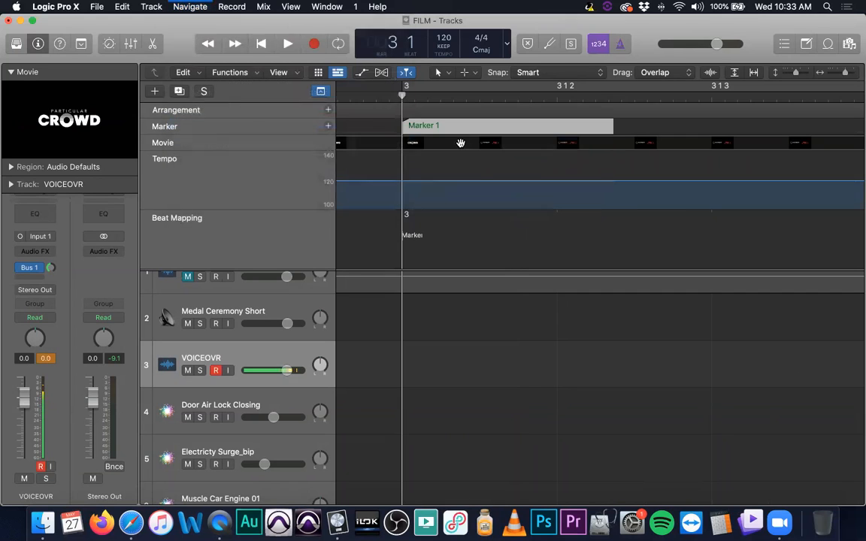
- Shift the bar 3 marker slightly later in the timeline and delete it
drag(445, 132, 483, 130)
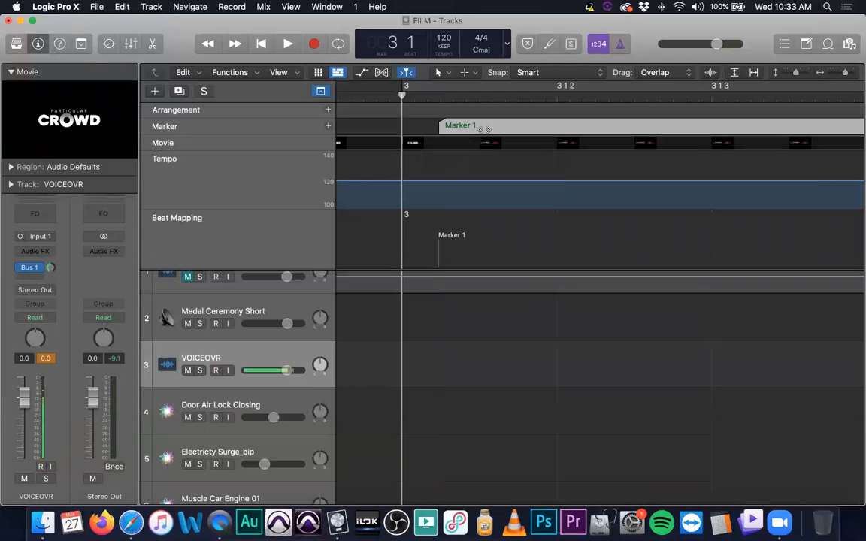
click(442, 247)
key(Delete)
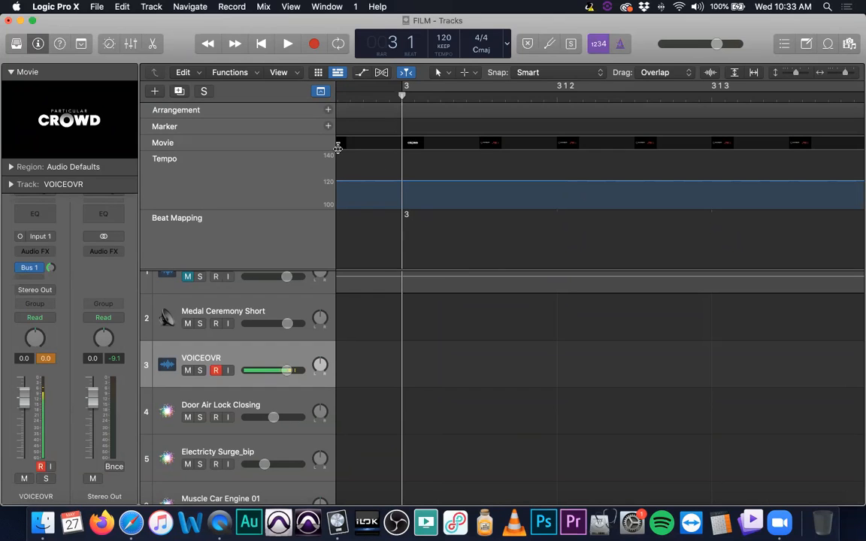
- Create a marker midway between bar 3 and 3 1 2, and move the playhead back to just after bar 3
click(485, 96)
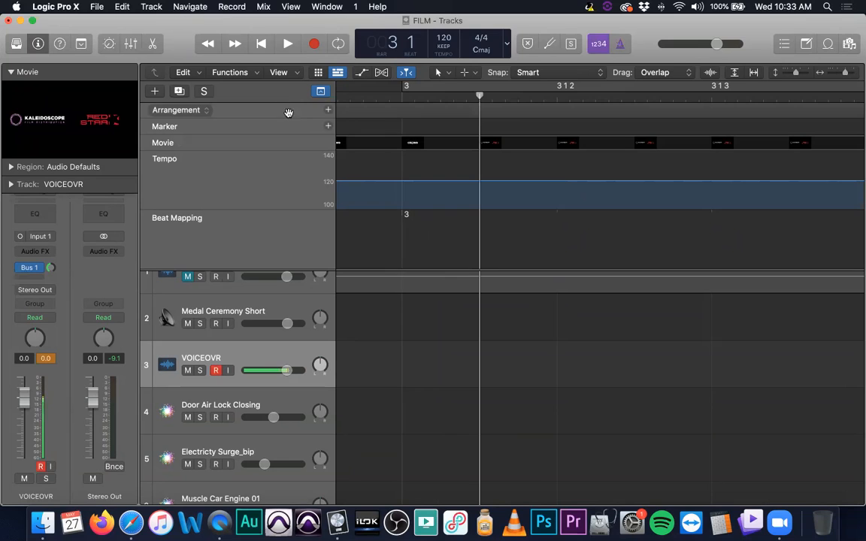
click(327, 126)
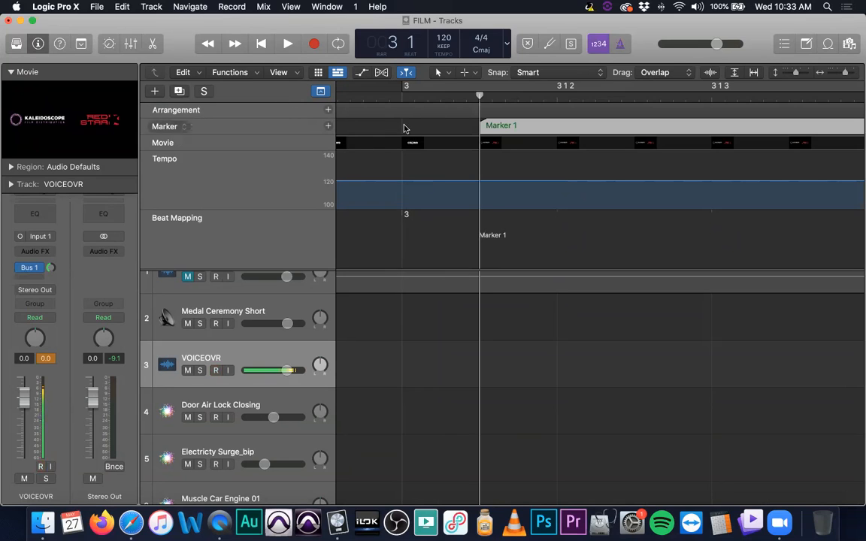
drag(480, 95, 416, 95)
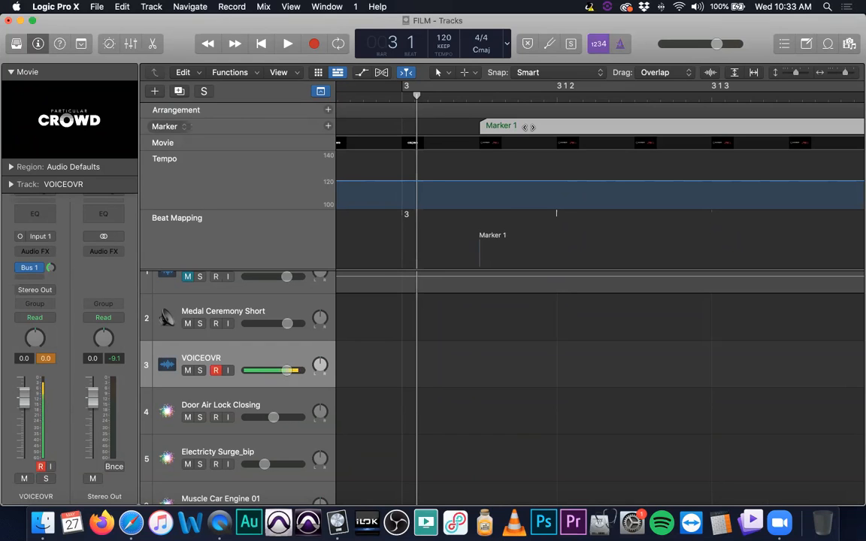
- Shift the marker on the Kaleidoscope logo slightly earlier and delete it
scroll(490, 128, up, 1)
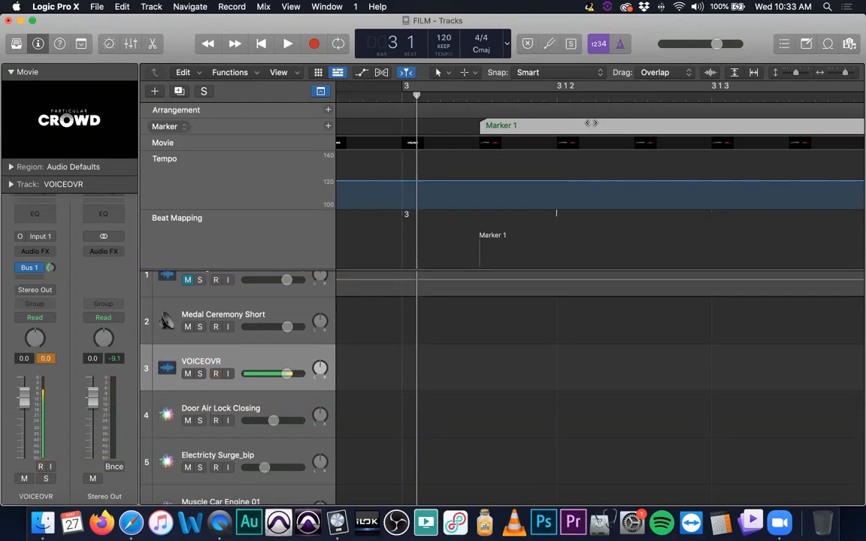
mouse_move(522, 122)
mouse_down()
mouse_move(505, 132)
mouse_move(547, 133)
mouse_move(564, 119)
mouse_up()
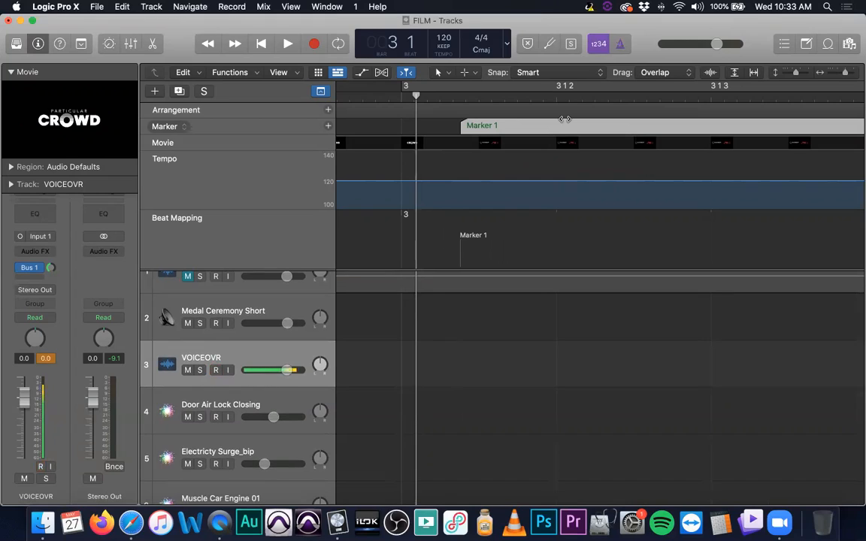
key(Delete)
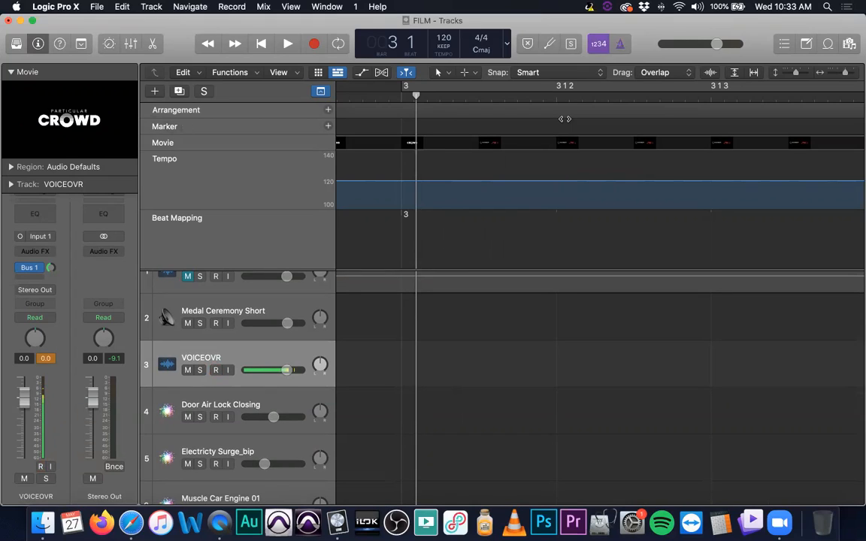
- Scrub the playhead to the end of the Particular Crowd logo, between bar 3 and 3 1 2
key(alt+r)
key(alt+r)
drag(416, 96, 451, 95)
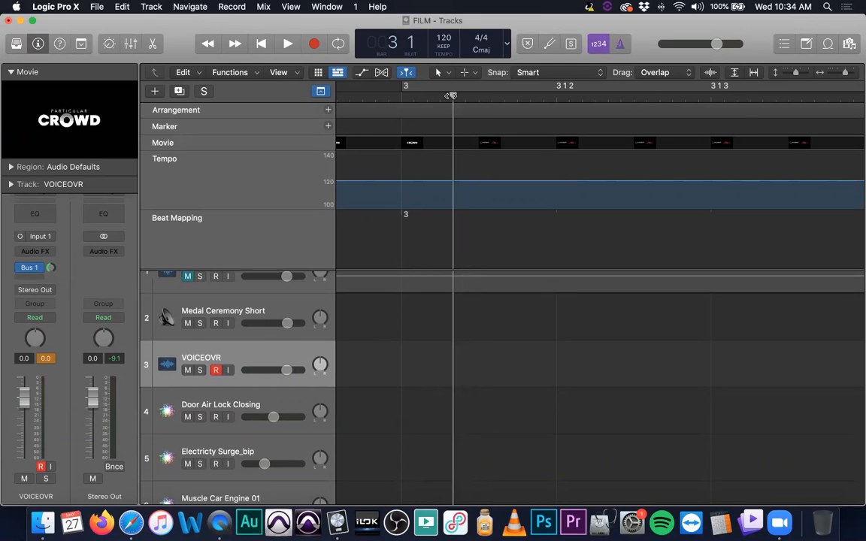
mouse_move(451, 95)
mouse_down()
mouse_move(463, 96)
mouse_move(453, 95)
mouse_up()
drag(454, 94, 453, 95)
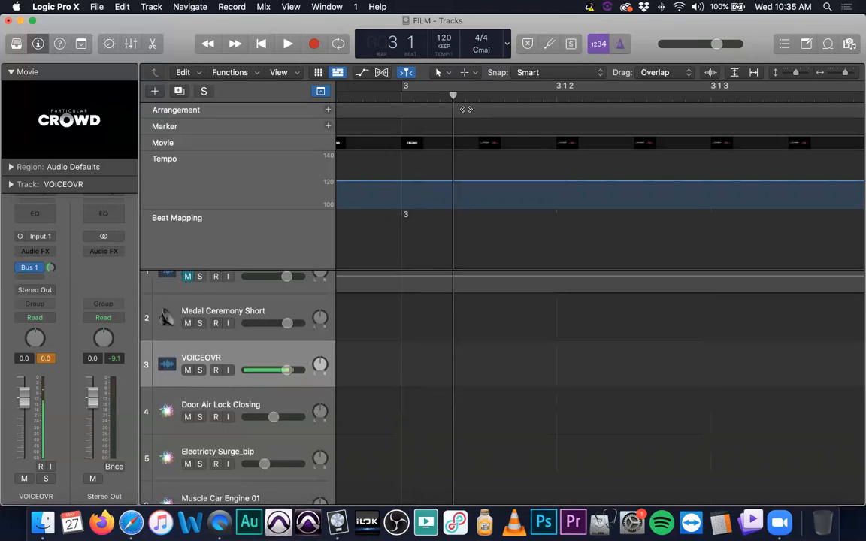
- Fine-position the playhead just after 3 1 1 81, where the movie cuts to the Kaleidoscope logo
key(super+Up)
key(super+Right)
key(super+Right)
key(super+Right)
key(super+Right)
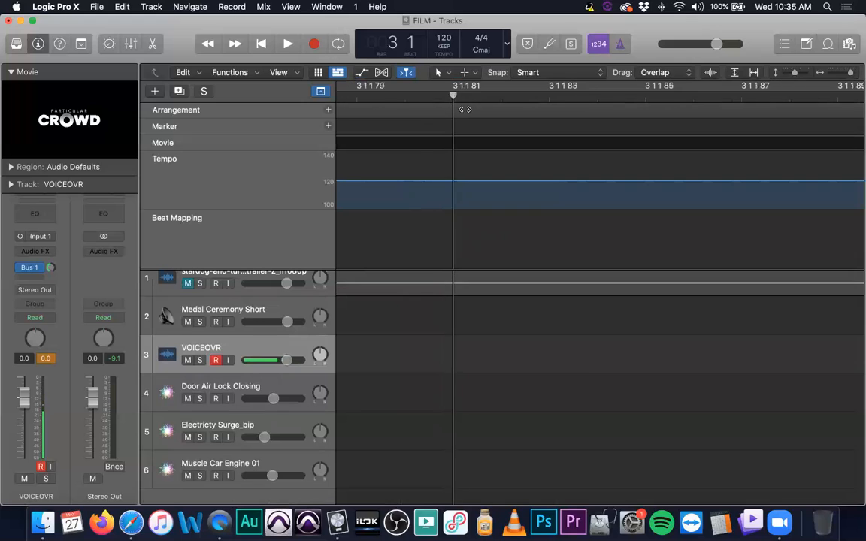
drag(453, 94, 470, 99)
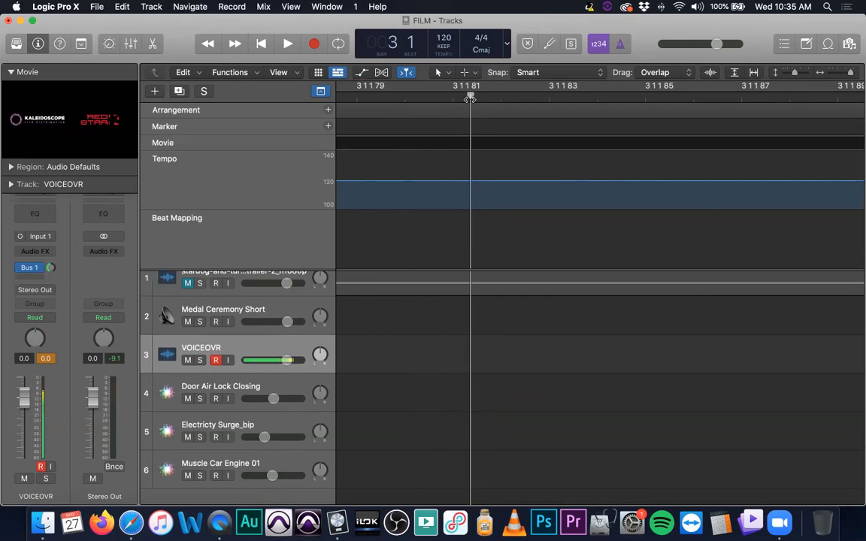
scroll(478, 111, down, 2)
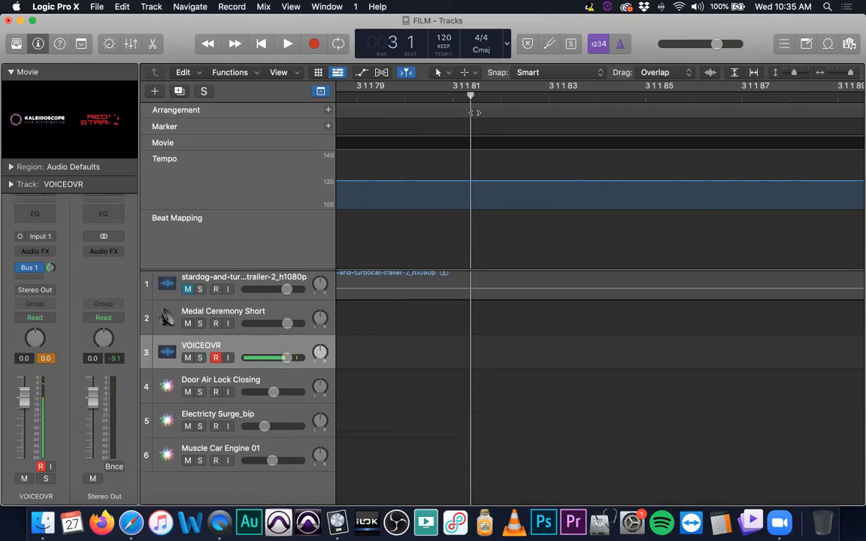
key(super+Right)
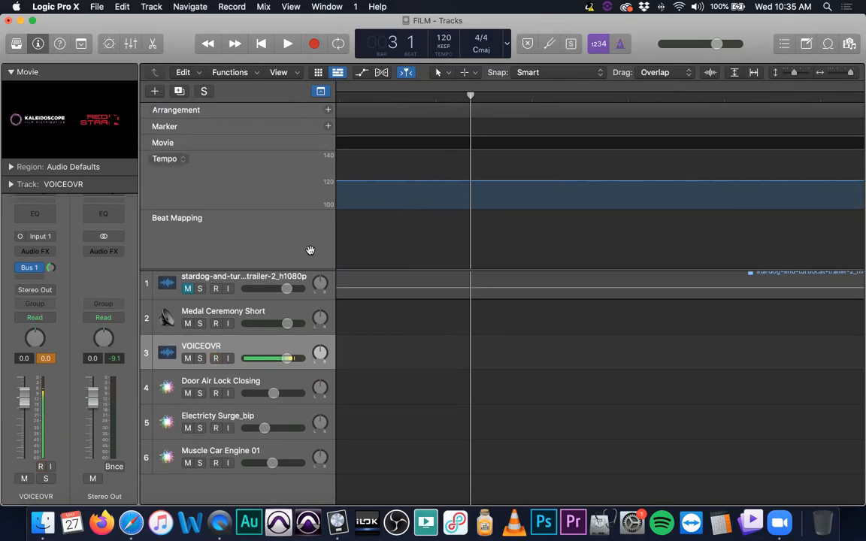
- Reduce the height of the global tracks area above the track list and dismiss the security notification
drag(305, 269, 304, 219)
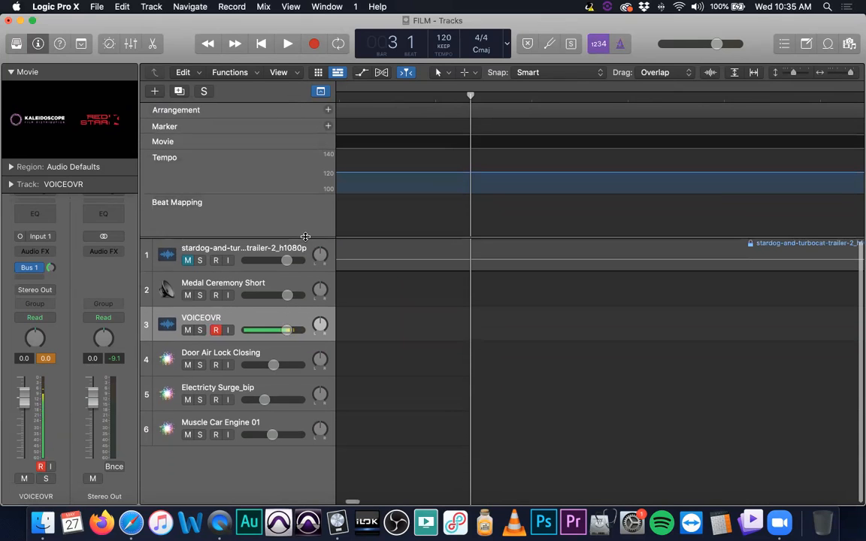
scroll(470, 123, up, 3)
scroll(471, 127, down, 8)
scroll(471, 126, down, 1)
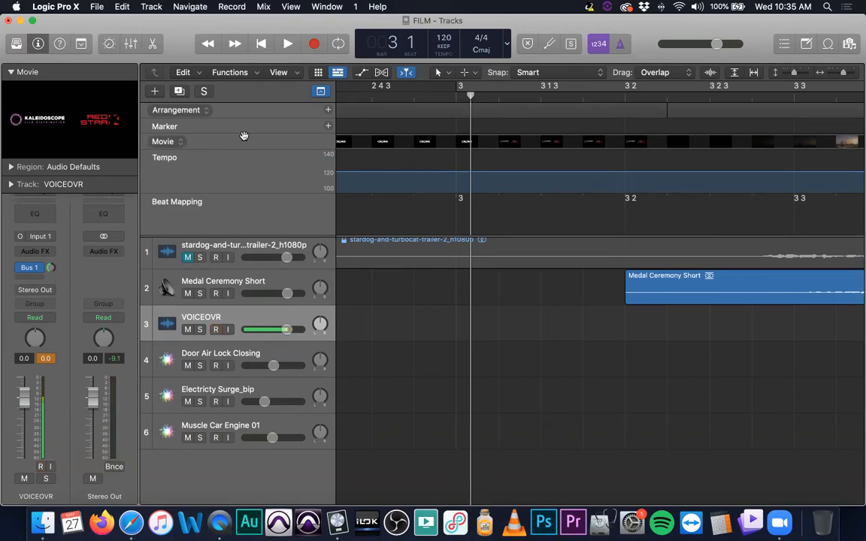
scroll(451, 183, down, 3)
scroll(452, 181, up, 3)
scroll(453, 182, right, 10)
scroll(452, 182, right, 3)
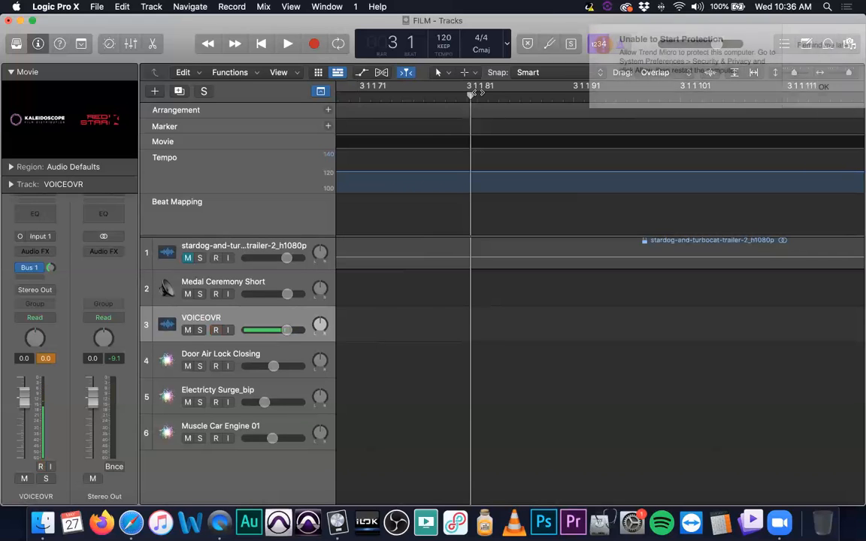
click(847, 38)
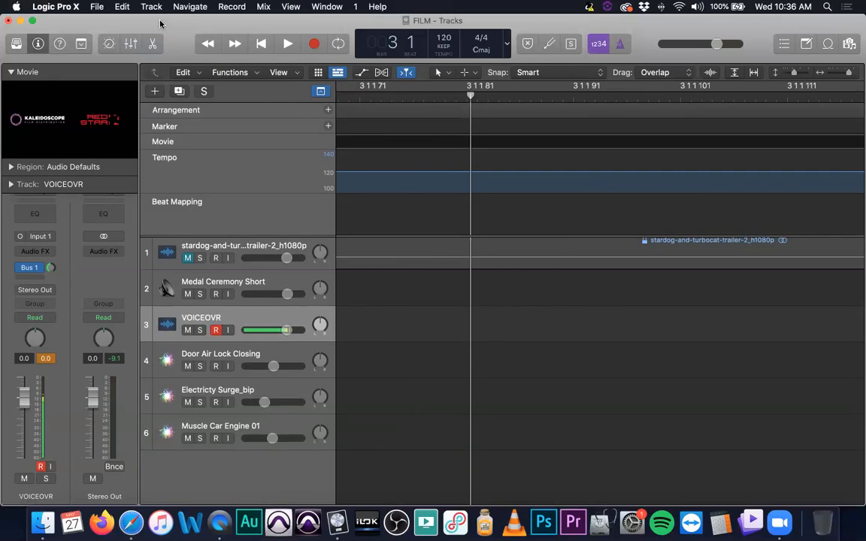
- Look over the Create Without Rounding marker command and the available preference categories
click(190, 6)
mouse_move(335, 120)
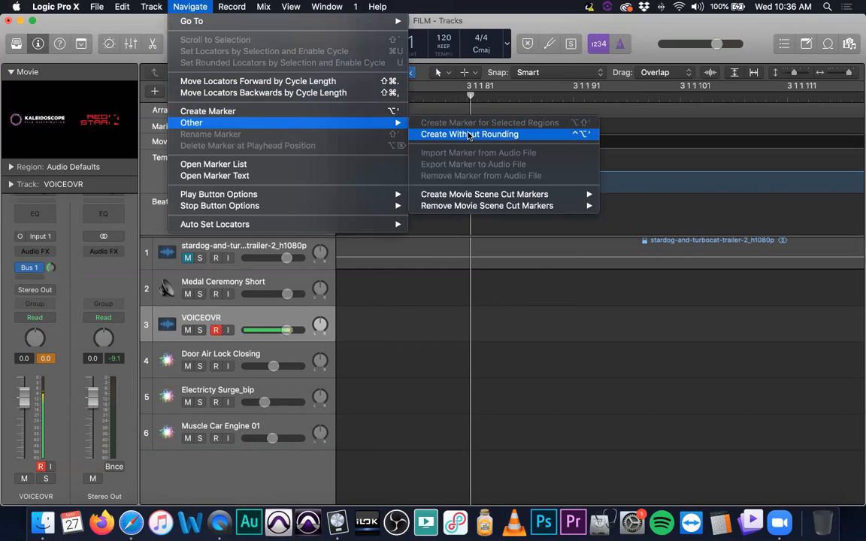
mouse_move(54, 6)
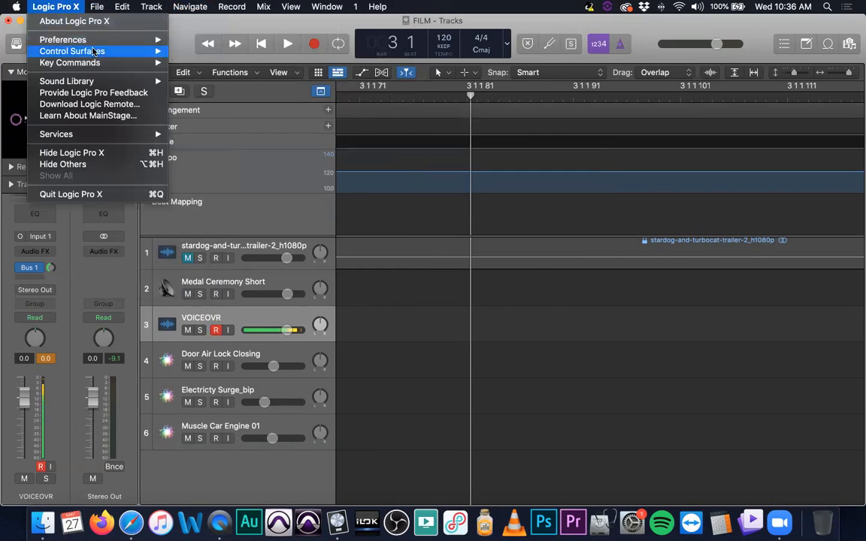
mouse_move(107, 42)
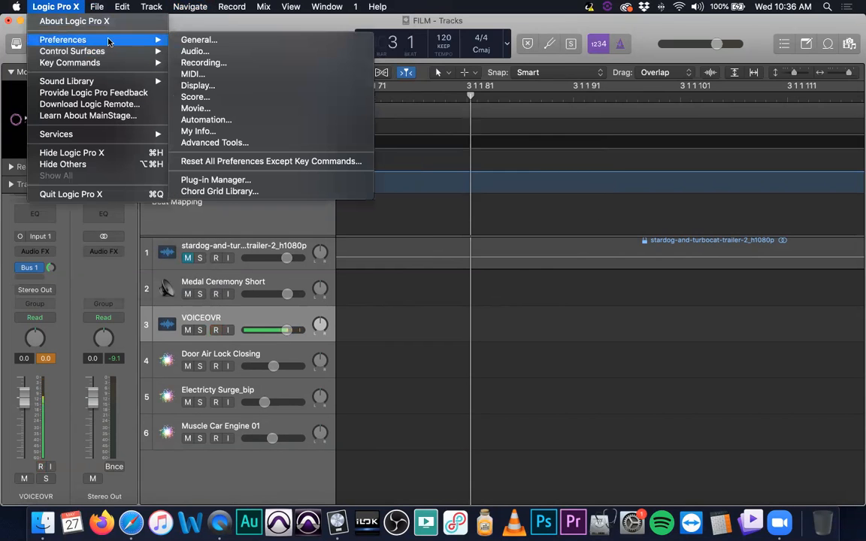
click(199, 41)
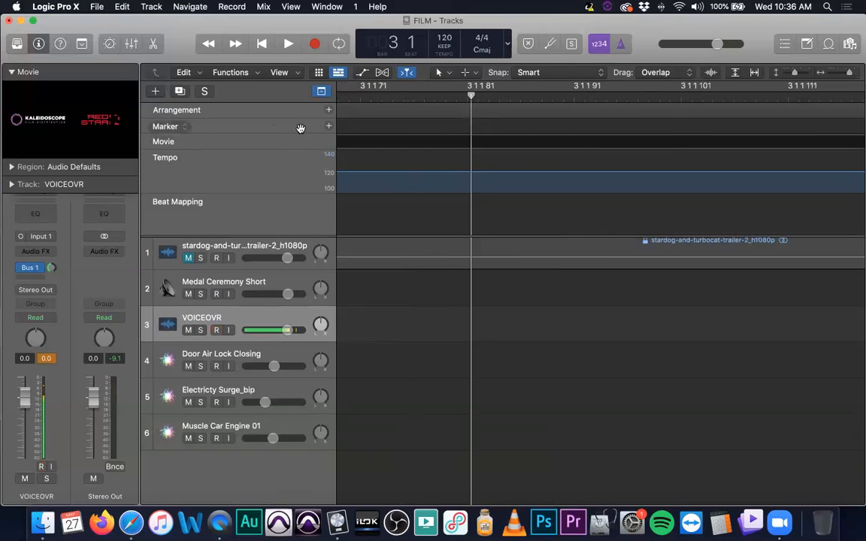
- Create a marker at the Kaleidoscope logo cut near 3 1 1 81 and move the playhead slightly before it
click(328, 126)
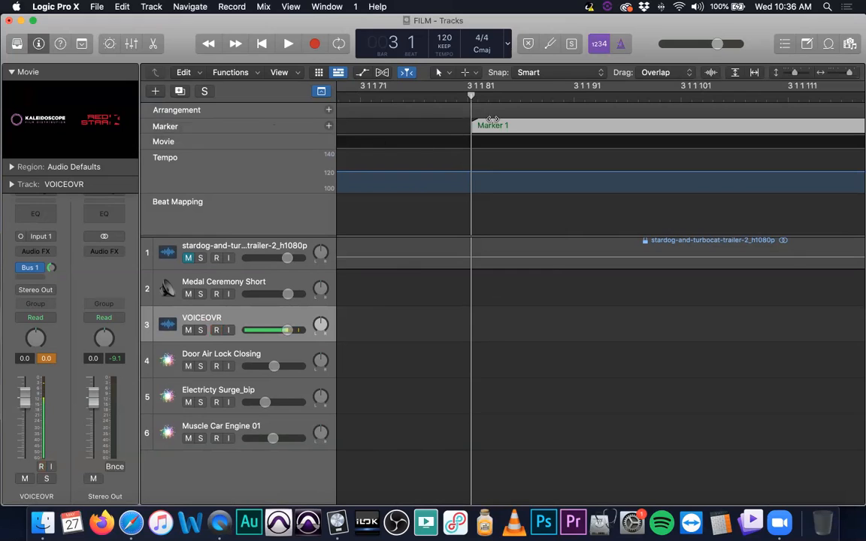
click(481, 125)
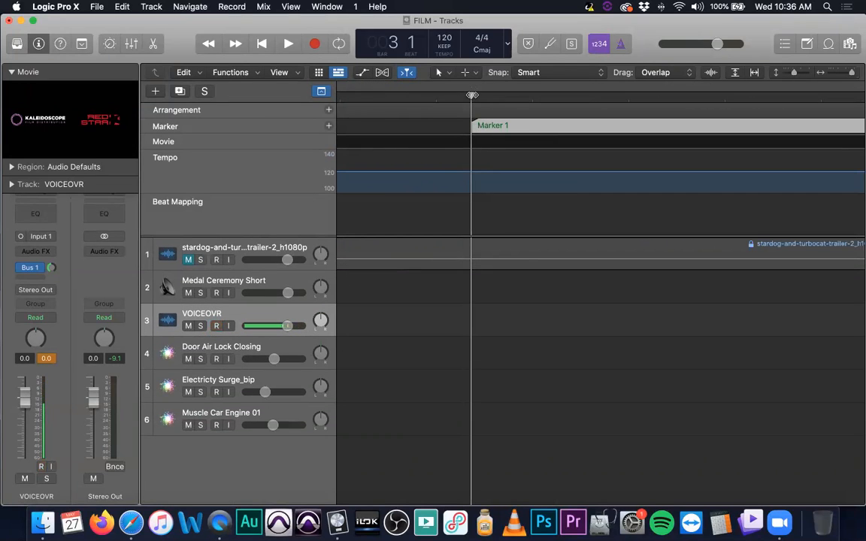
mouse_move(471, 95)
mouse_down()
mouse_move(420, 93)
mouse_move(473, 94)
mouse_move(435, 94)
mouse_move(472, 93)
mouse_move(435, 89)
mouse_move(456, 93)
mouse_up()
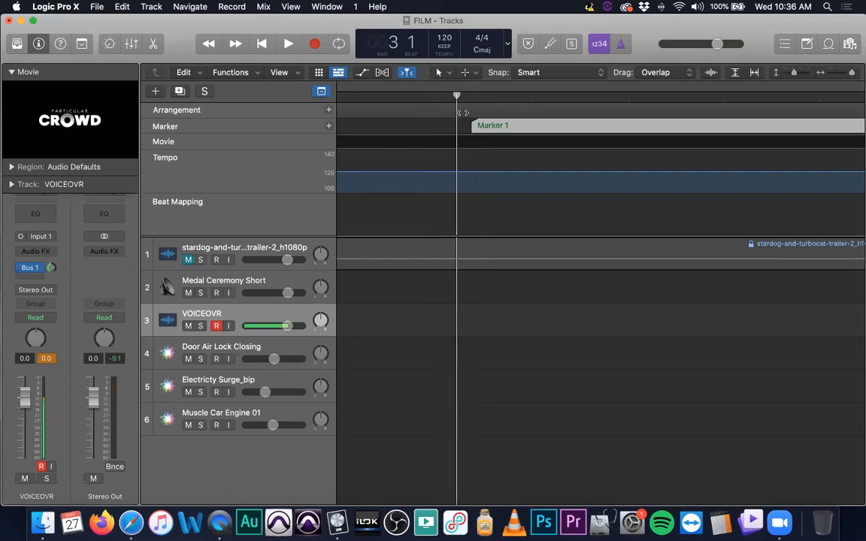
- Delete the marker at the logo cut and look up the command for creating a marker without rounding
scroll(464, 115, down, 5)
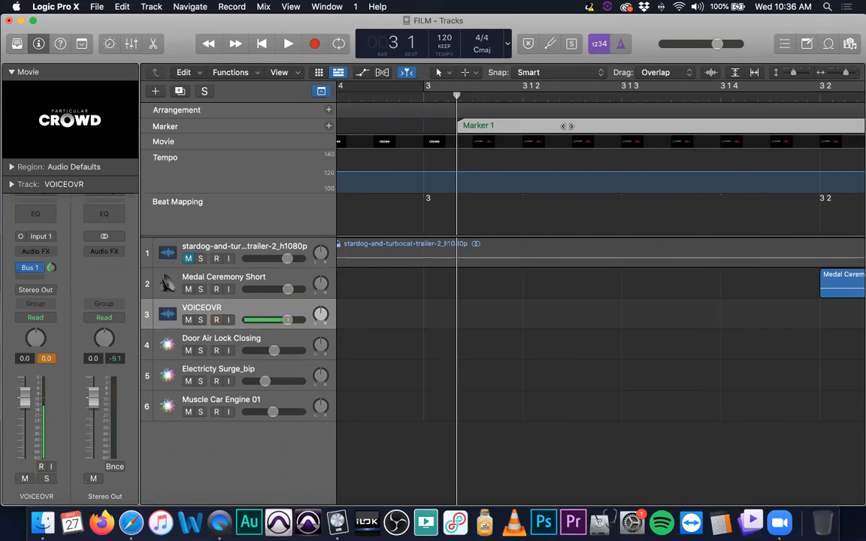
drag(565, 125, 511, 134)
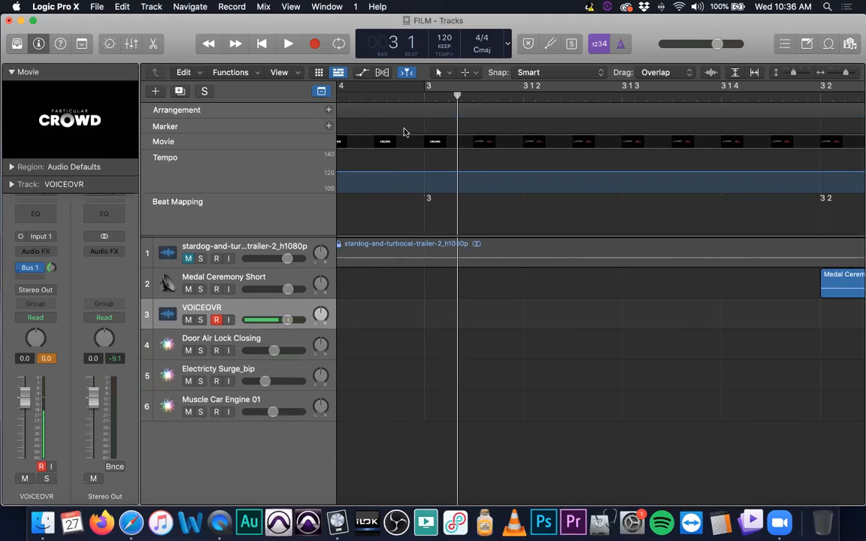
click(197, 6)
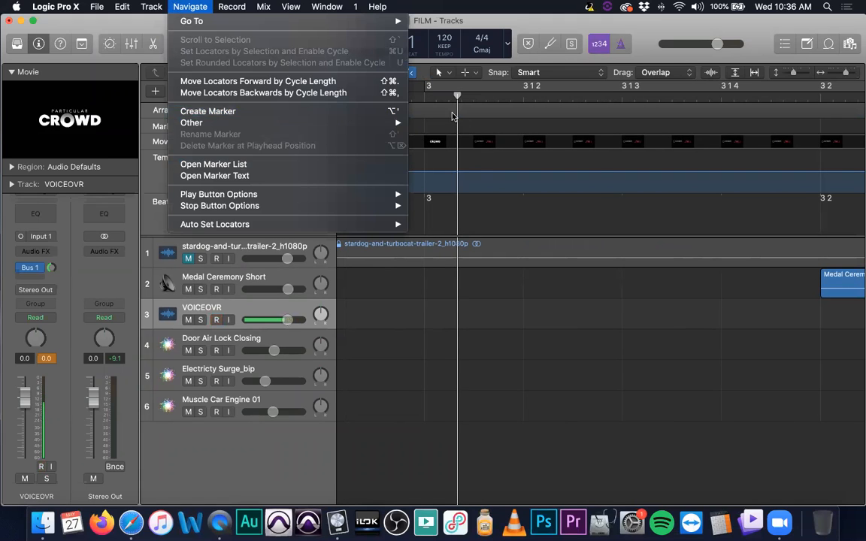
mouse_move(382, 128)
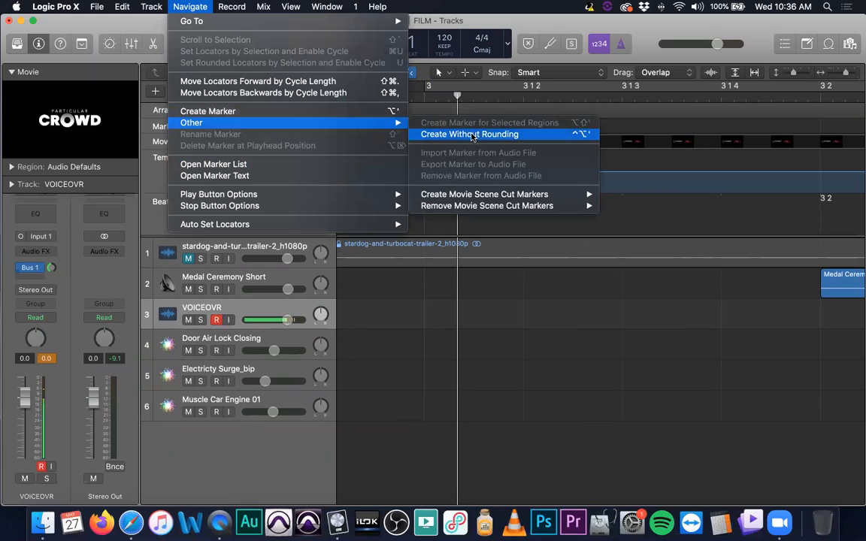
click(642, 28)
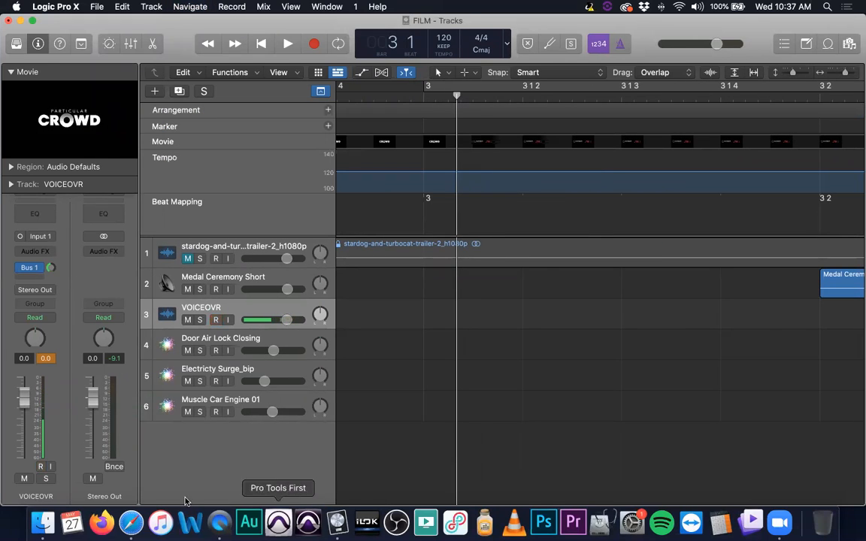
- Switch to Safari and watch the marker section of the Complete Film Score Project Workflow video full screen from 4:31
click(130, 521)
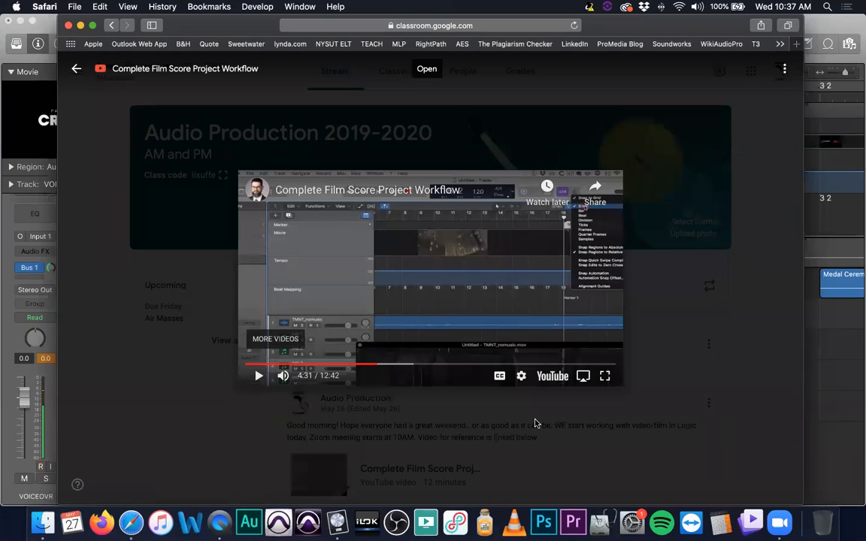
click(604, 375)
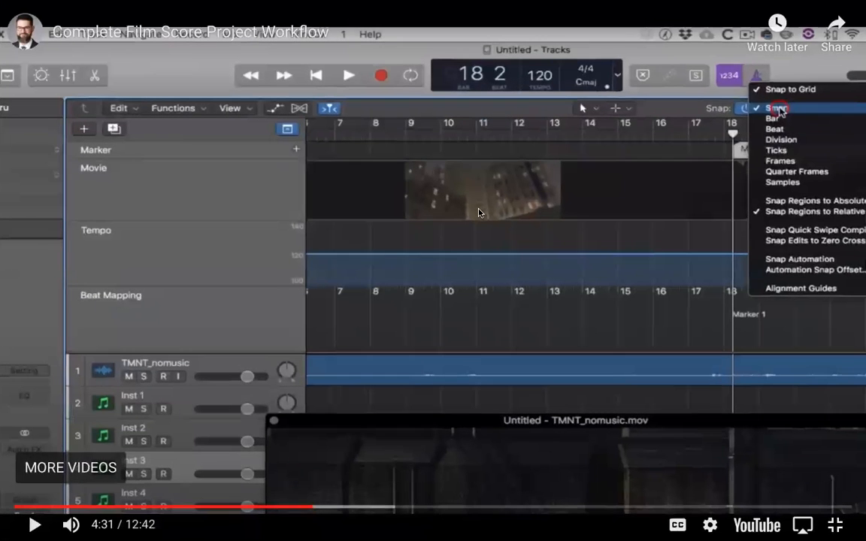
click(478, 213)
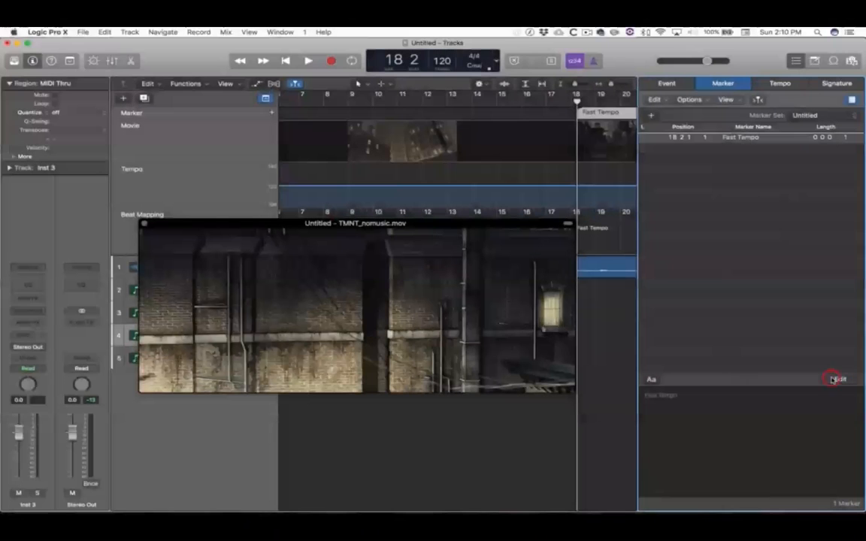
click(746, 137)
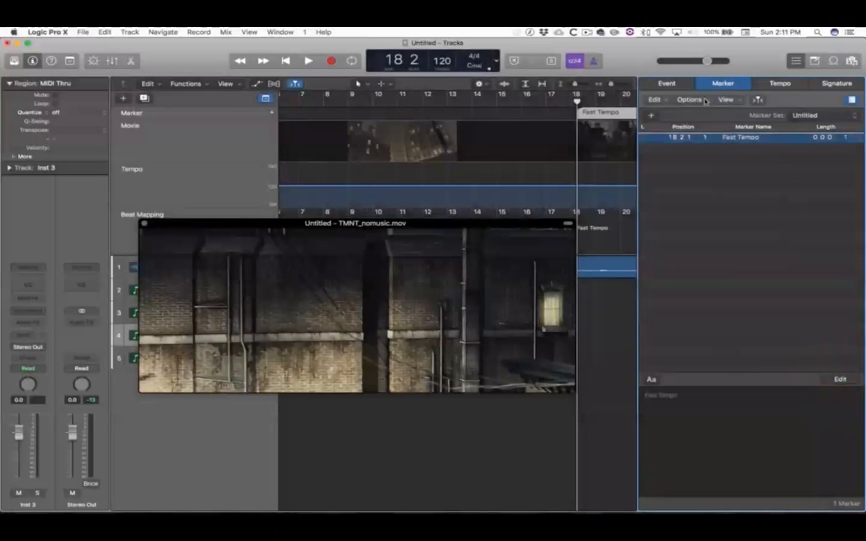
click(689, 100)
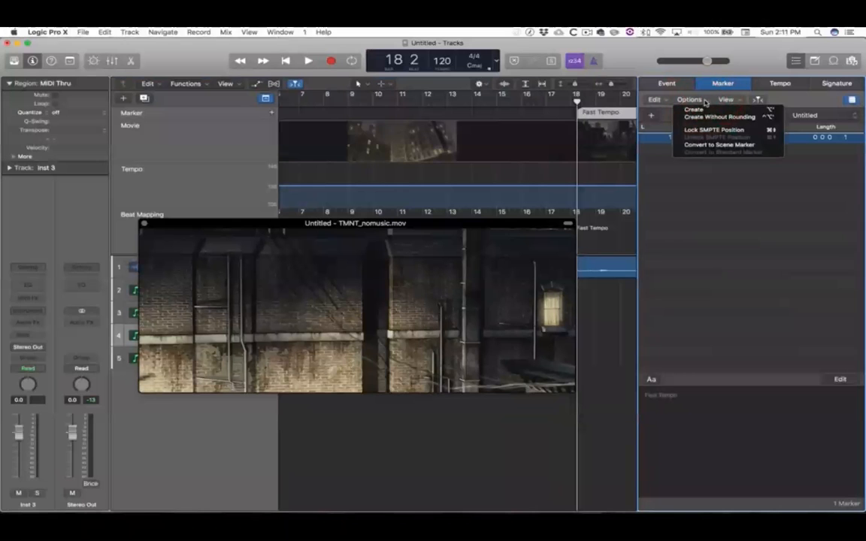
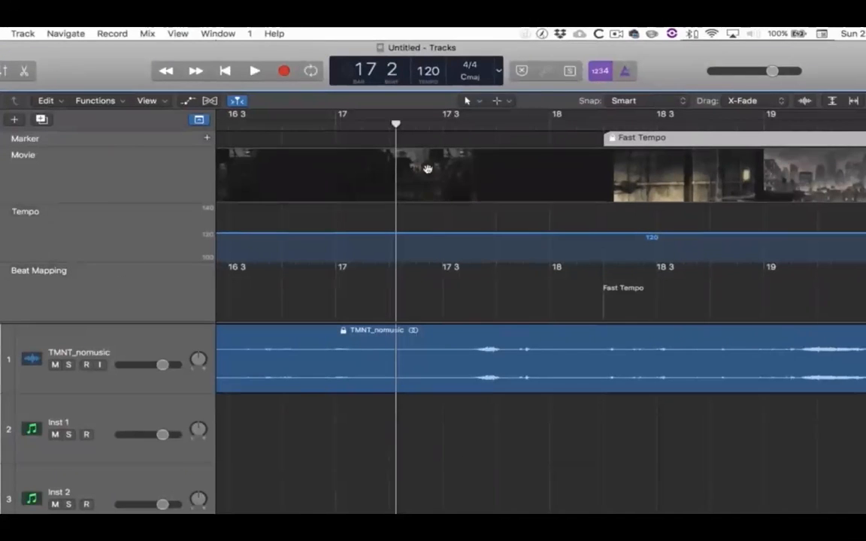
click(570, 140)
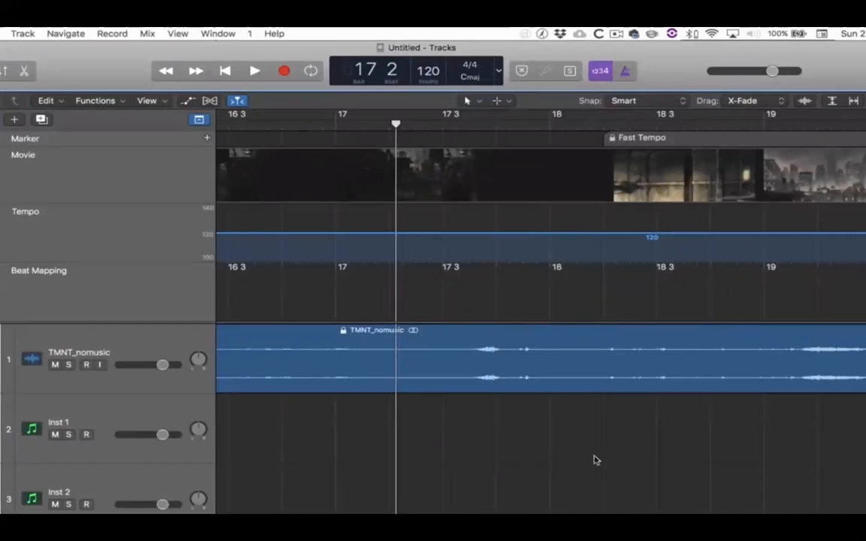
click(605, 292)
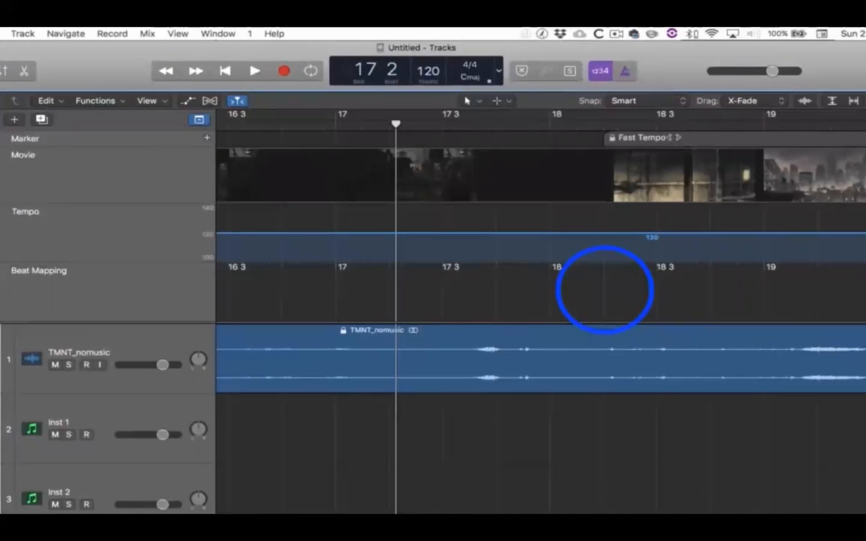
click(667, 136)
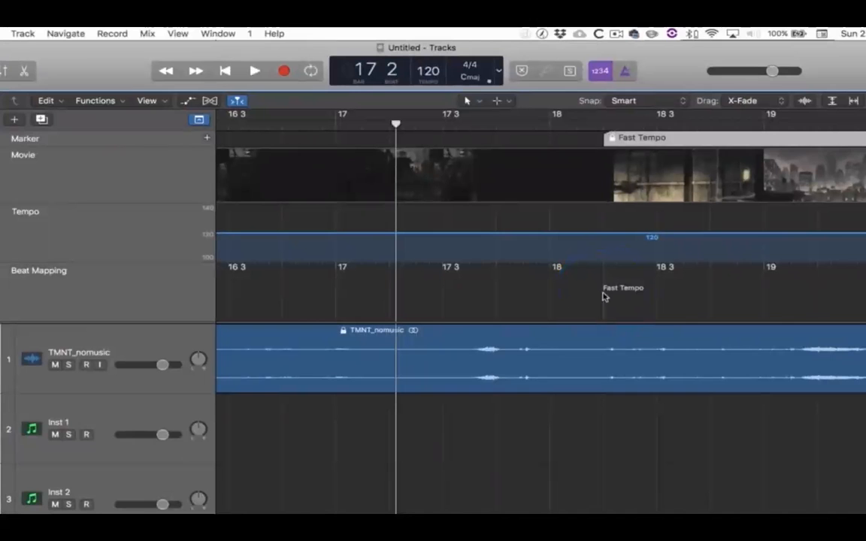
key(space)
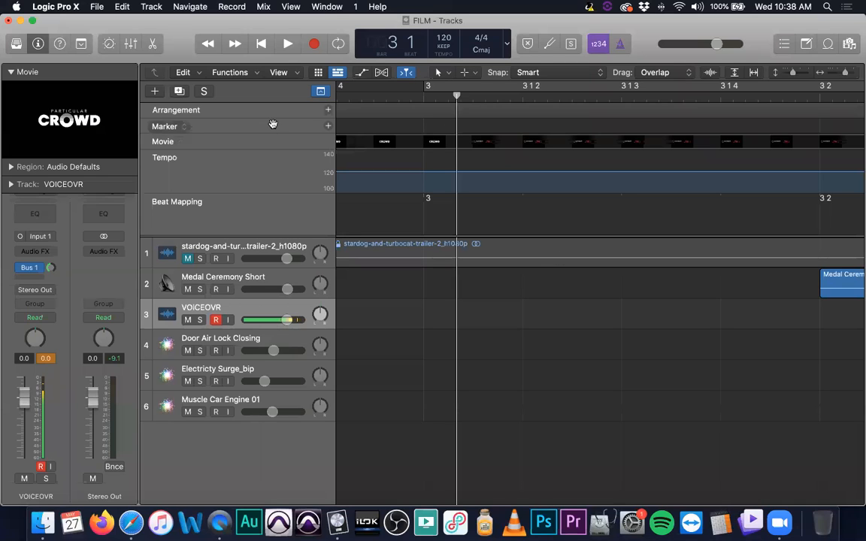
- In Logic Pro X, create a marker at the playhead near 3 1 1 81 and place the playhead around 3 1 1 41
click(328, 127)
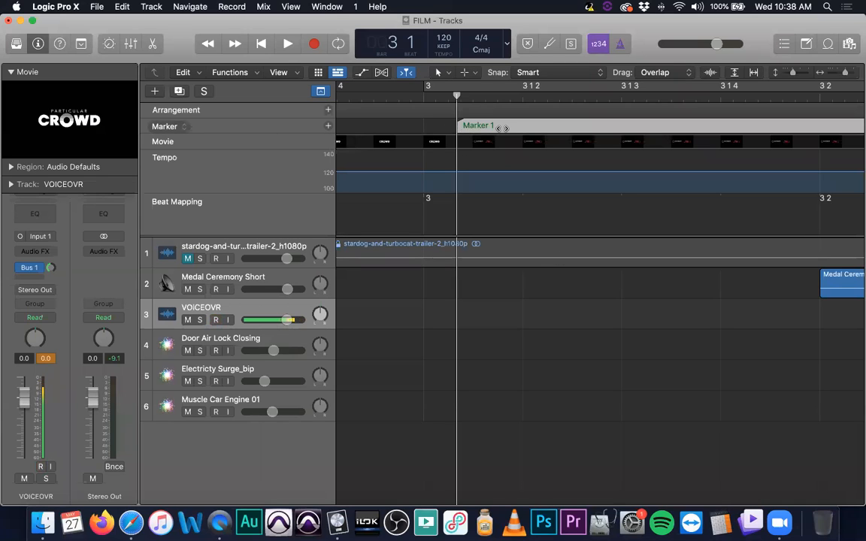
click(439, 96)
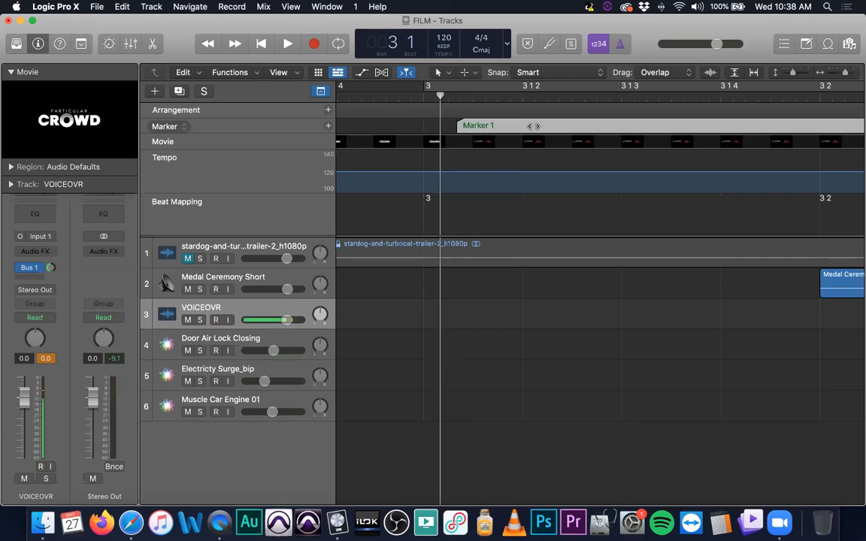
key(super+Right)
key(super+Right)
key(super+Right)
key(super+Right)
key(super+Down)
key(super+Down)
key(super+Down)
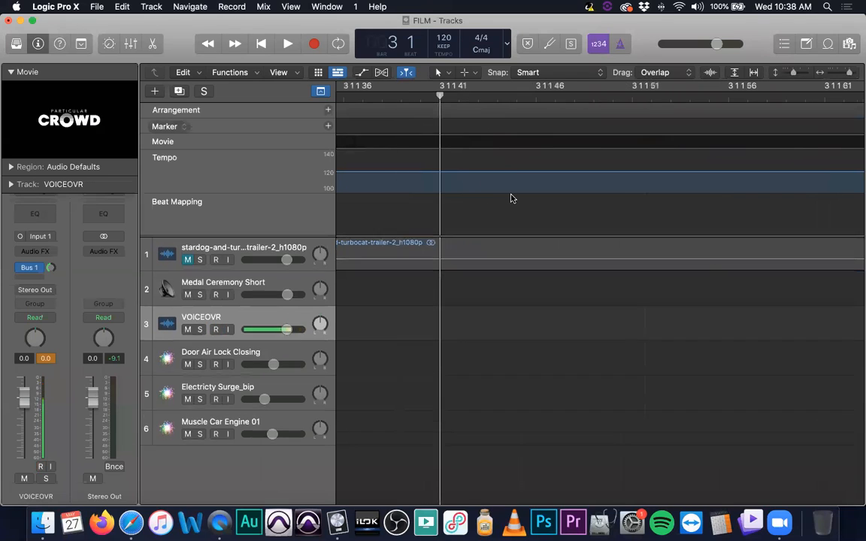
- Move the marker earlier, to just after 3 1 1 41
scroll(544, 197, left, 5)
key(super+Left)
key(super+Left)
key(super+Left)
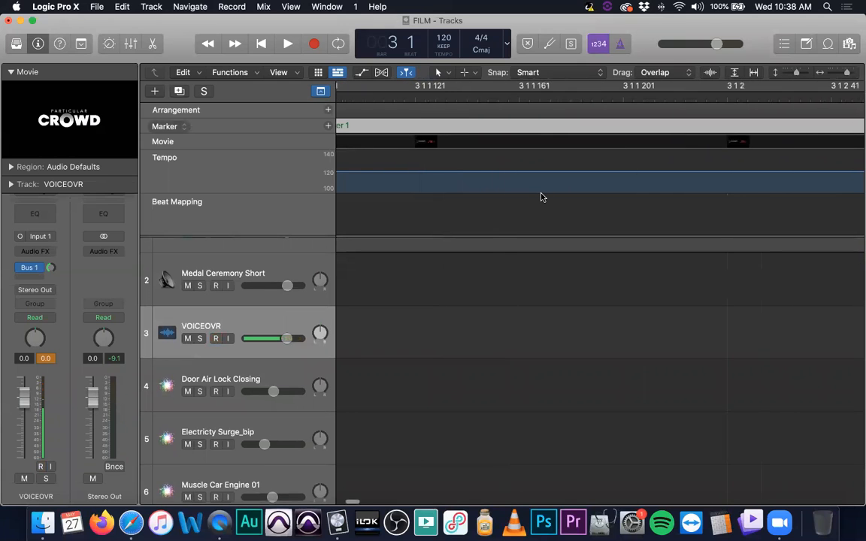
key(super+Up)
key(super+Up)
scroll(520, 192, left, 6)
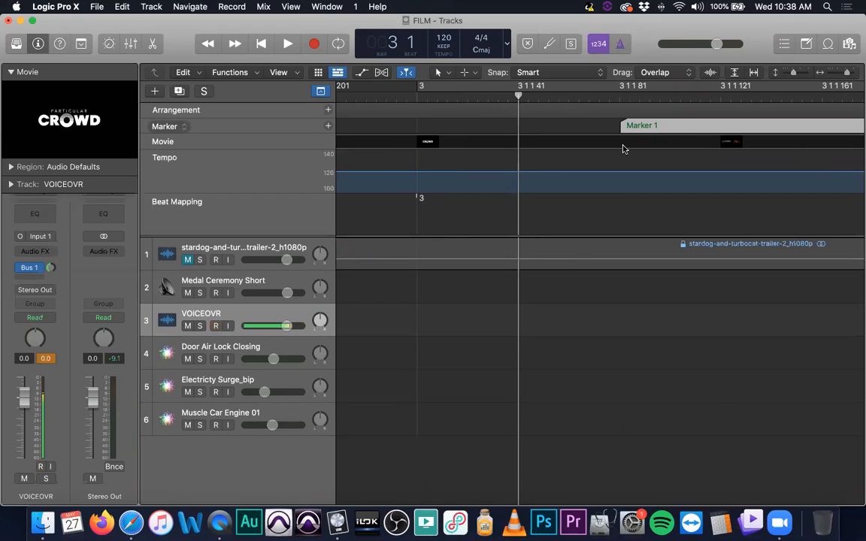
drag(617, 125, 563, 130)
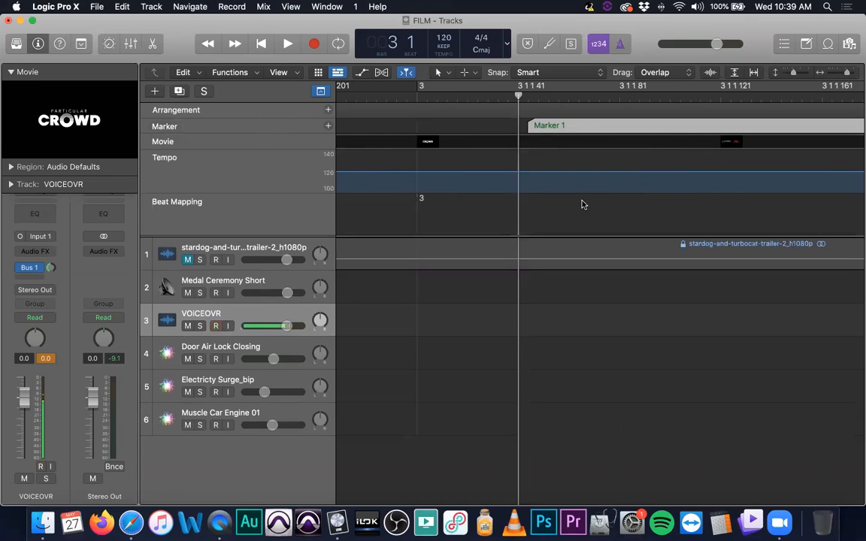
click(187, 260)
click(187, 260)
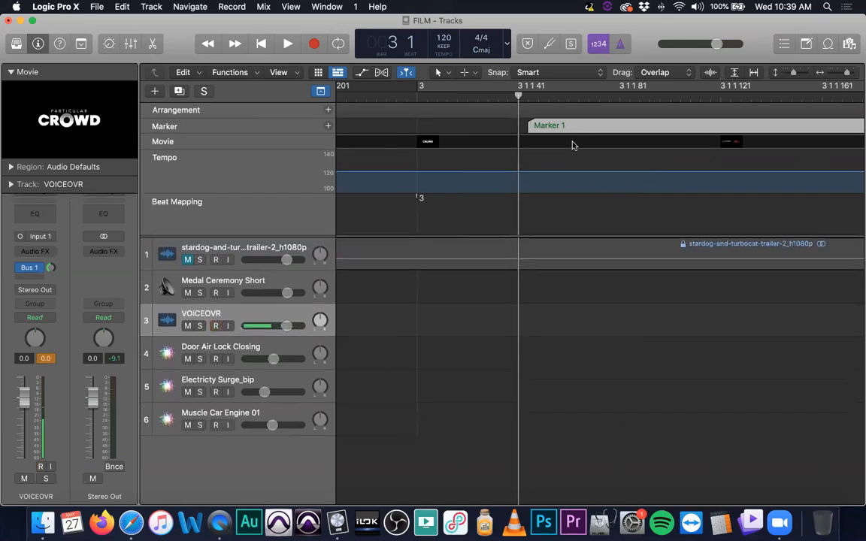
- Replace the marker with one created without rounding, at a playhead position about midway between bar 3 and 3 1 1 41
drag(577, 127, 466, 135)
drag(430, 97, 474, 100)
click(190, 7)
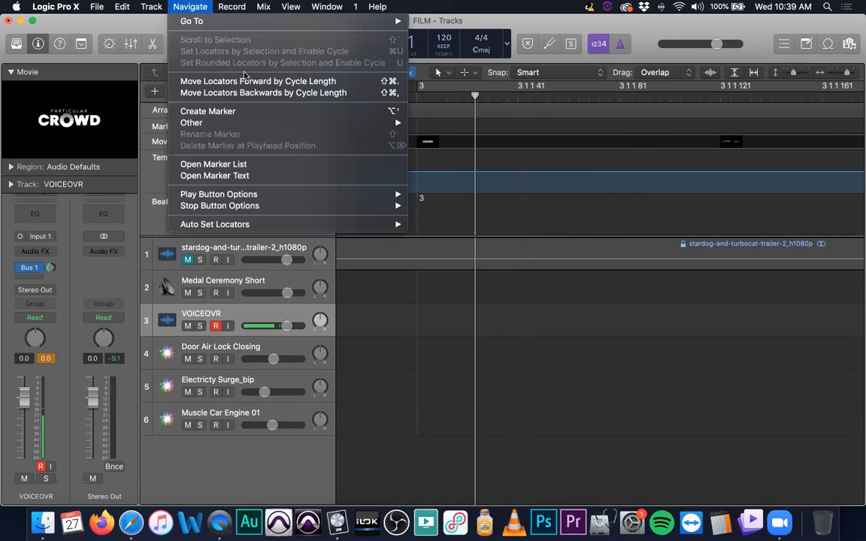
mouse_move(305, 127)
click(470, 133)
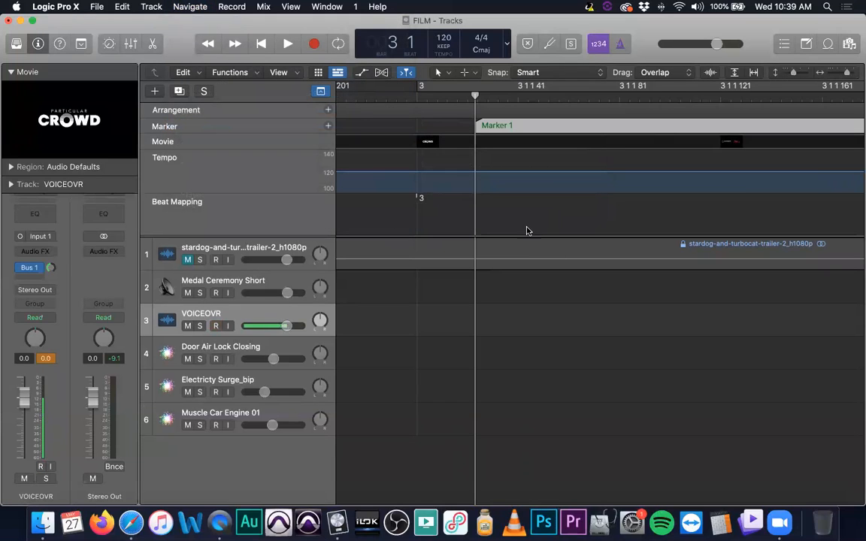
- Reorder the global tracks so Movie sits directly above Beat Mapping and enlarge them, with the playhead placed between bar 3 and Marker 1
mouse_move(184, 139)
mouse_down()
mouse_move(228, 193)
mouse_move(251, 205)
mouse_up()
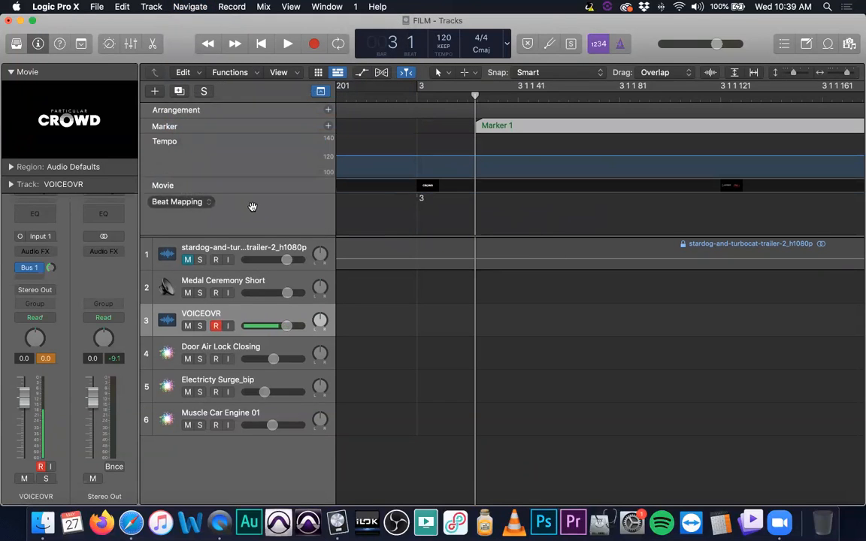
scroll(552, 232, left, 2)
drag(526, 95, 499, 96)
drag(518, 236, 526, 235)
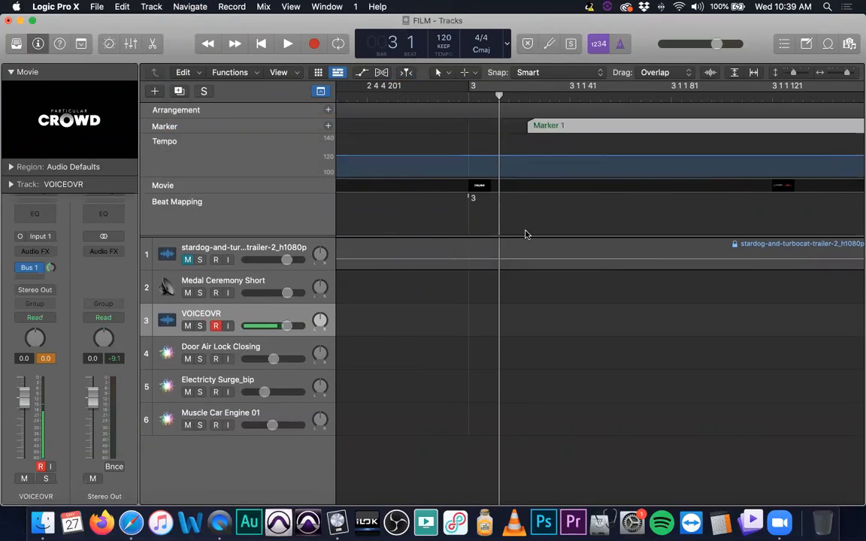
drag(522, 235, 528, 372)
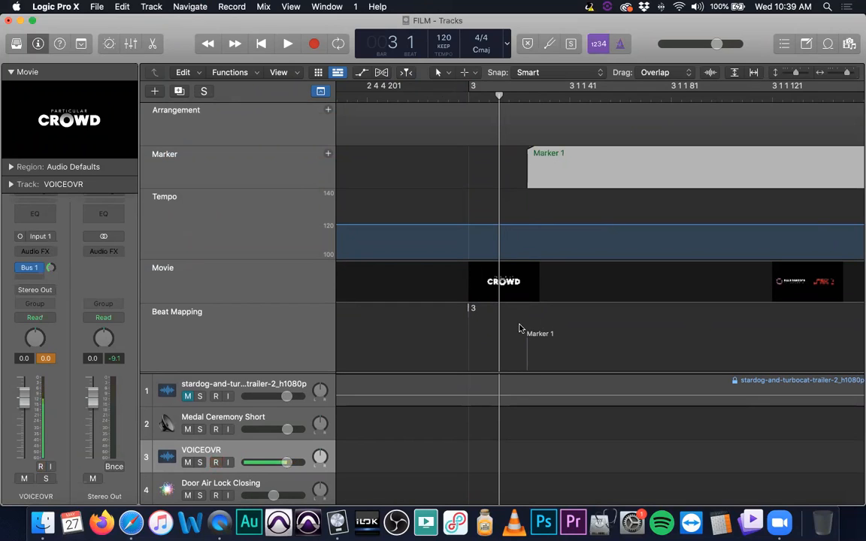
- Try beat-mapping bar 3 to Marker 1 at 3 1 1 24 twice, undoing each attempt
drag(472, 308, 536, 344)
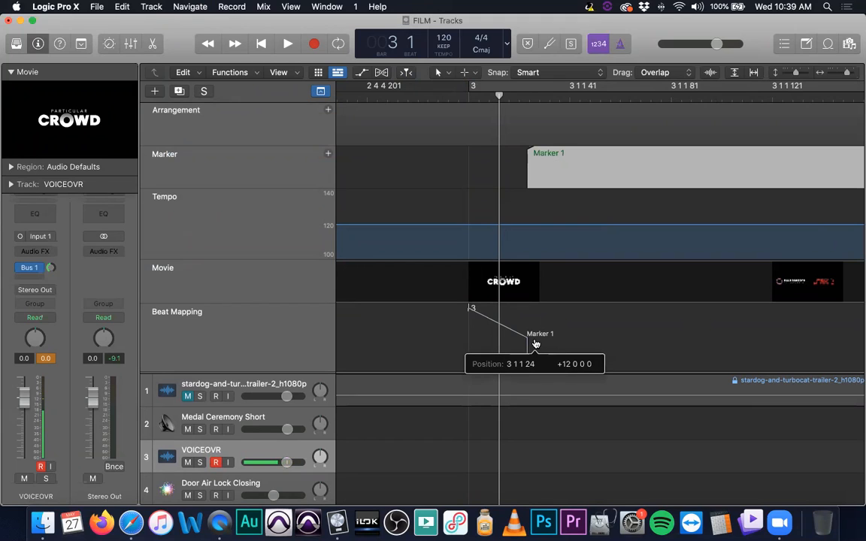
drag(536, 343, 533, 342)
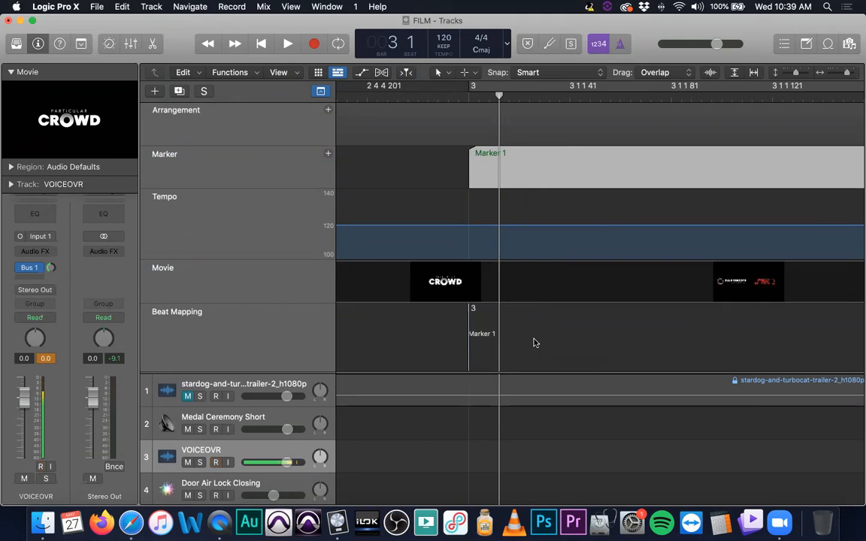
key(super+z)
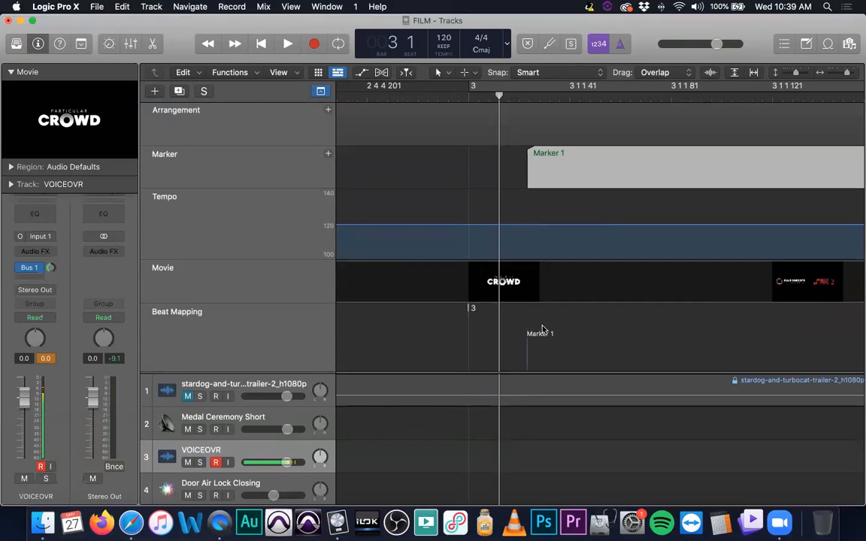
drag(470, 312, 532, 338)
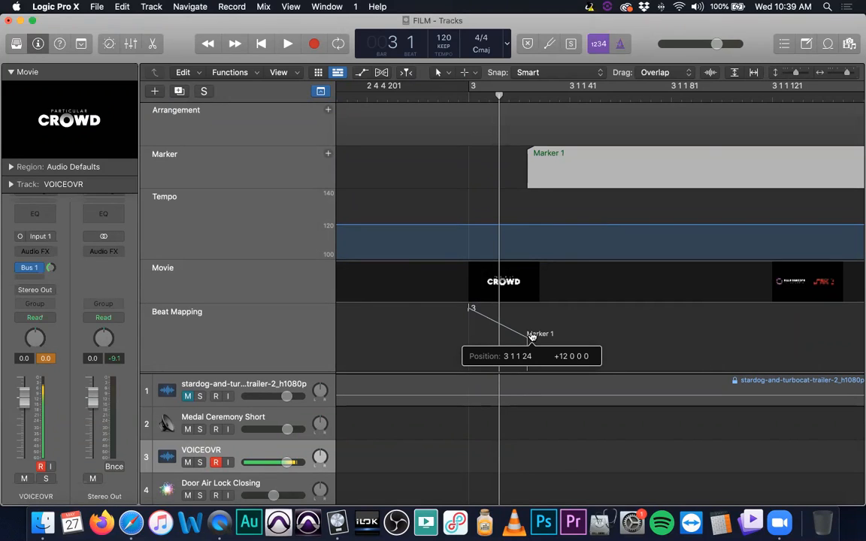
drag(531, 337, 532, 337)
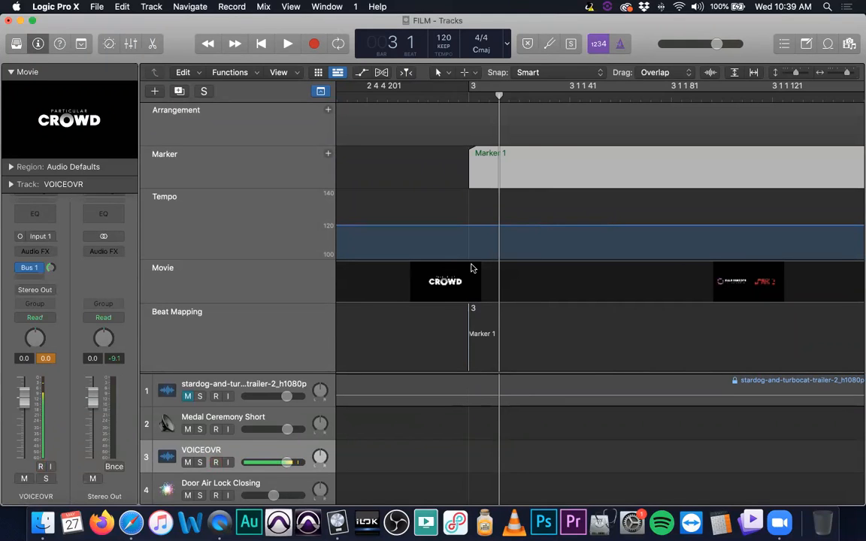
key(super+z)
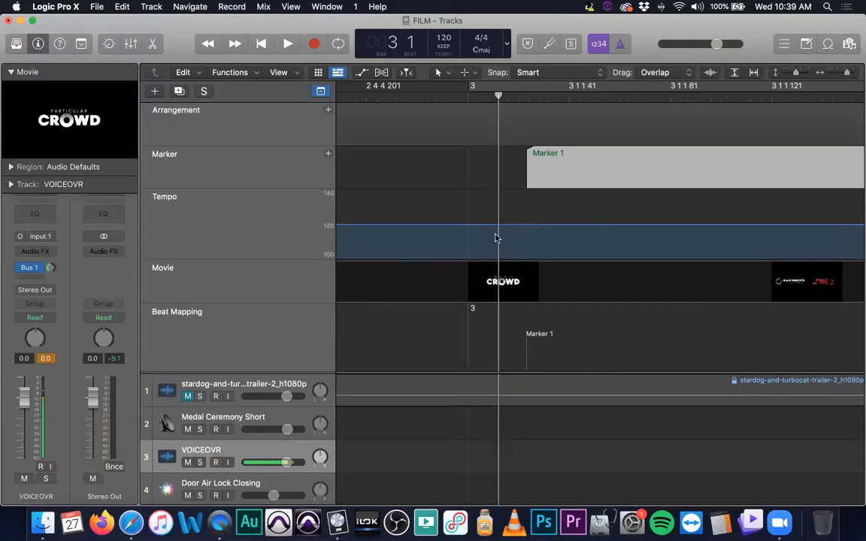
- Examine the tempo curve and marker placement from the project's start through bar 9
scroll(527, 226, down, 10)
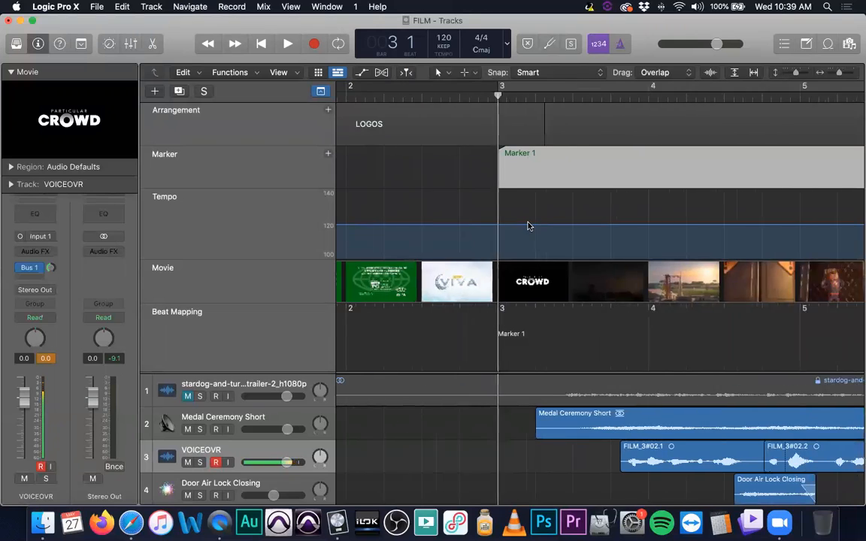
scroll(528, 226, down, 5)
scroll(443, 222, up, 2)
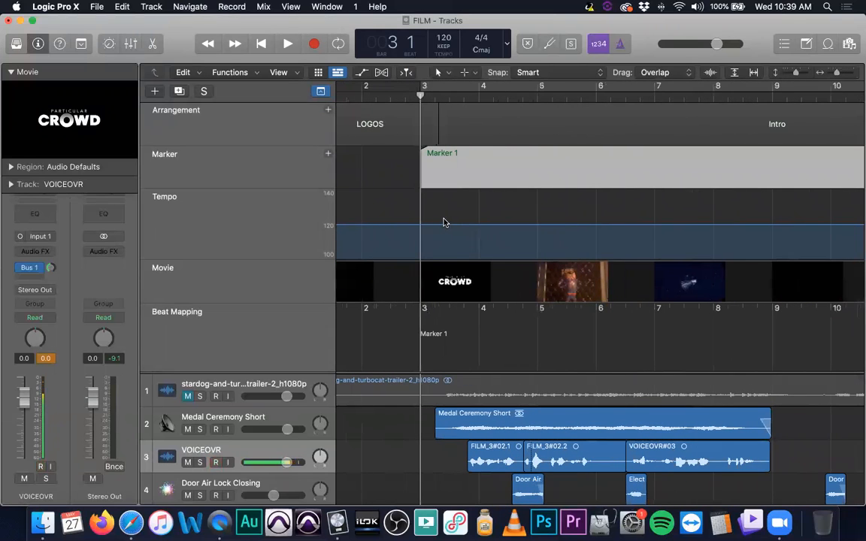
scroll(444, 222, left, 3)
scroll(390, 206, down, 1)
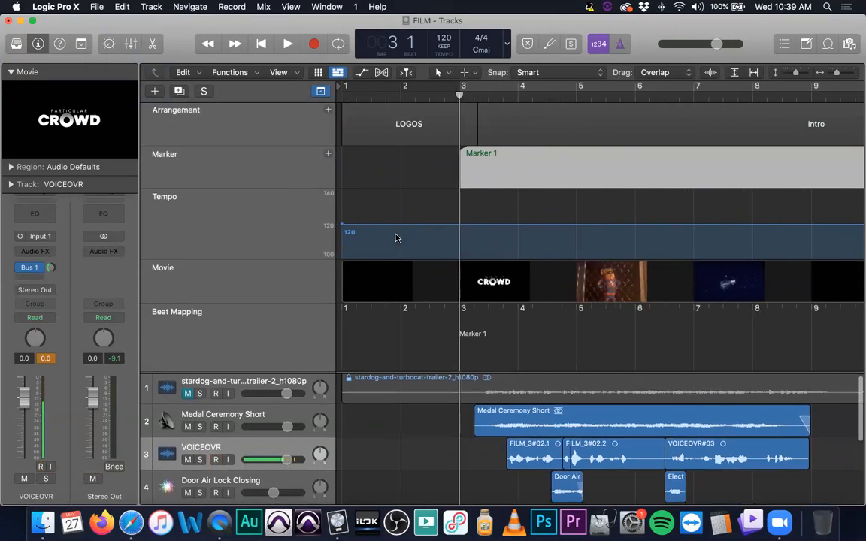
scroll(380, 241, down, 1)
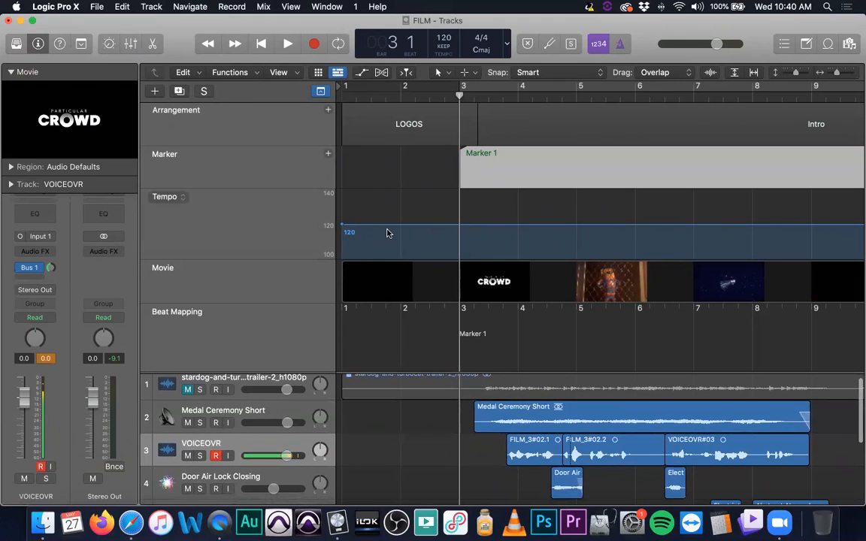
scroll(392, 239, down, 1)
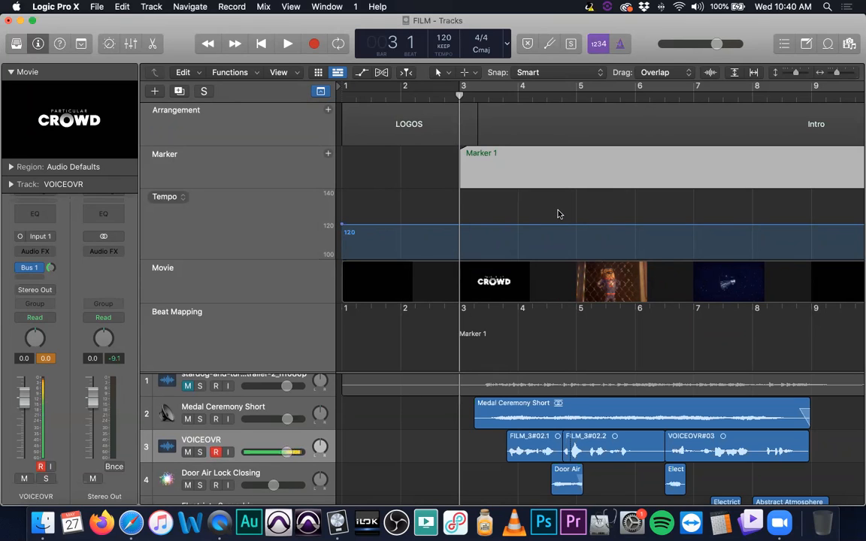
- Switch to Safari, watch the beat mapping section of Complete Film Score Project Workflow full screen from 6:00, and return to Logic Pro X
key(super+Tab)
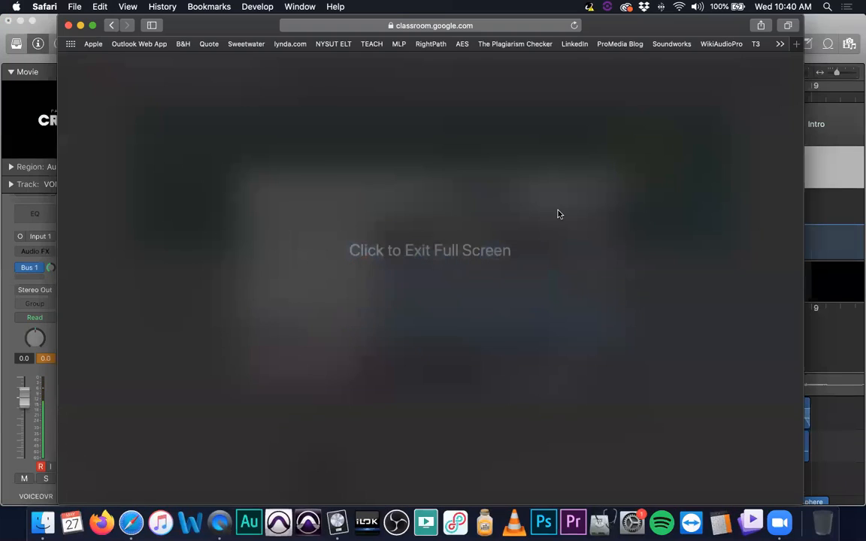
click(466, 248)
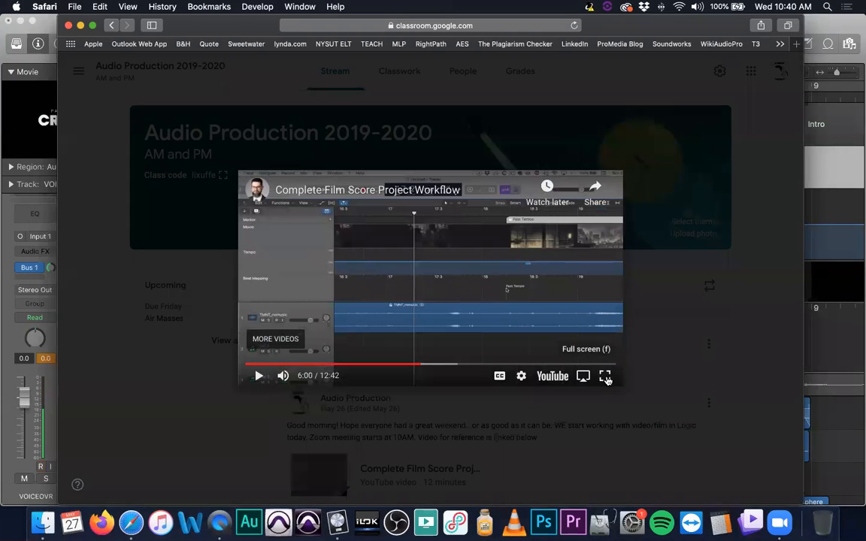
click(603, 376)
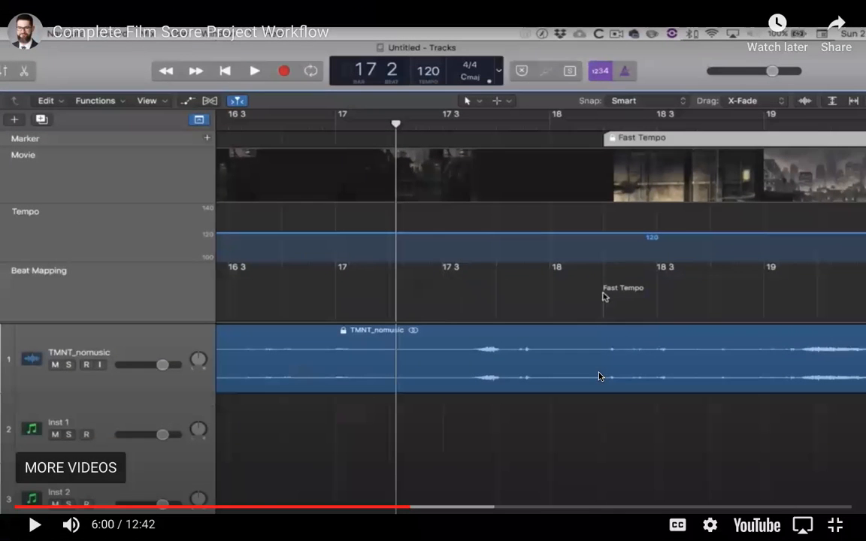
key(space)
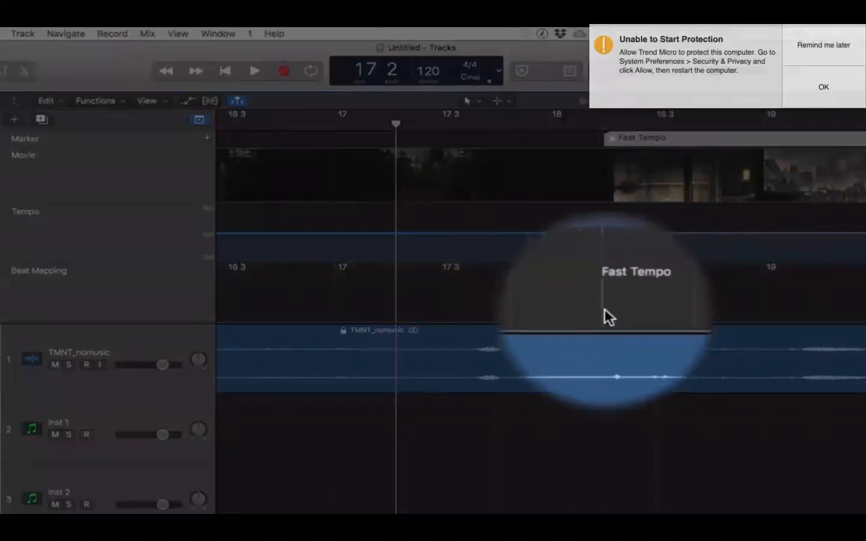
click(823, 45)
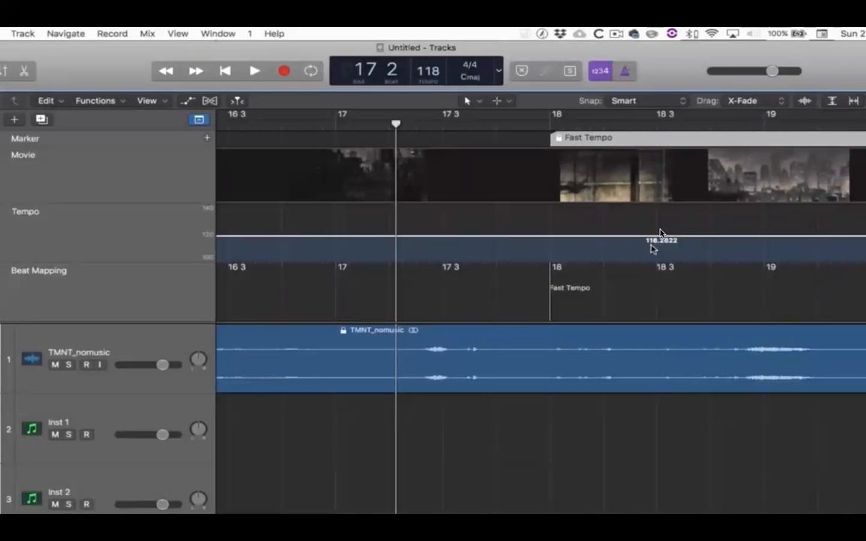
click(664, 248)
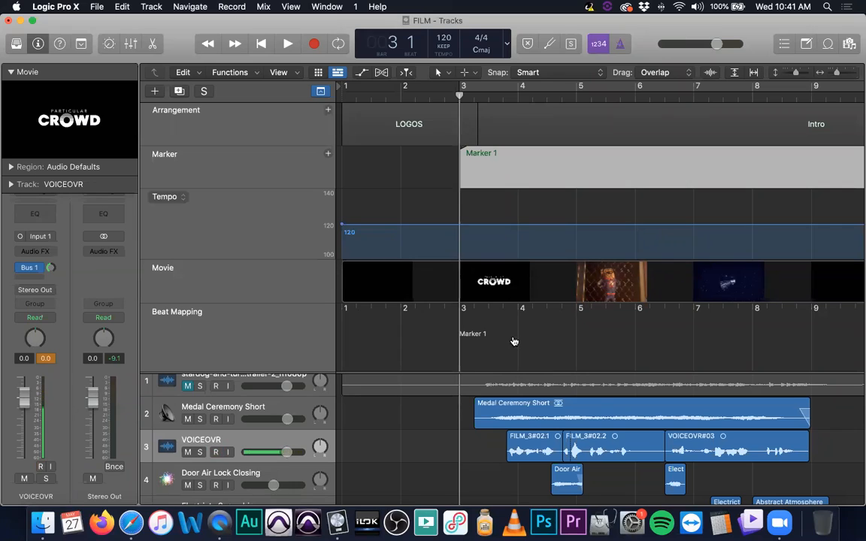
- Try beat-mapping the beat just after bar 3 to Marker 1, and undo both the mapping and the marker's creation
drag(473, 308, 509, 333)
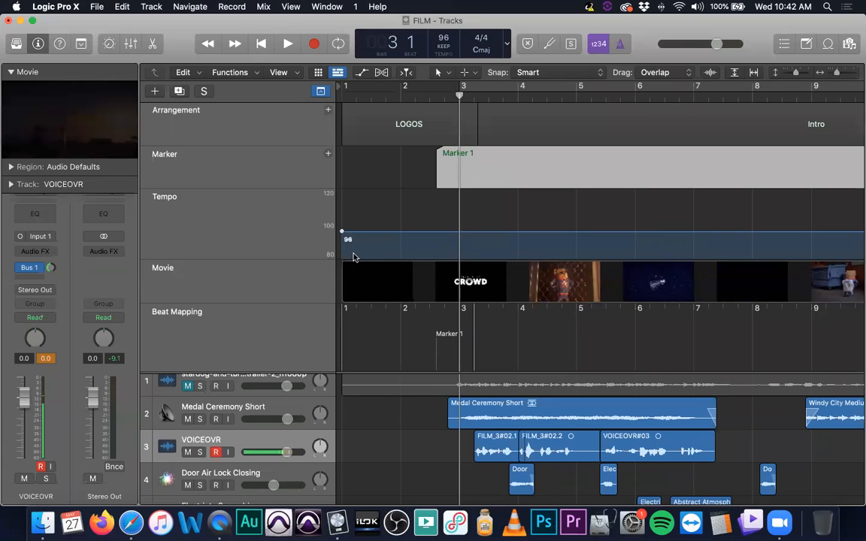
key(super+z)
key(super+z)
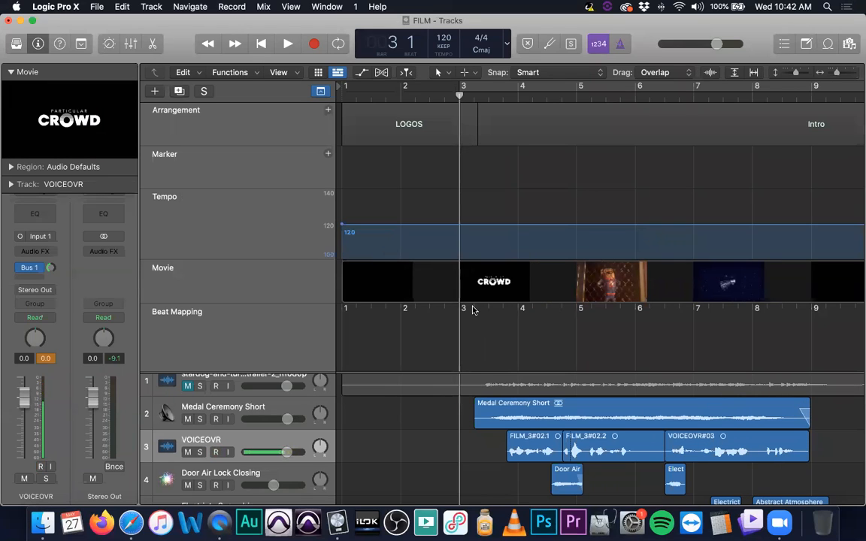
- Create a marker shortly after bar 3 at the Kaleidoscope logo, and beat-map bar 3 to it with the playhead back at bar 3
click(470, 92)
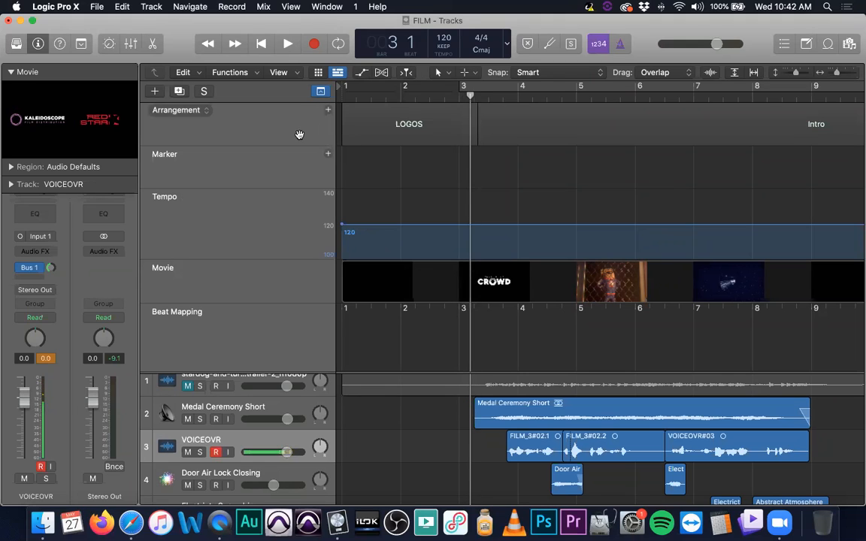
click(328, 154)
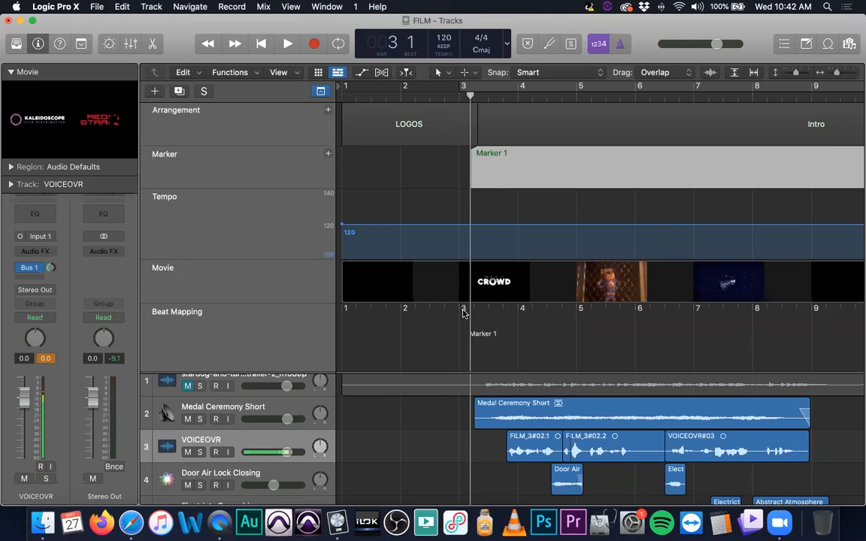
click(458, 93)
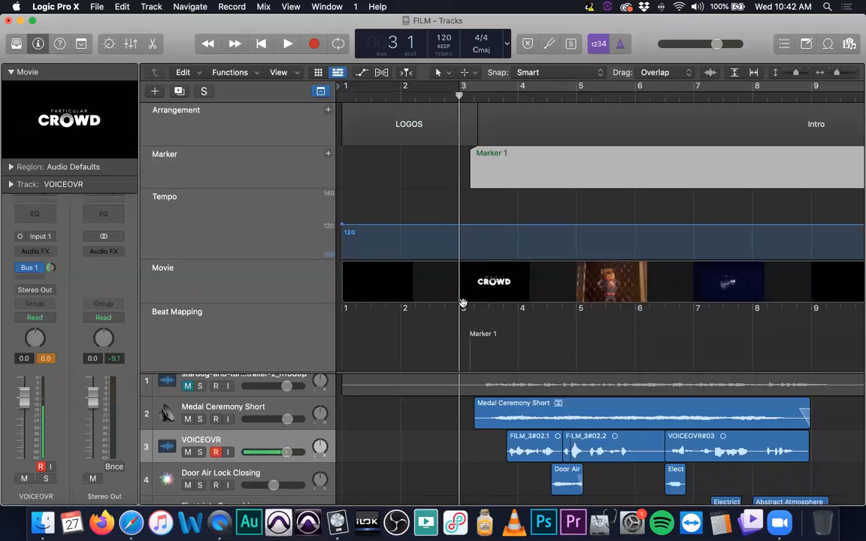
mouse_move(459, 306)
mouse_down()
mouse_move(467, 324)
mouse_move(455, 321)
mouse_move(491, 321)
mouse_move(537, 340)
mouse_up()
- Inspect the mapped marker and the tempo value at the project's start, and undo the beat mapping and the marker's creation
key(super+Up)
key(super+Up)
key(super+Right)
key(super+Right)
key(super+Right)
key(super+Right)
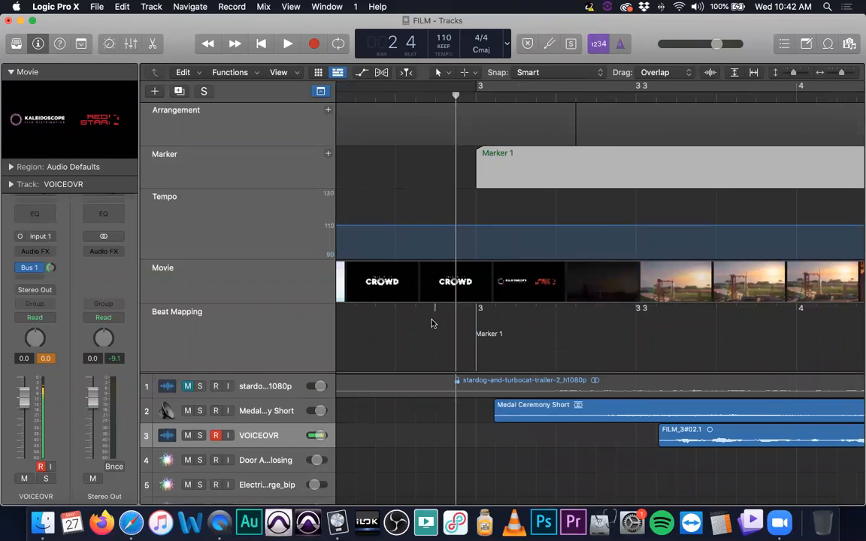
key(super+Left)
key(super+Left)
key(super+Left)
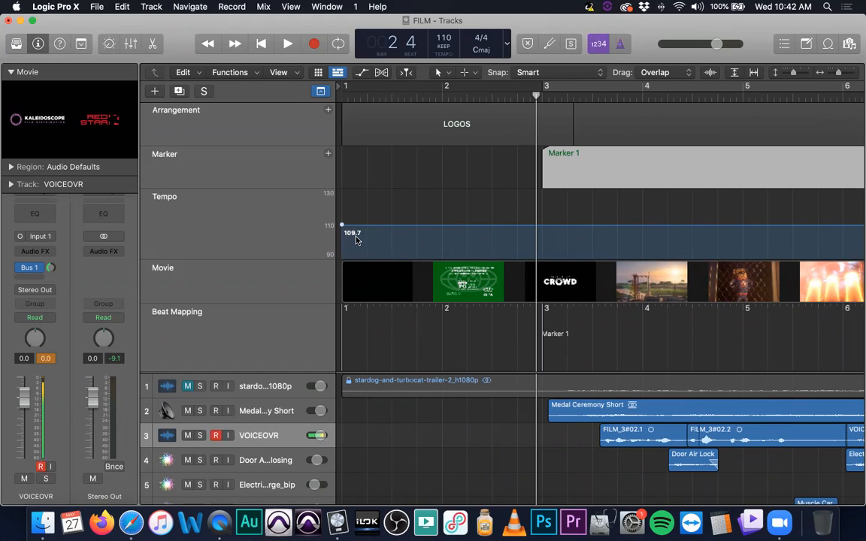
key(super+z)
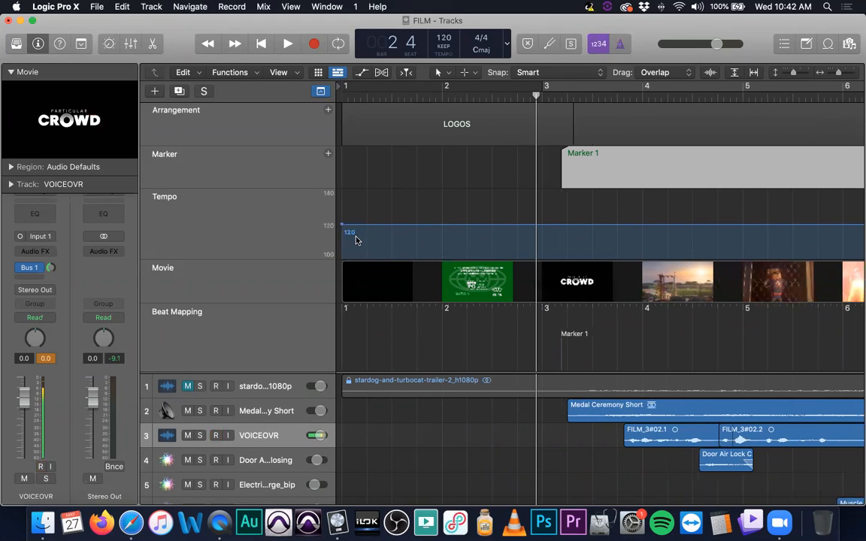
key(super+z)
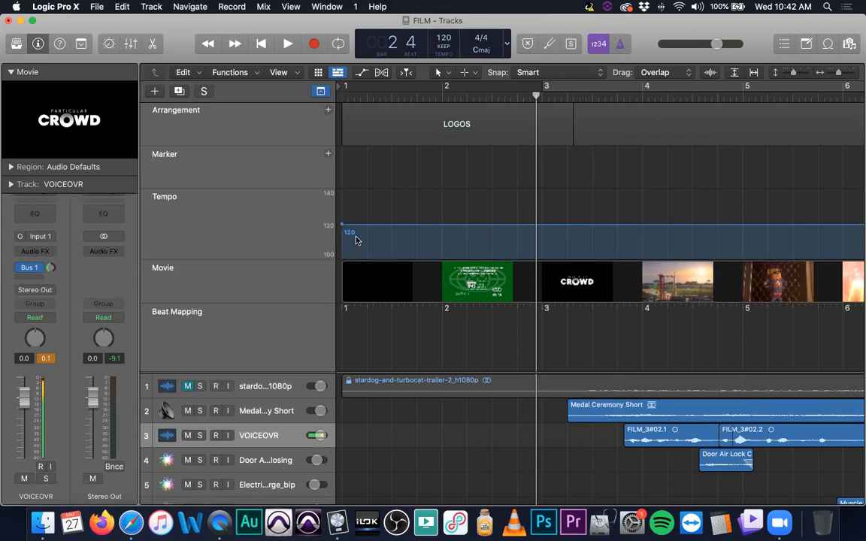
- Create a marker at the playhead just before bar 3 and move it earlier to 2 3 1 1, where the VIVA logo appears
click(328, 153)
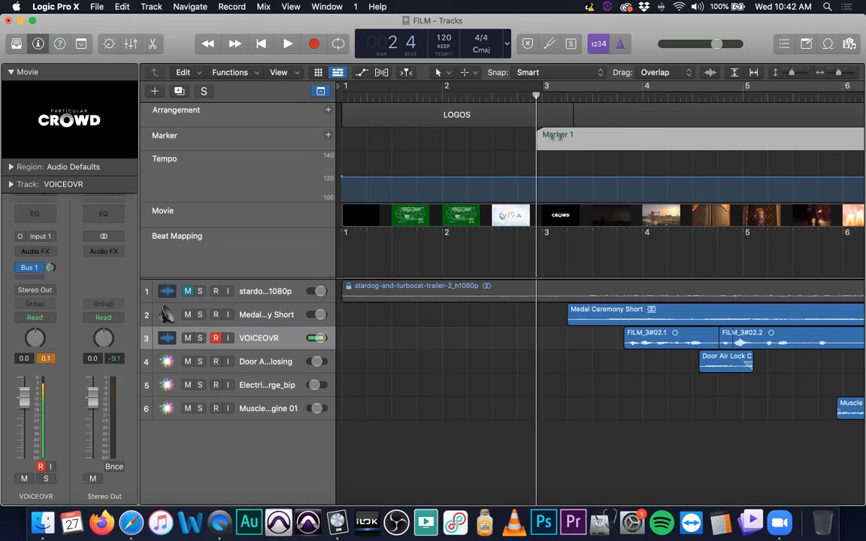
mouse_move(562, 143)
mouse_down()
mouse_move(594, 142)
mouse_move(512, 139)
mouse_up()
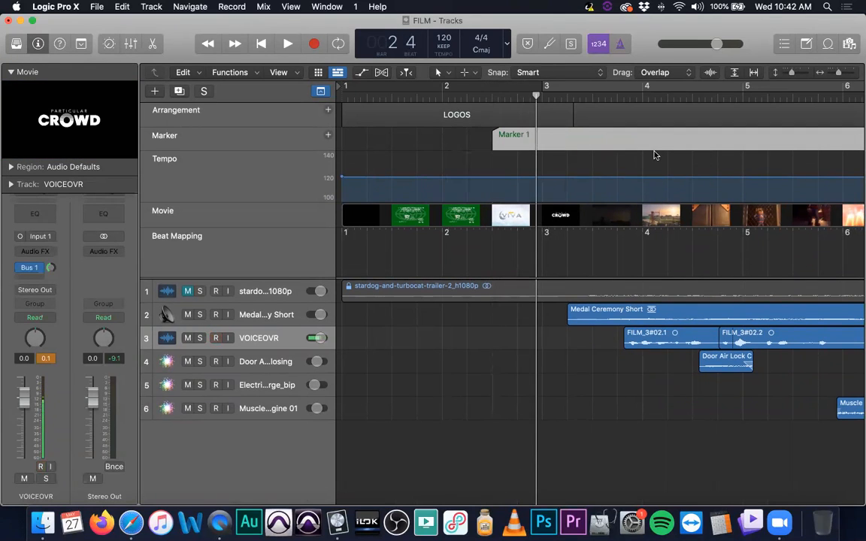
- Rename Marker 1 as LOGOS in the marker list and close the list
key(alt+super+p)
click(782, 43)
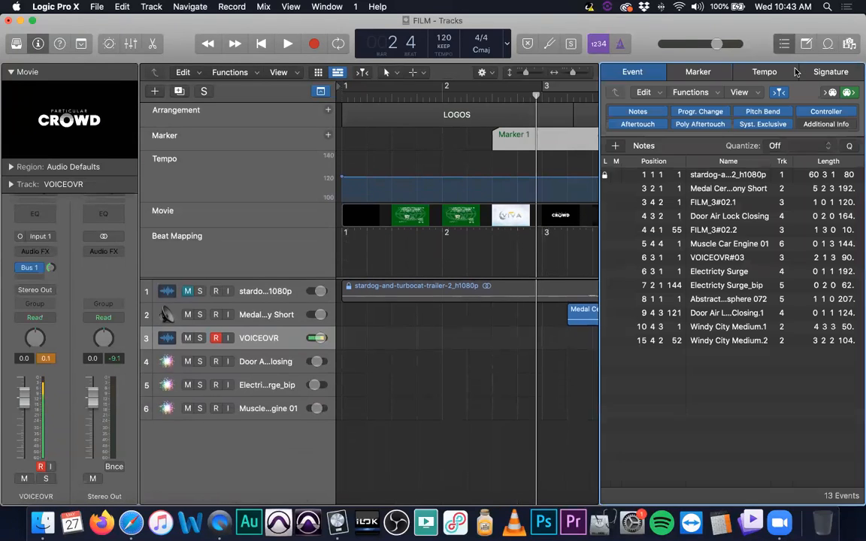
click(699, 72)
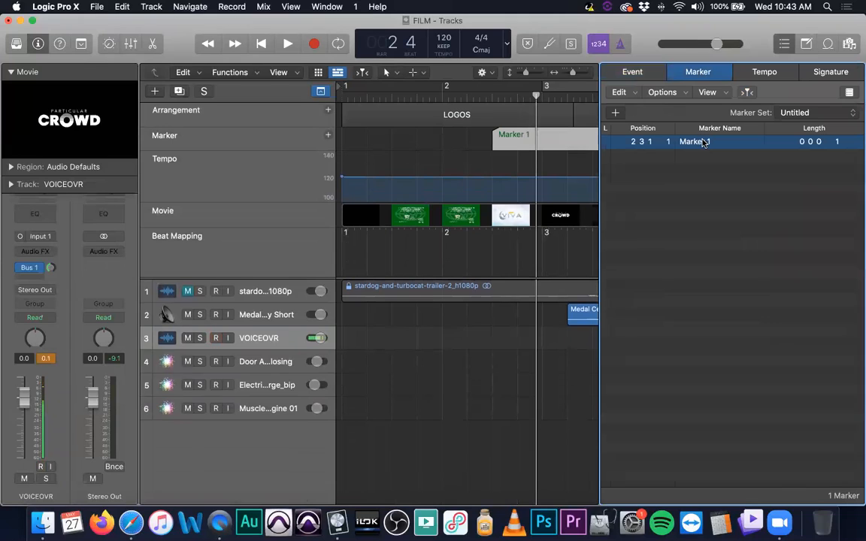
double_click(705, 142)
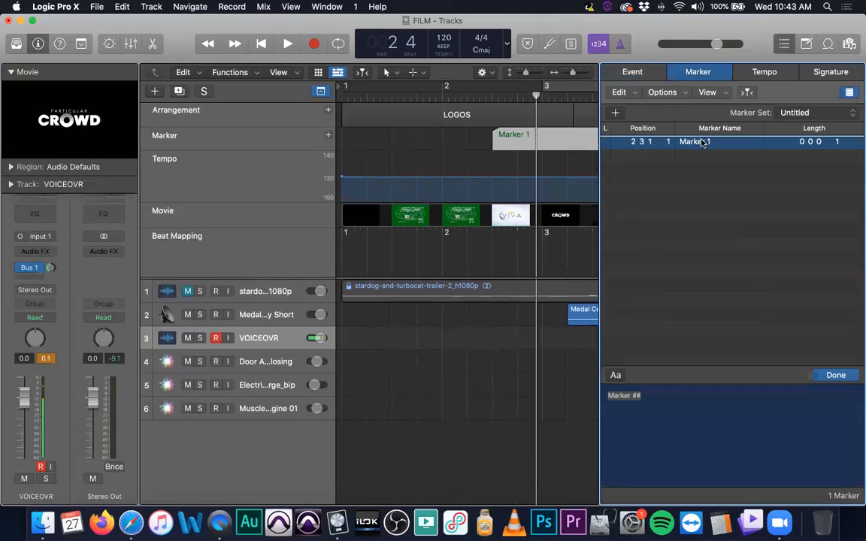
click(688, 408)
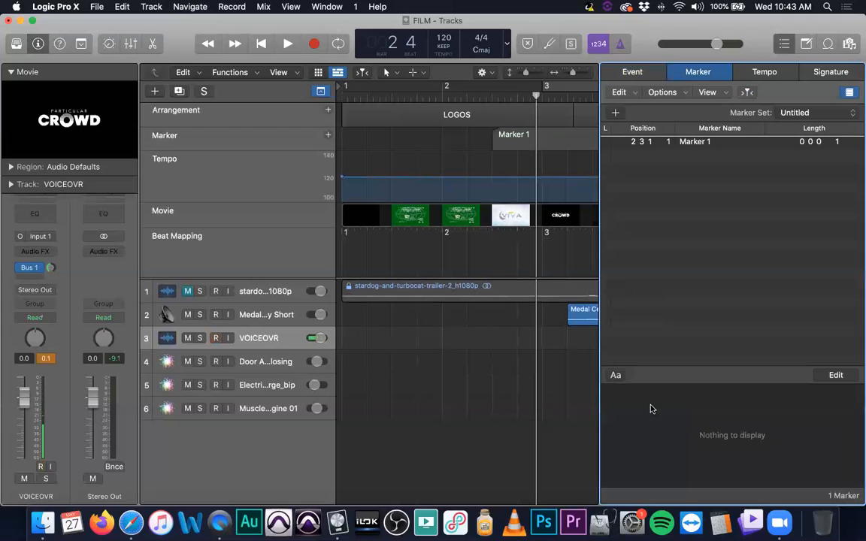
click(711, 142)
double_click(620, 396)
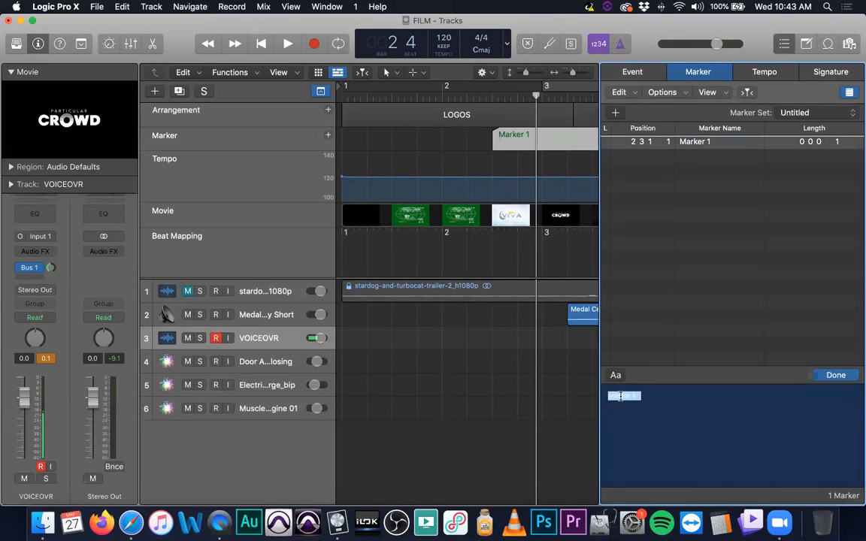
text(LOGOS)
click(837, 376)
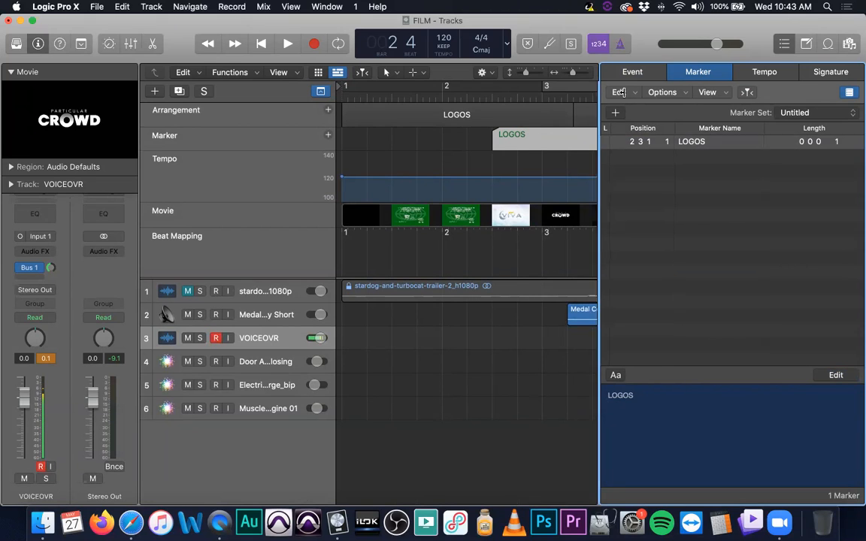
key(d)
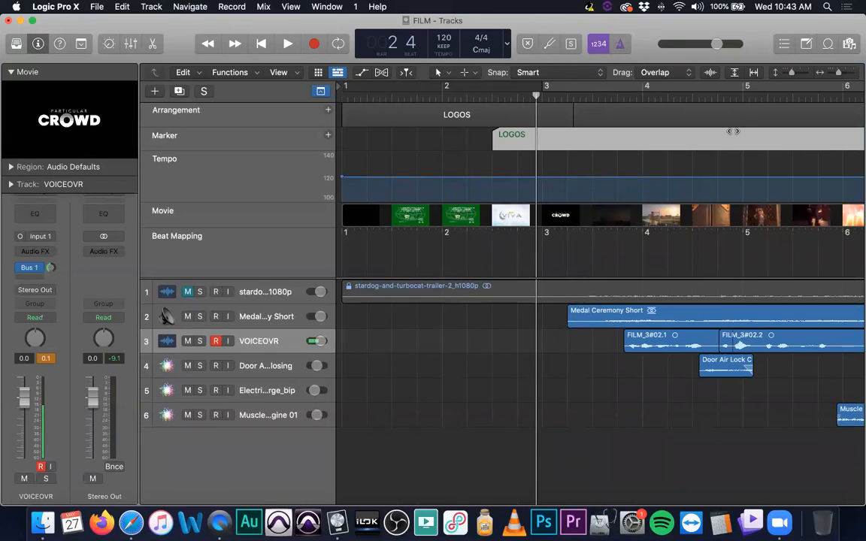
- Create a marker around bar 23 in the marker track, and undo its creation
key(super+Left)
key(super+Left)
key(super+Left)
key(super+Left)
key(super+Left)
key(super+Left)
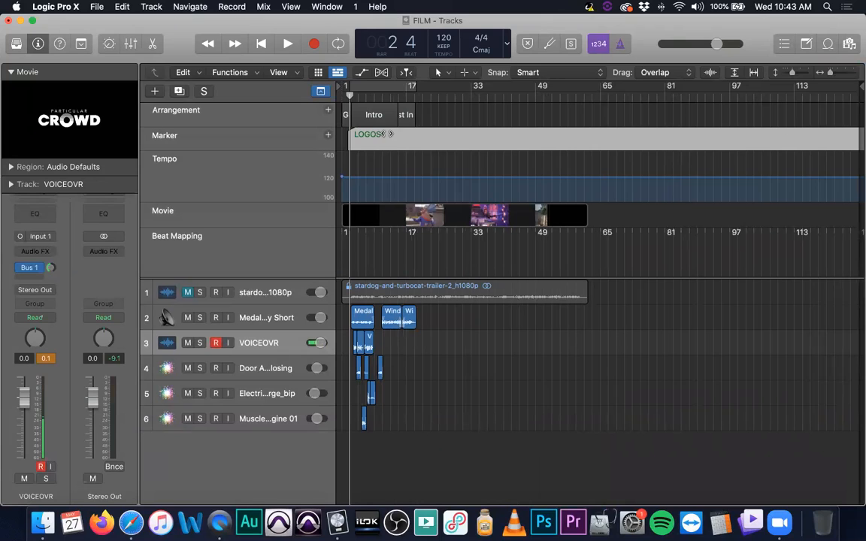
right_click(390, 139)
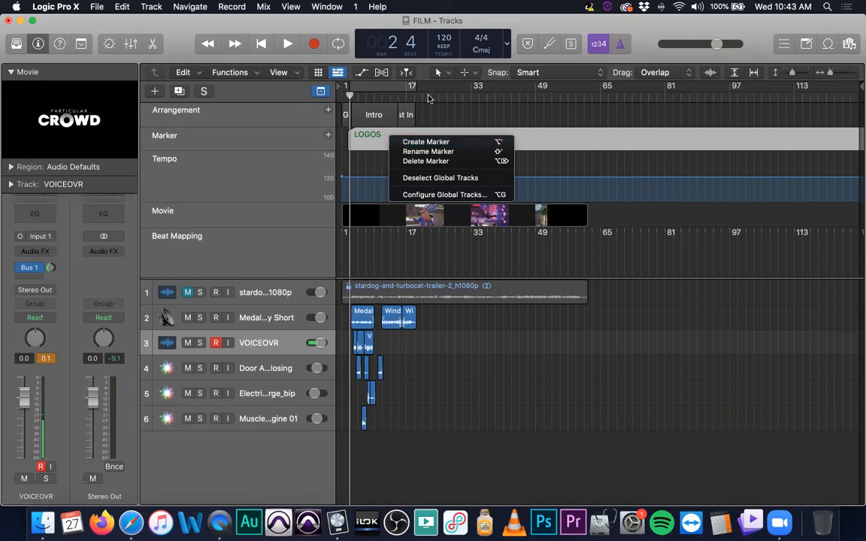
click(387, 90)
click(432, 95)
key(alt+apostrophe)
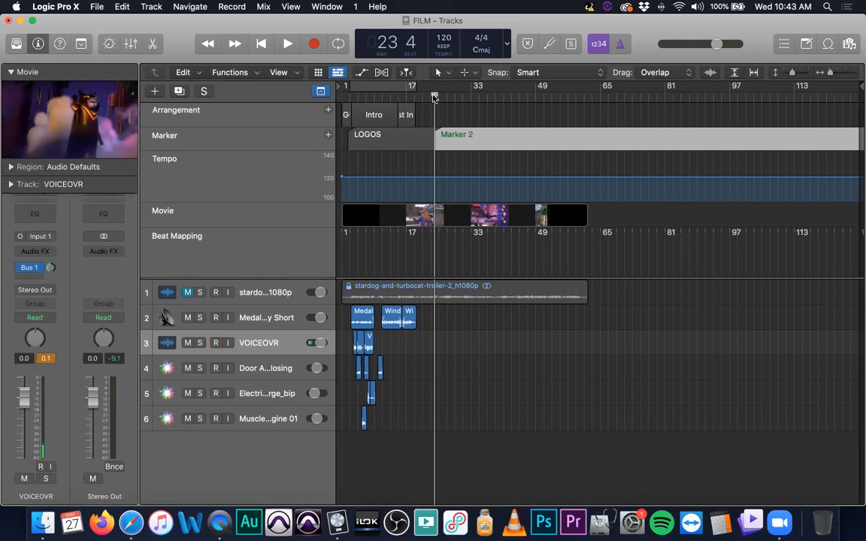
key(super+z)
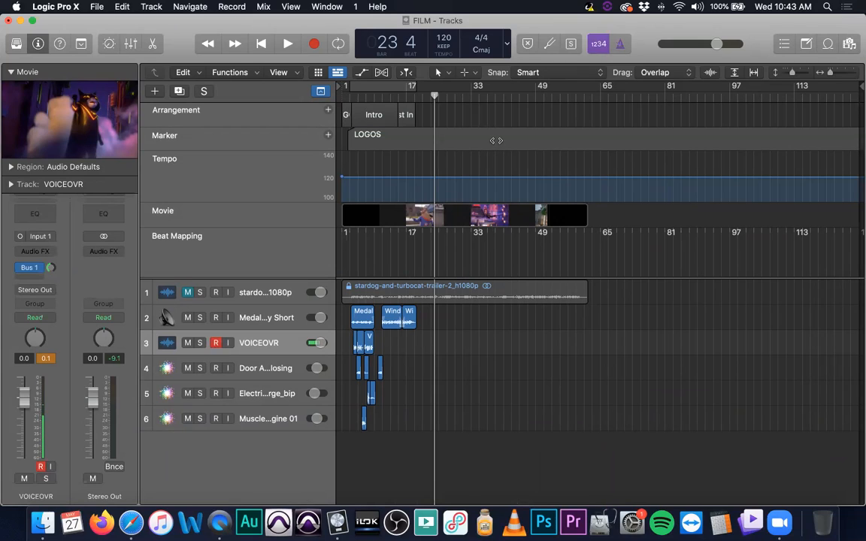
- Return the playhead to bar 3 and lock the SMPTE position of the LOGOS marker in the marker list
click(466, 139)
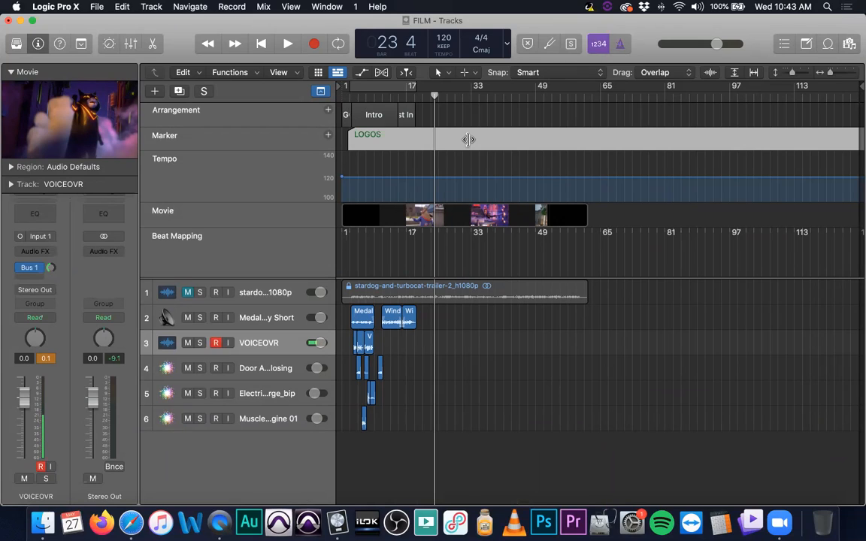
click(467, 139)
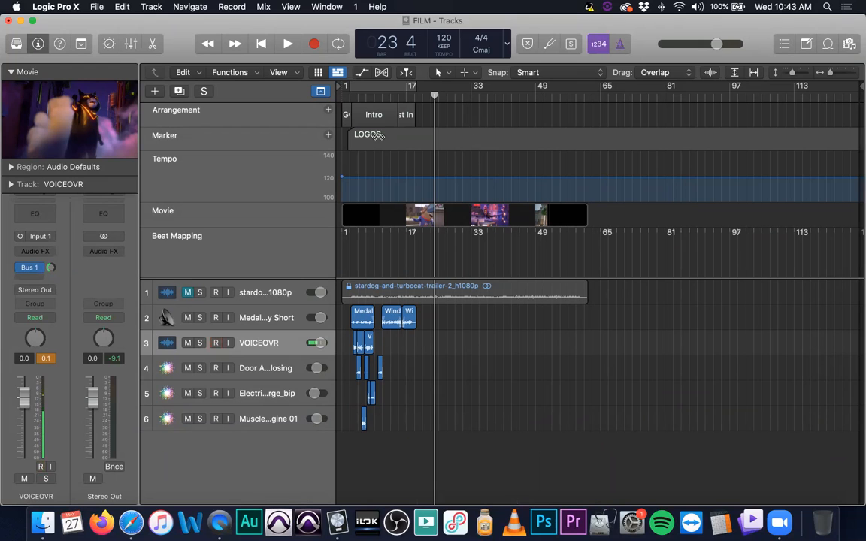
key(alt+comma)
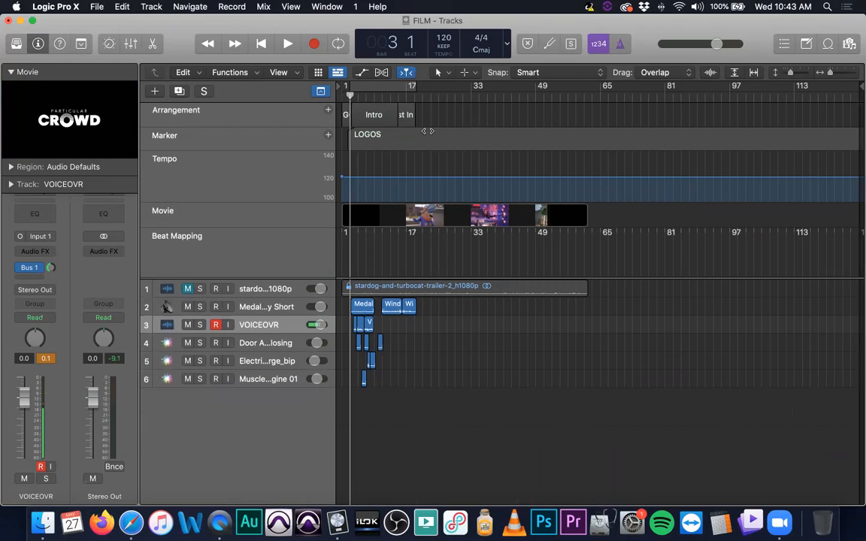
key(z)
scroll(426, 129, left, 5)
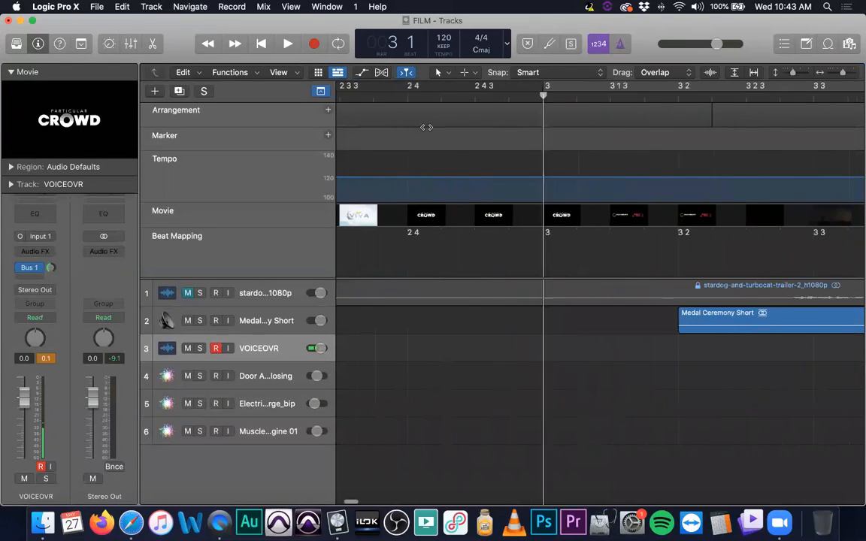
click(432, 137)
scroll(450, 144, down, 3)
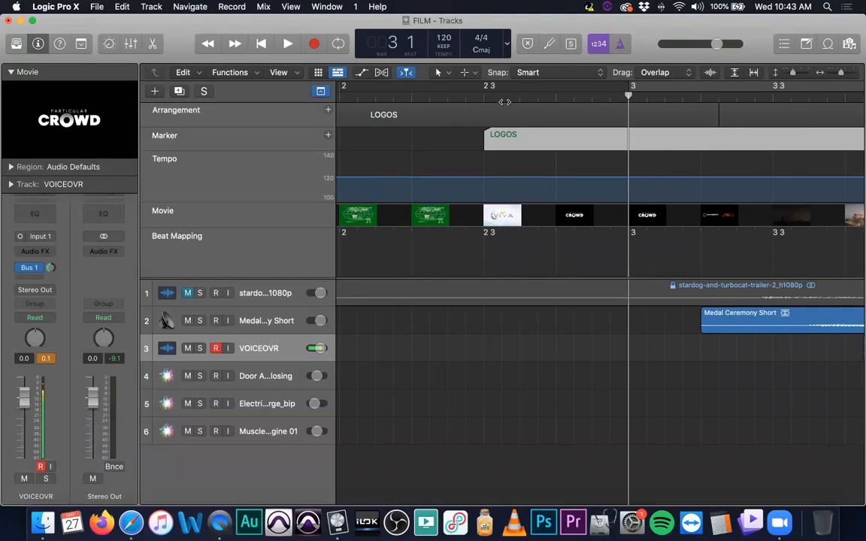
click(782, 45)
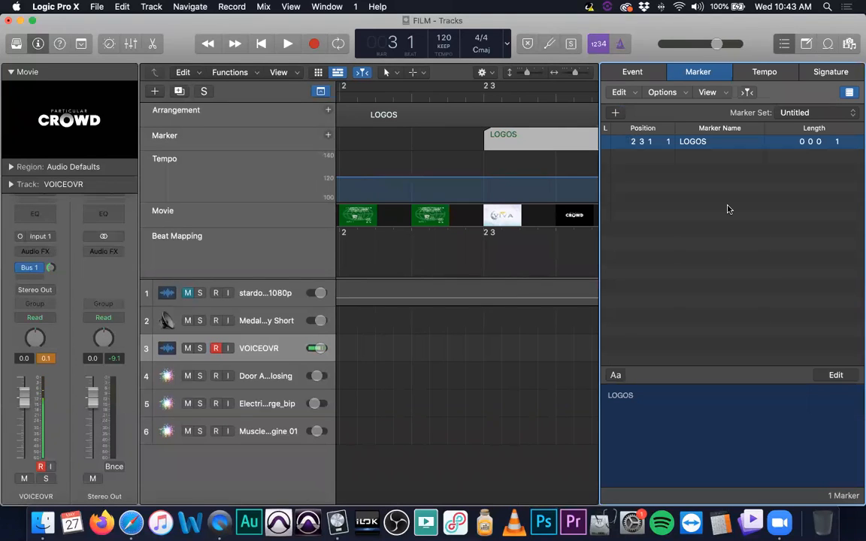
click(663, 92)
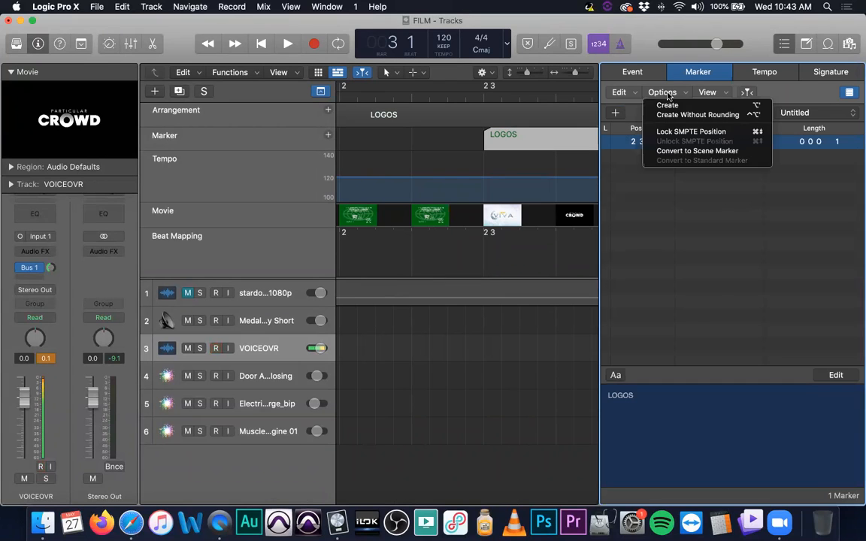
click(704, 133)
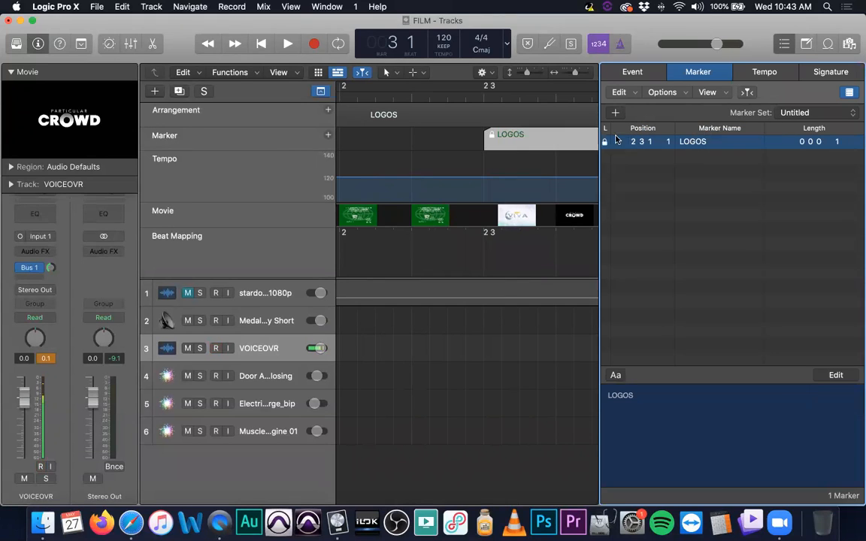
- Review the project's event, tempo and signature lists, and return to the marker list with the LOGOS marker in view
click(439, 115)
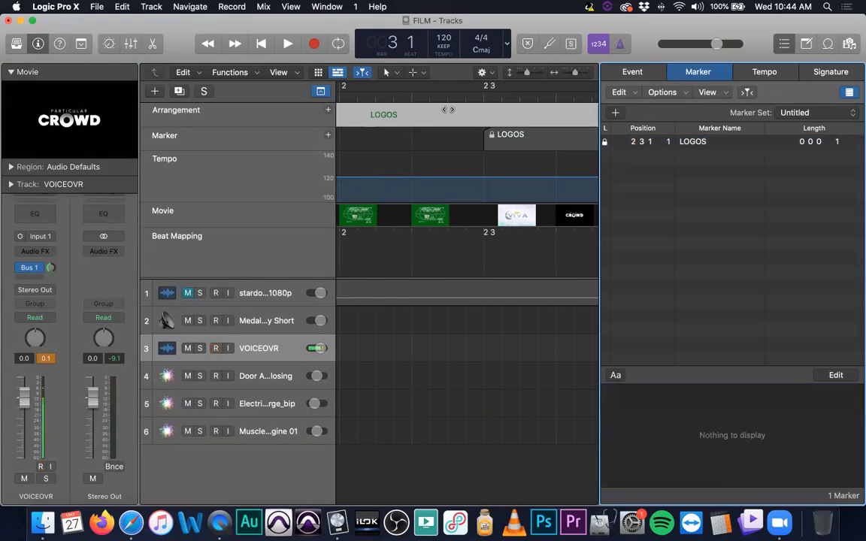
scroll(446, 110, left, 10)
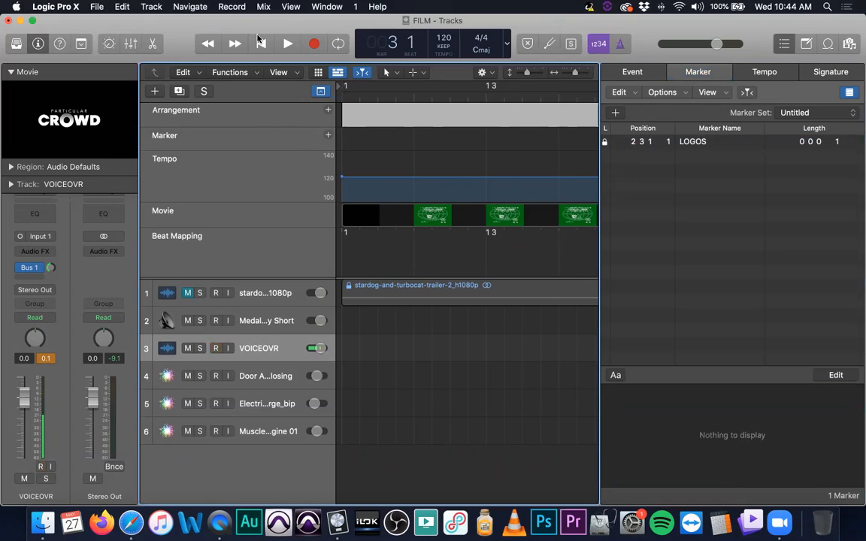
scroll(566, 141, up, 5)
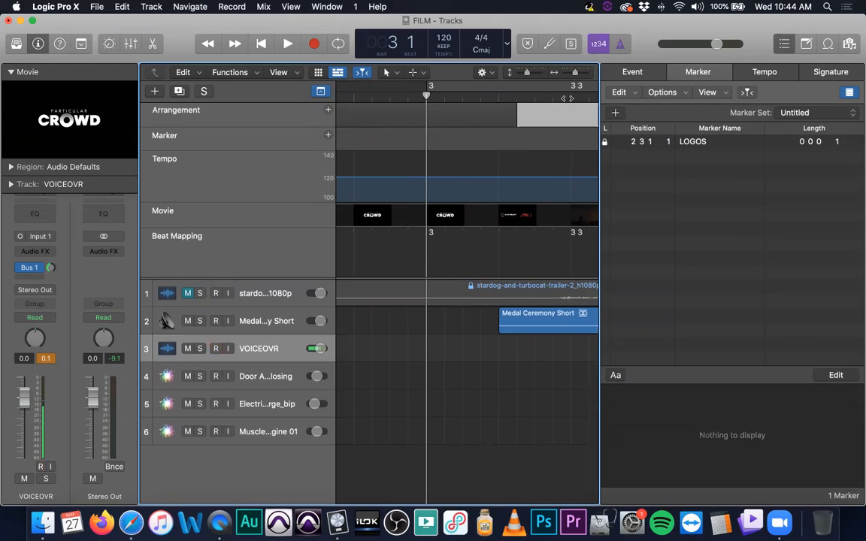
click(633, 73)
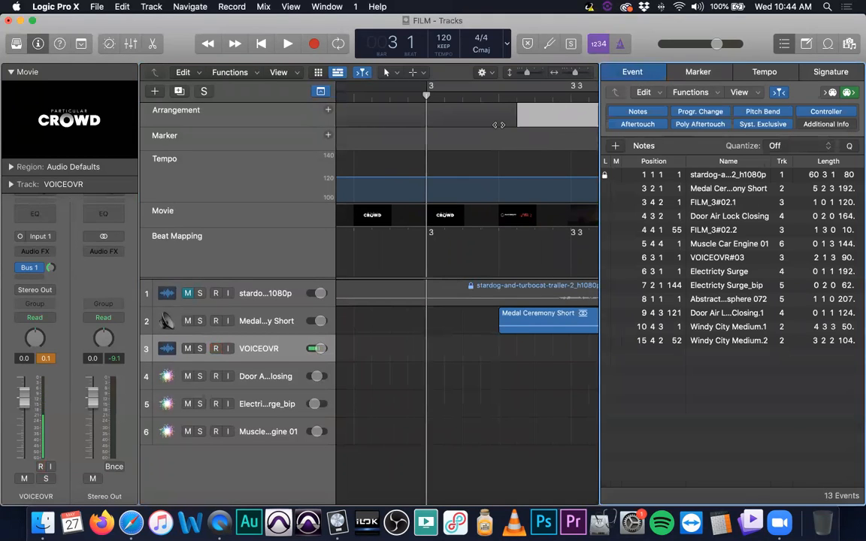
scroll(503, 130, left, 10)
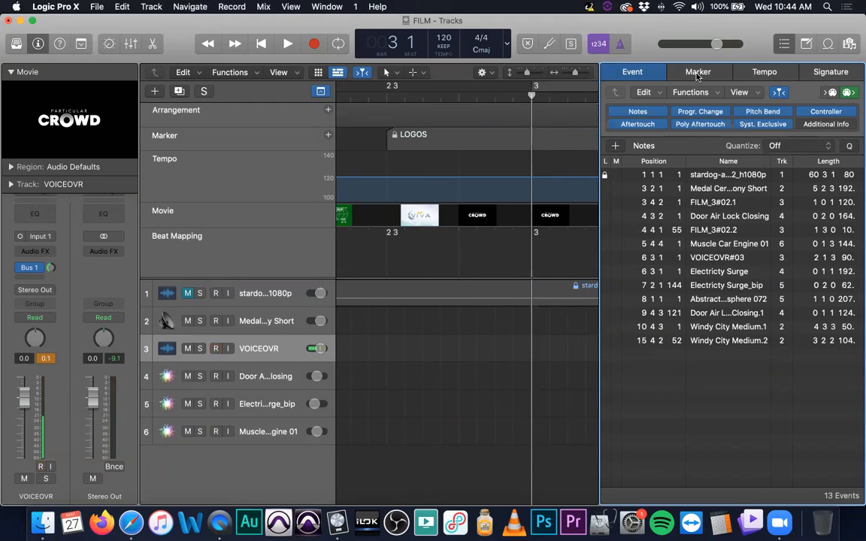
click(697, 73)
click(763, 73)
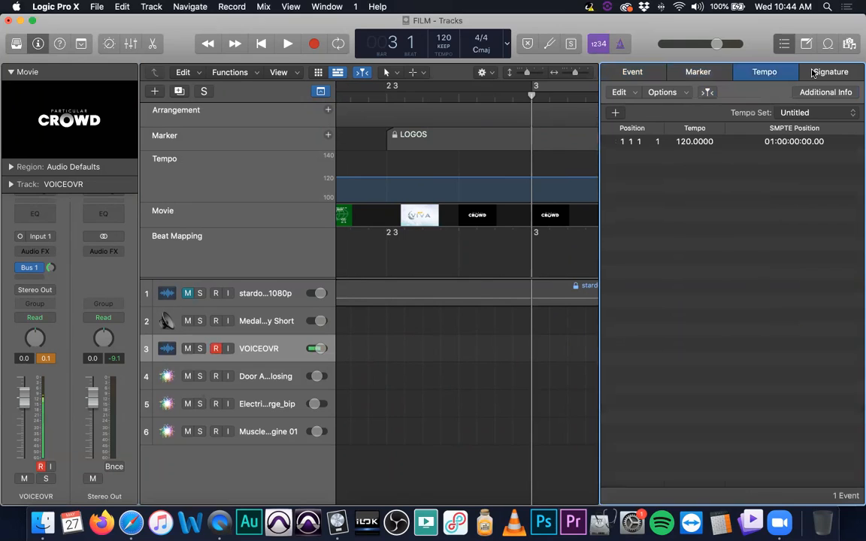
click(815, 73)
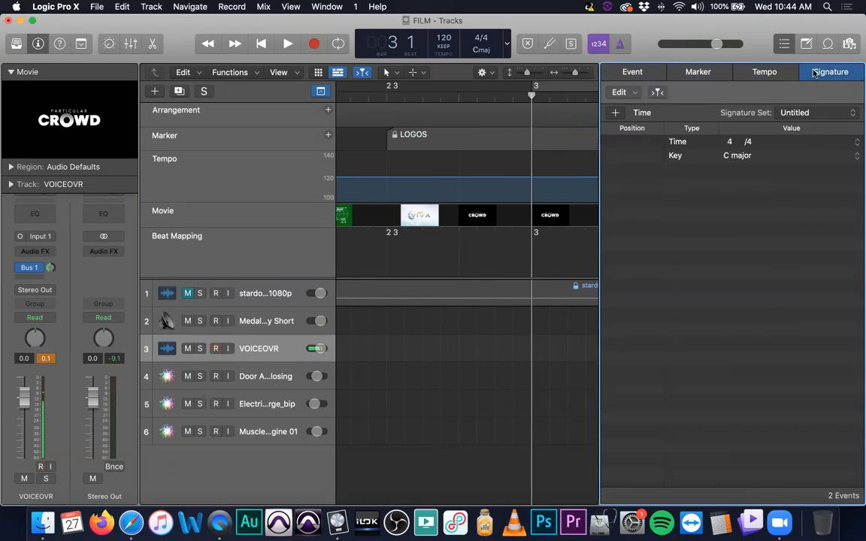
click(696, 72)
scroll(515, 113, left, 3)
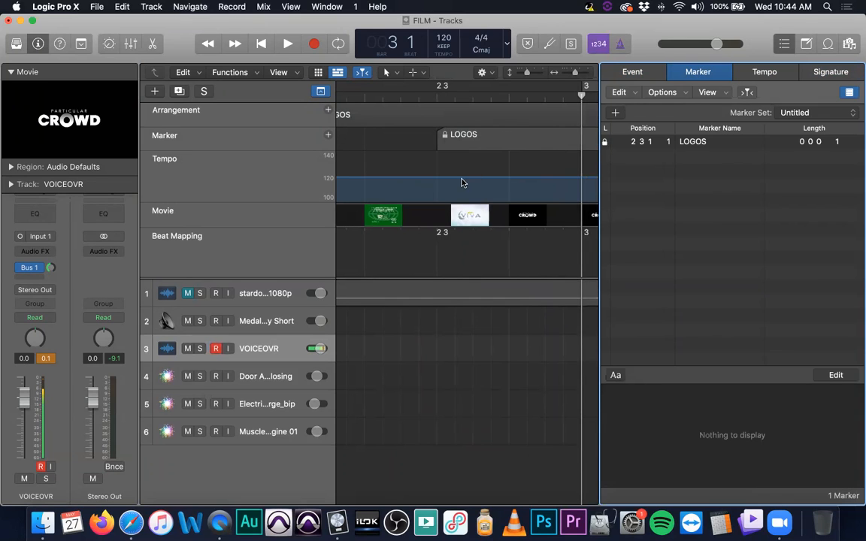
- Select the locked LOGOS marker in the marker track and close the marker list
key(super+Down)
key(super+Up)
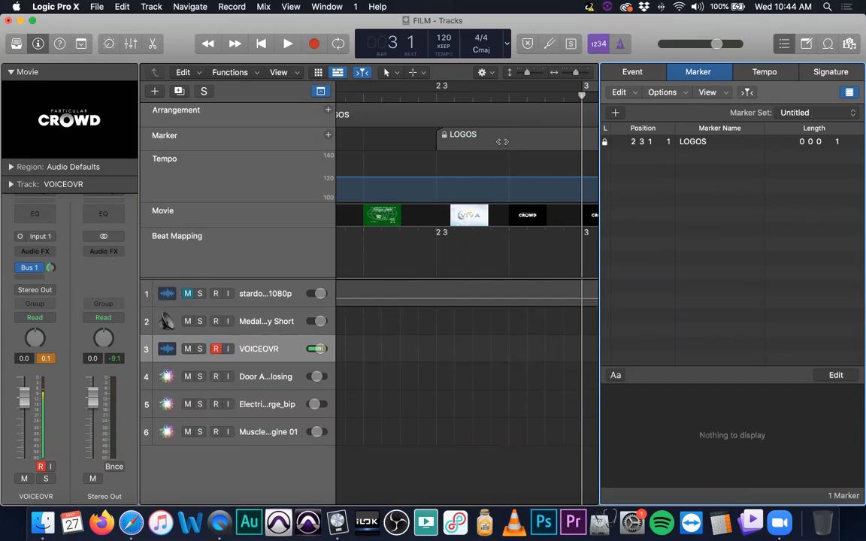
click(492, 143)
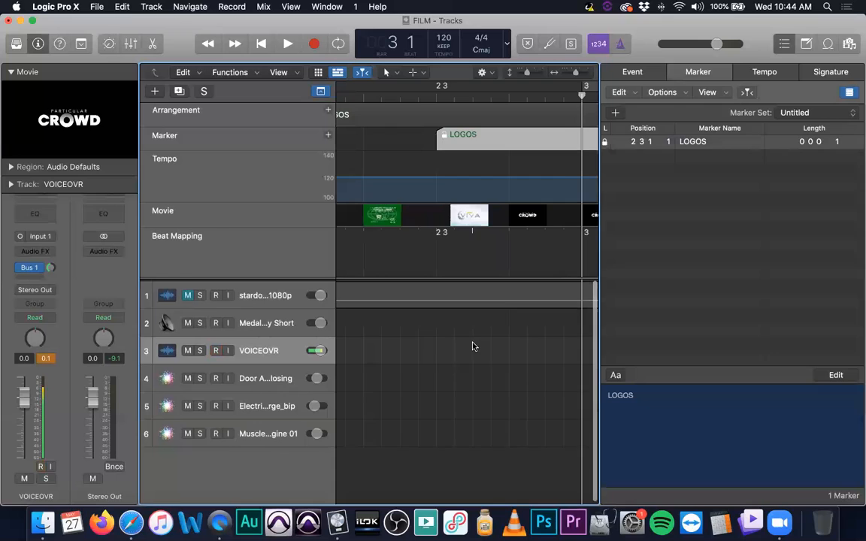
scroll(473, 336, down, 5)
key(d)
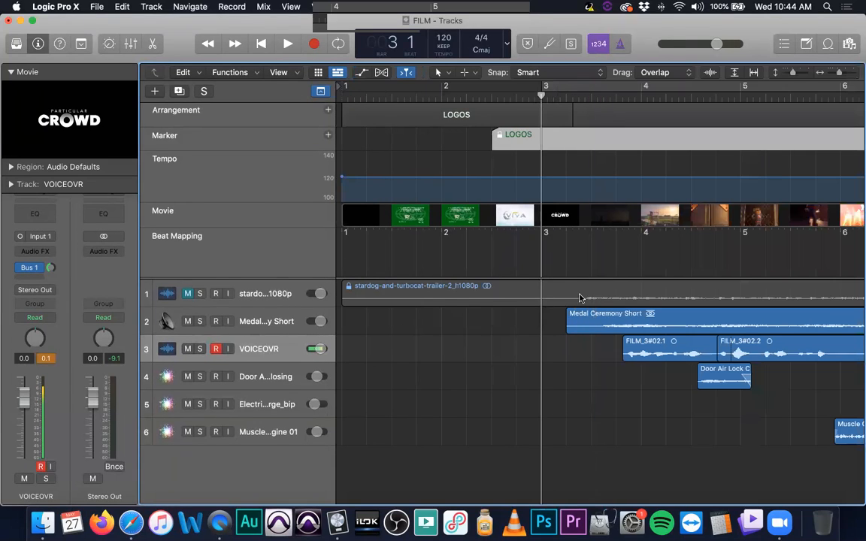
- Select the trailer's audio region, unmute and solo its track, and enlarge the track heights to show the waveform
click(363, 284)
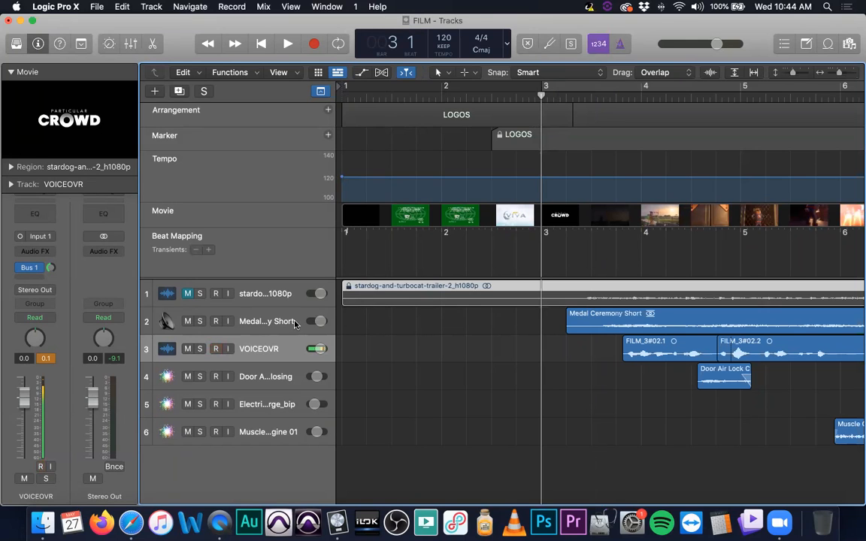
click(191, 294)
click(200, 294)
key(super+Down)
key(super+Down)
key(super+Down)
key(super+Down)
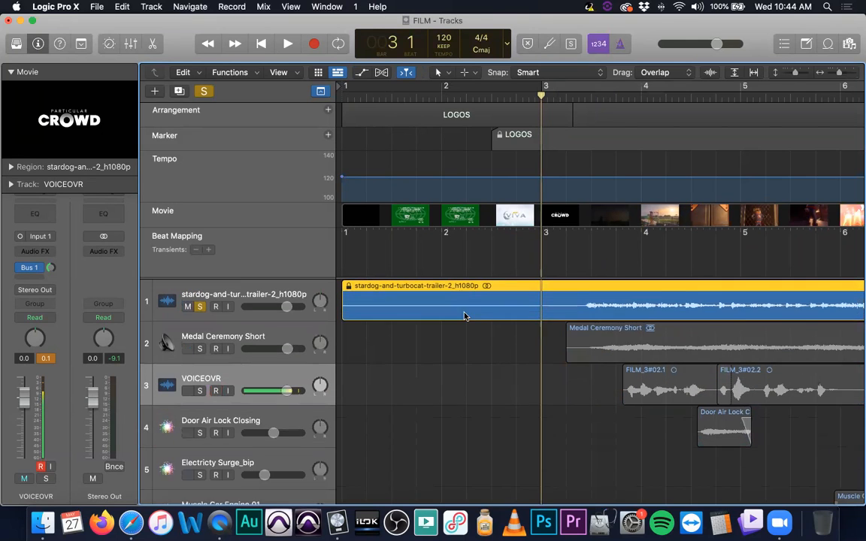
key(super+Down)
key(super+Down)
key(super+Down)
- Play the soloed trailer audio from about midway through bar 3
mouse_move(343, 349)
mouse_down()
mouse_move(548, 356)
mouse_move(345, 350)
mouse_up()
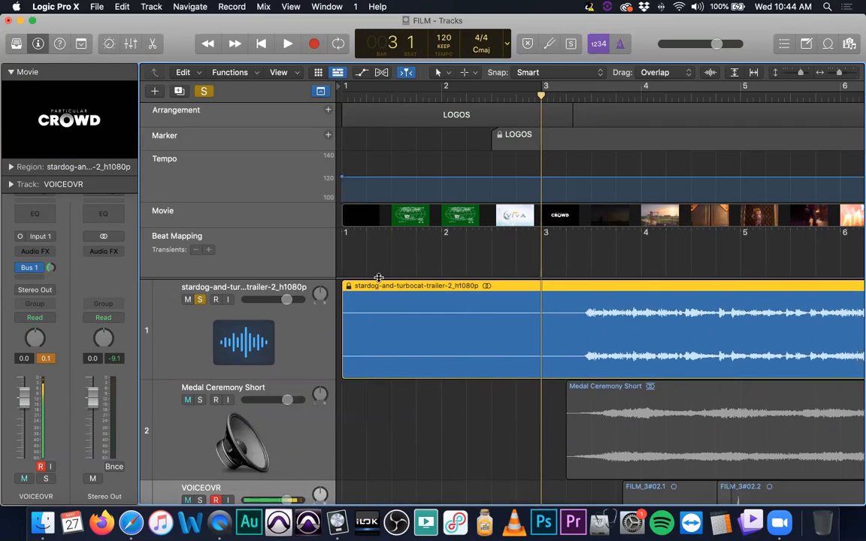
click(434, 217)
click(418, 319)
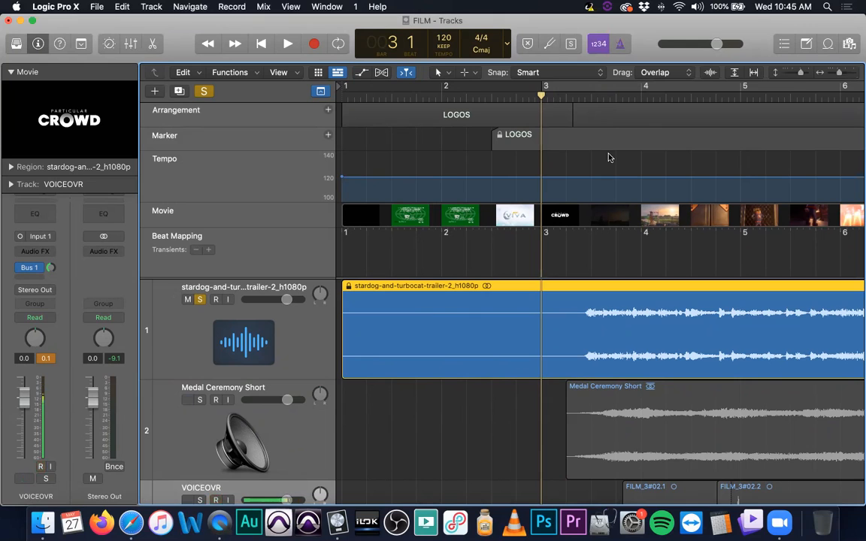
click(596, 92)
key(space)
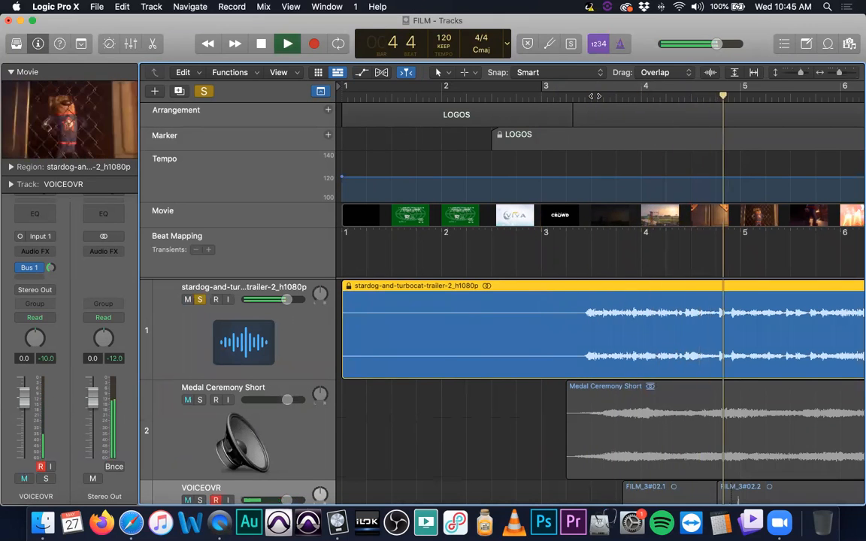
- Stop playback and unlock the SMPTE position of the trailer's audio region
key(space)
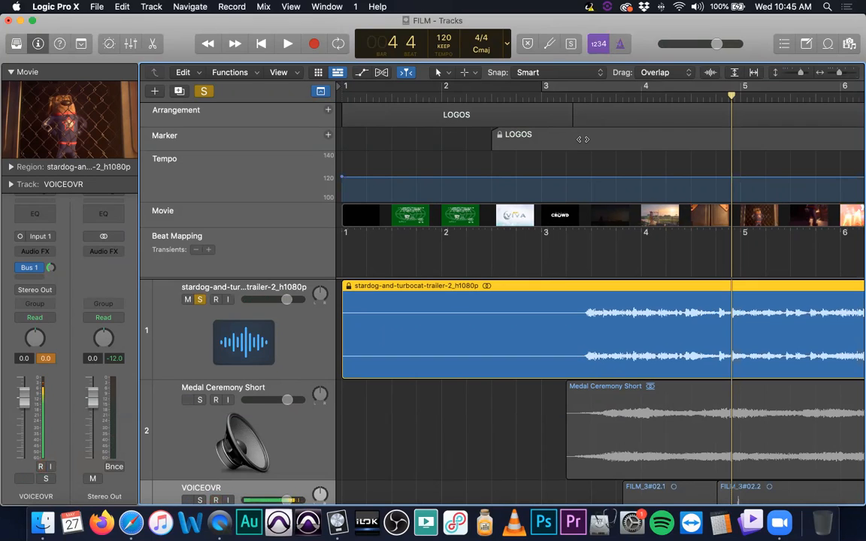
right_click(505, 304)
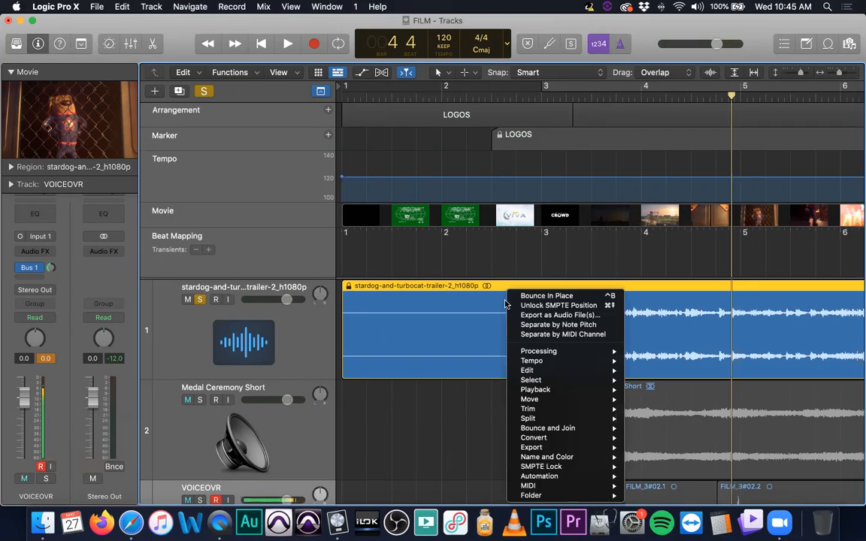
click(546, 306)
- Move the unlocked trailer audio region slightly later, then play the trailer to check its sync up to about bar 13
drag(637, 371, 676, 371)
key(space)
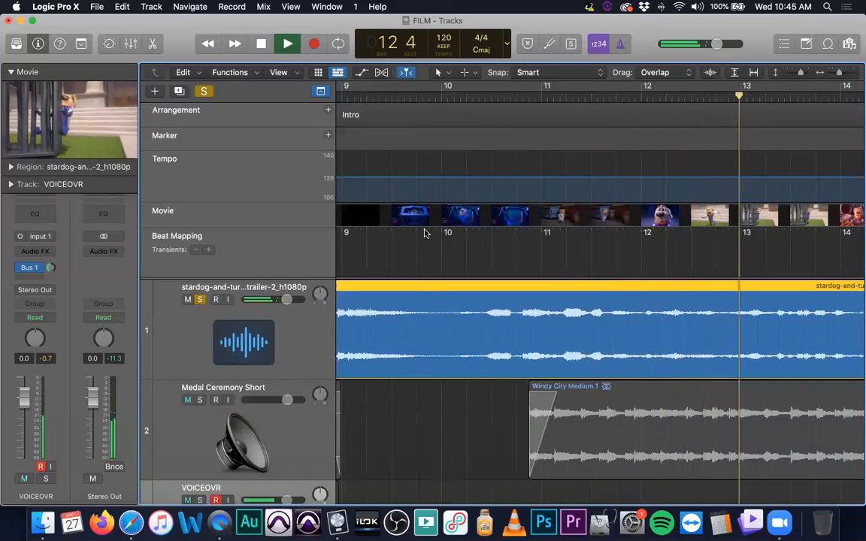
key(space)
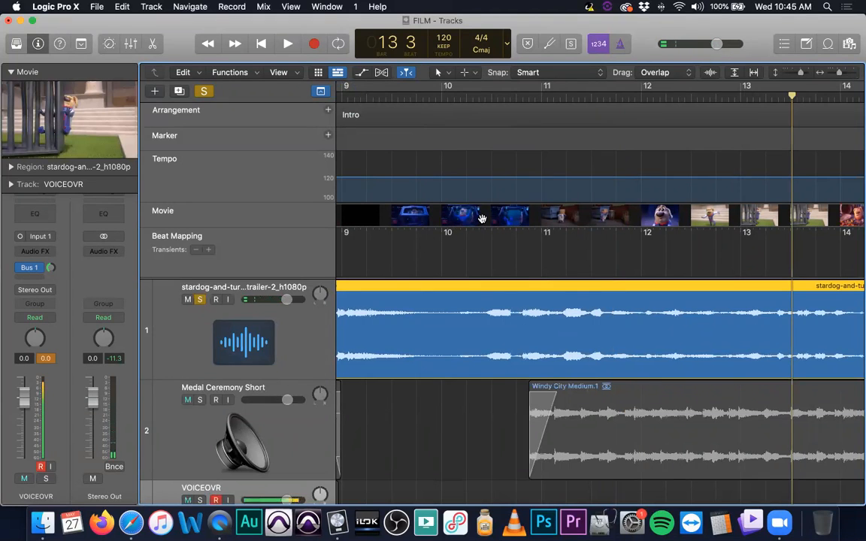
- Move the trailer audio region back to the project start and undo the recent changes to restore its SMPTE lock
scroll(482, 218, up, 3)
scroll(481, 219, down, 5)
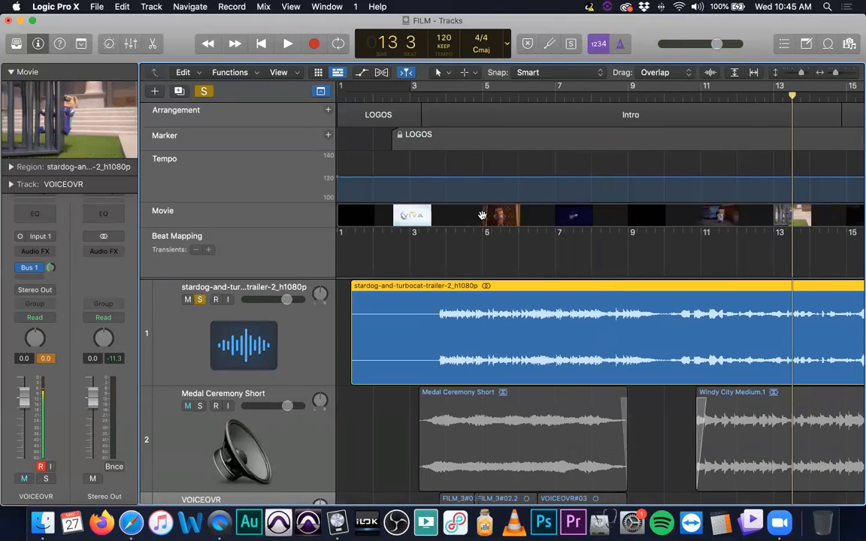
drag(495, 346, 481, 348)
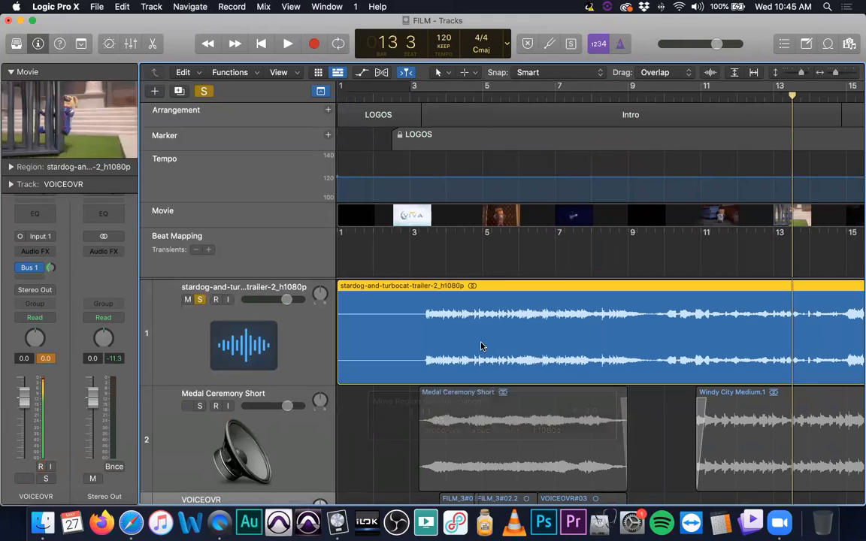
right_click(453, 319)
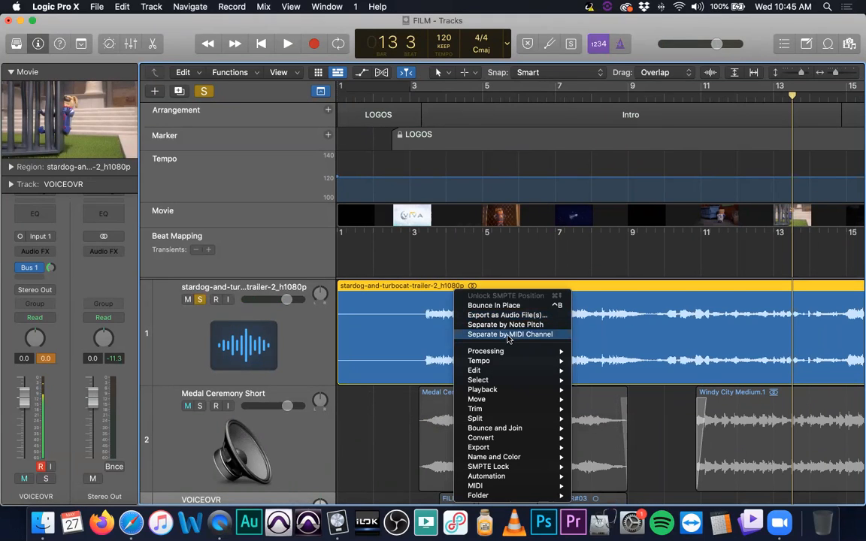
click(425, 317)
key(super+z)
key(super+shift+z)
key(ctrl+alt+super+space)
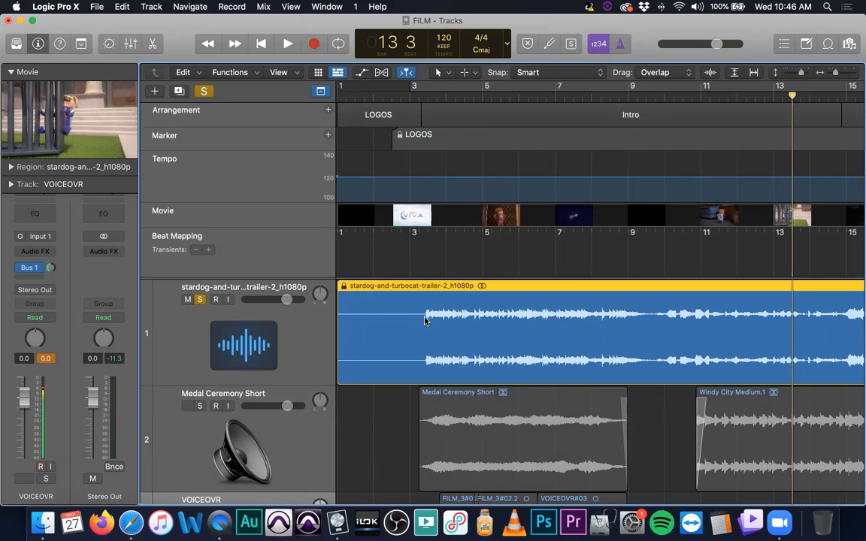
key(ctrl+alt+super+space)
key(ctrl+alt+super+space)
key(ctrl+alt+super+space)
key(ctrl+alt+super+space)
key(ctrl+alt+super+space)
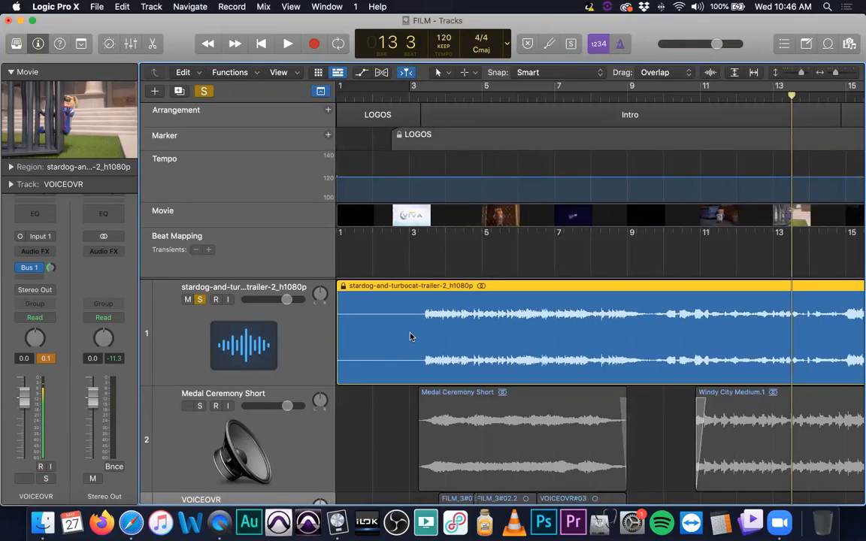
- Reselect the trailer's audio region, unlock its SMPTE position, and postpone the Trend Micro notification
click(376, 464)
click(405, 318)
right_click(509, 297)
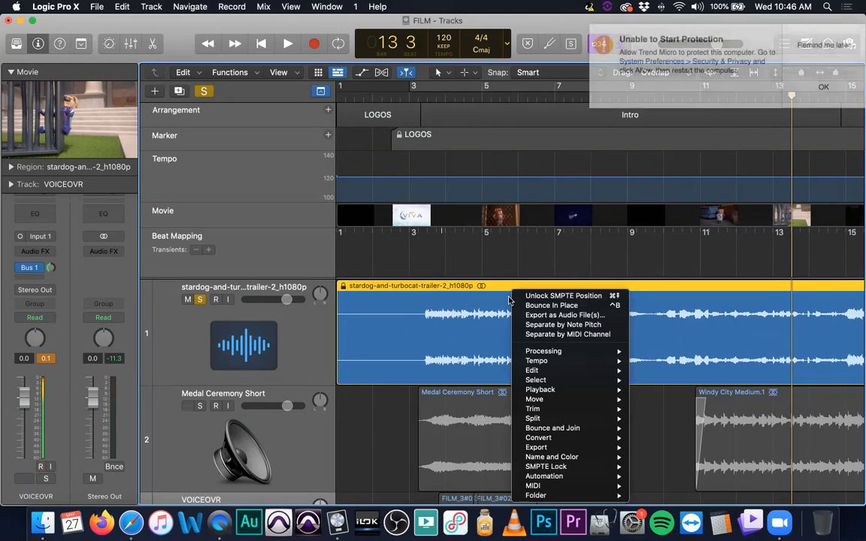
click(587, 296)
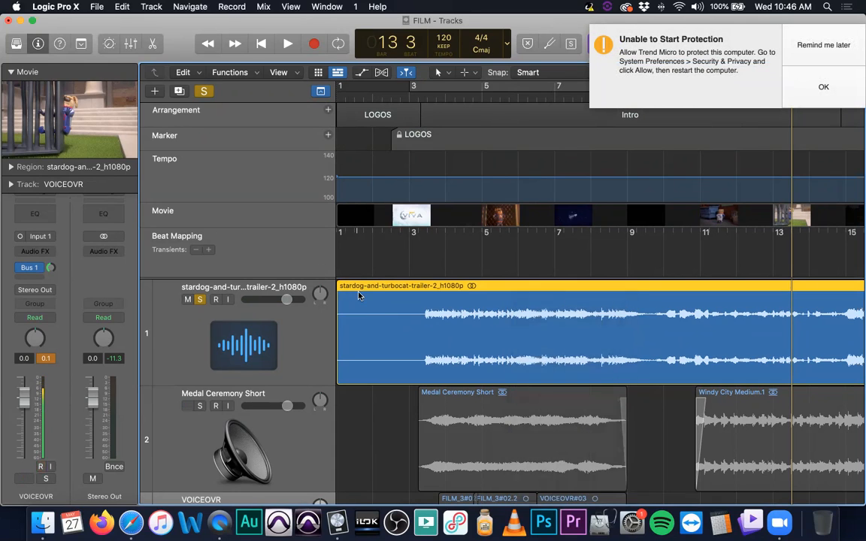
click(797, 46)
- Trim the silent beginning of the trailer audio region to the start of the Medal Ceremony Short region, and undo a slight move of it
drag(402, 357, 306, 324)
drag(336, 366, 424, 364)
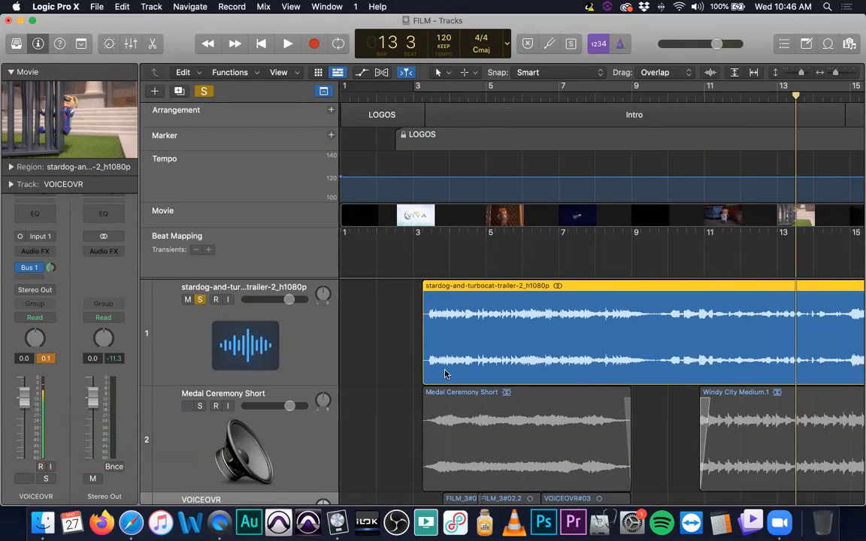
drag(454, 369, 460, 370)
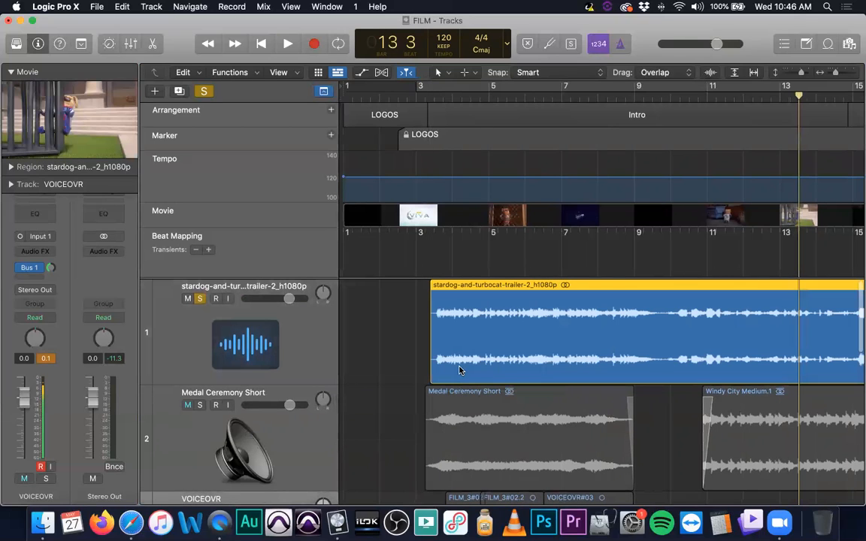
key(super+z)
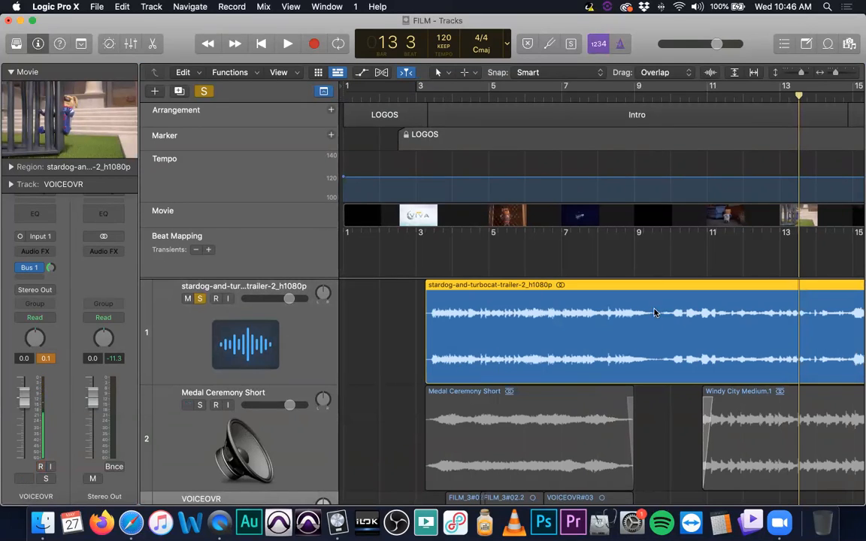
- Lock the SMPTE position of the trimmed trailer audio region
right_click(556, 312)
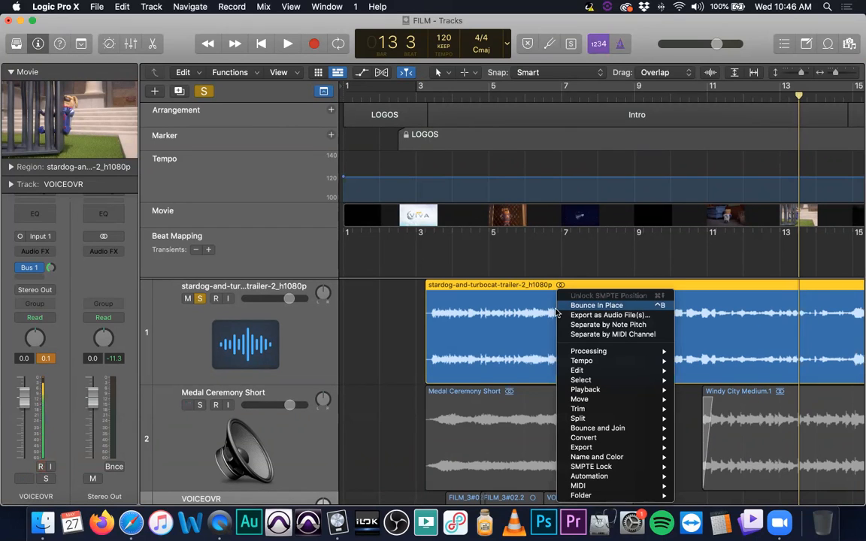
mouse_move(631, 467)
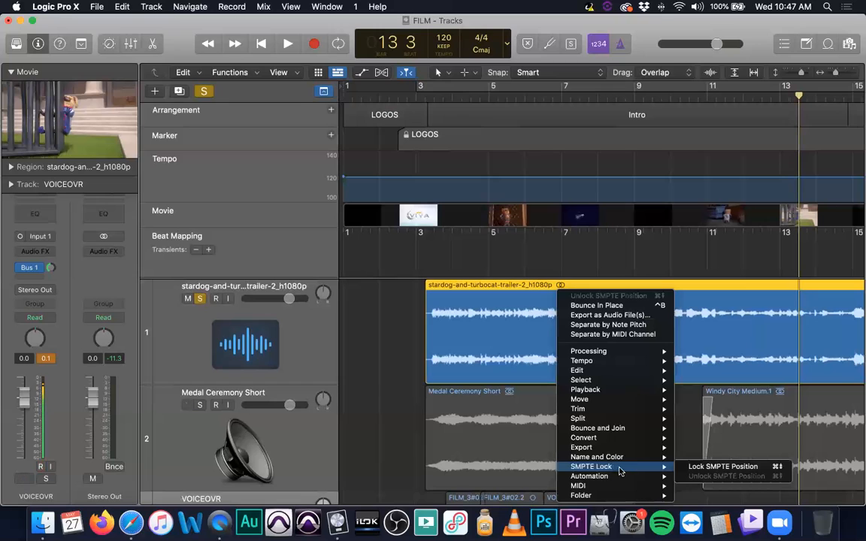
right_click(518, 293)
mouse_move(596, 471)
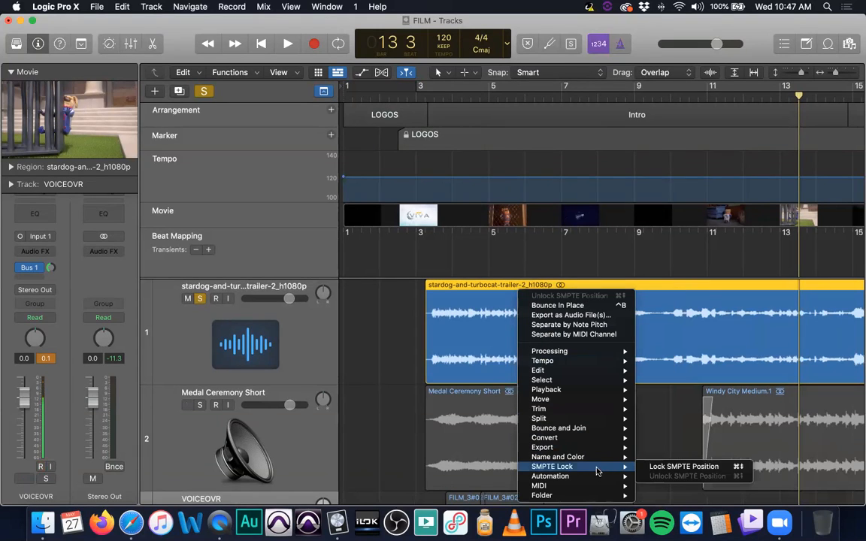
click(664, 469)
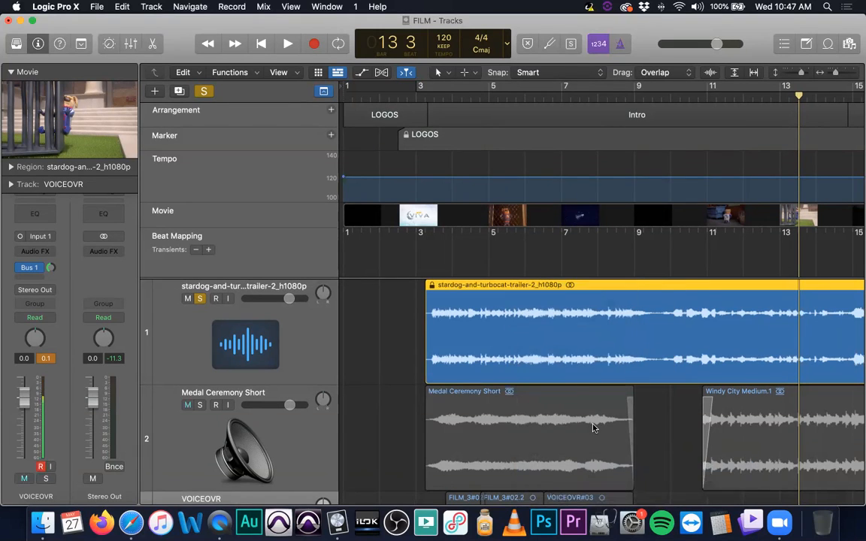
- Place the playhead at bar 9 beat 2 and enlarge the trailer waveform around it for inspection
click(648, 87)
key(ctrl+m)
key(ctrl+m)
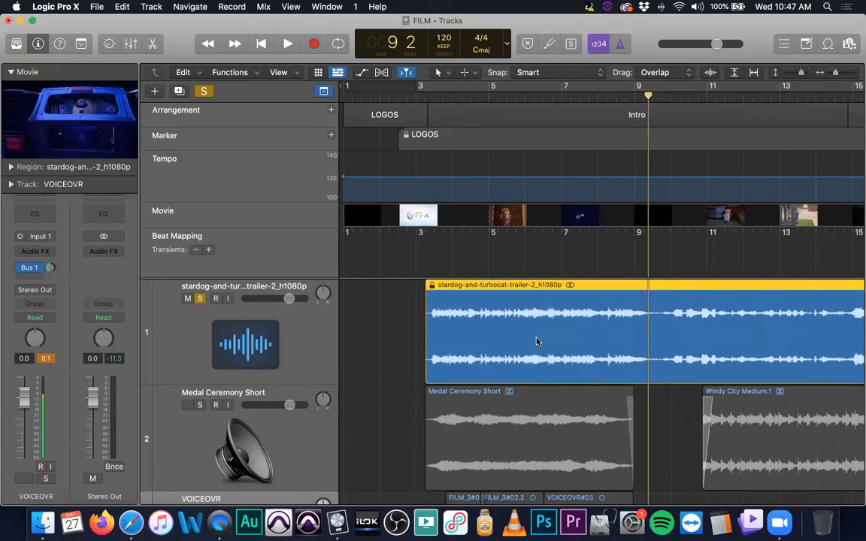
key(ctrl+m)
key(ctrl+m)
scroll(622, 342, down, 2)
scroll(623, 341, up, 4)
scroll(623, 339, up, 4)
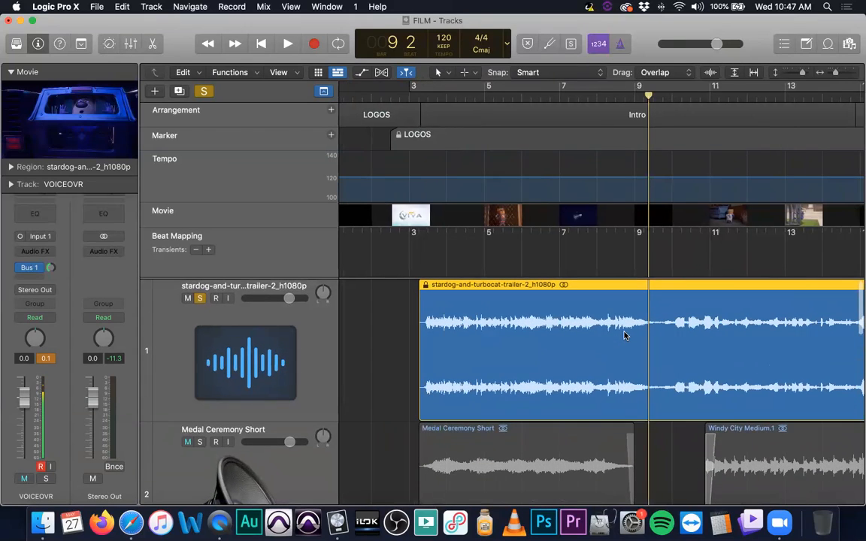
scroll(623, 338, down, 1)
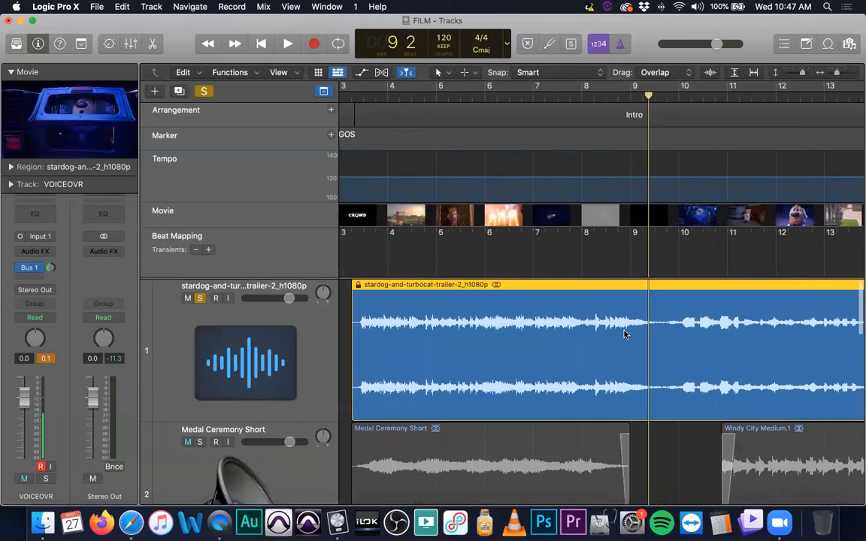
- Unlock the SMPTE position of the trimmed trailer audio region
right_click(424, 310)
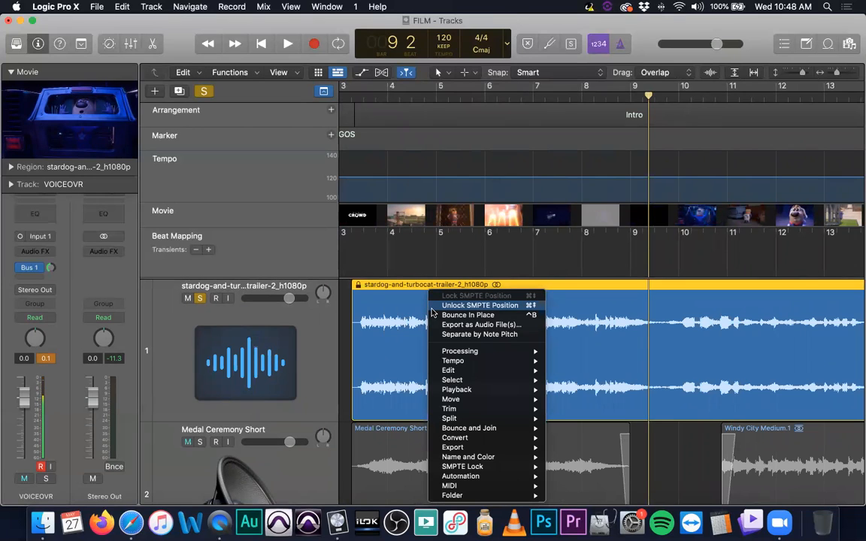
mouse_move(502, 466)
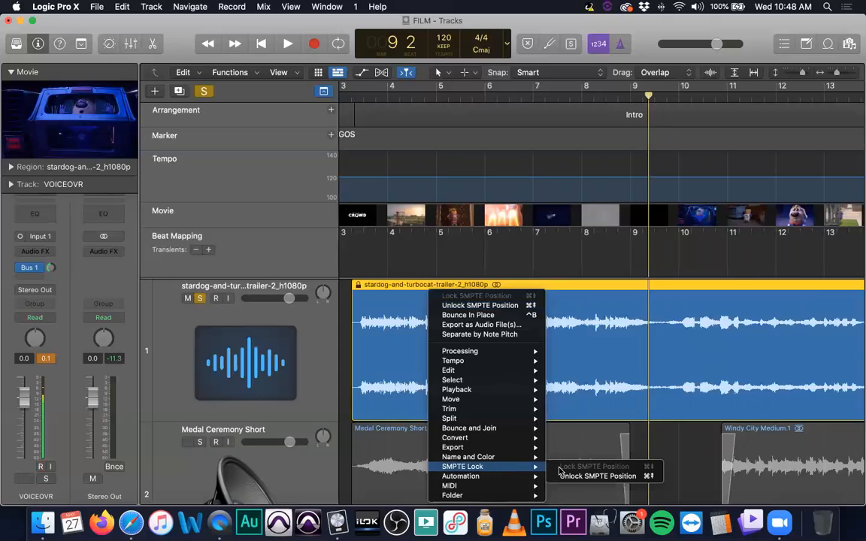
click(565, 475)
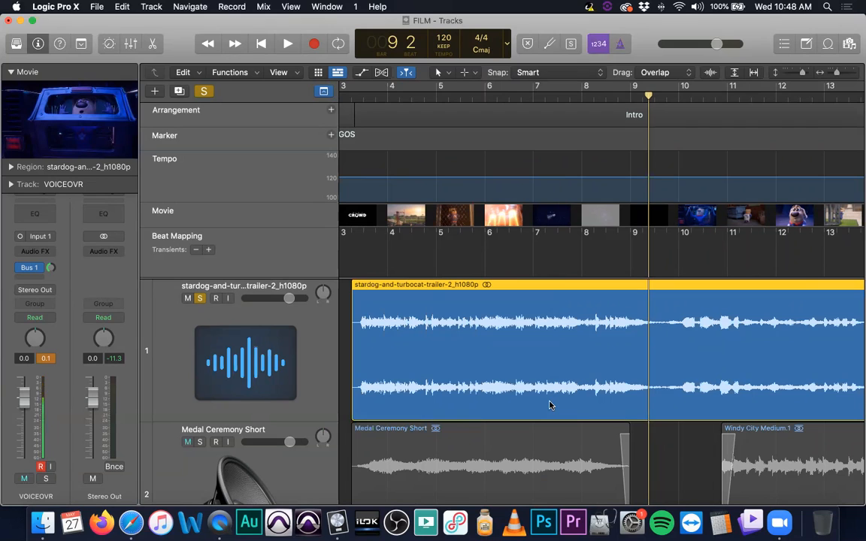
- Switch to Finder, open the FILM folder on the Desktop in a new window, and examine its Audio Files, Freeze Files and Movie Files folders
key(super+Tab)
key(super+Tab)
key(super+Tab)
key(super+Tab)
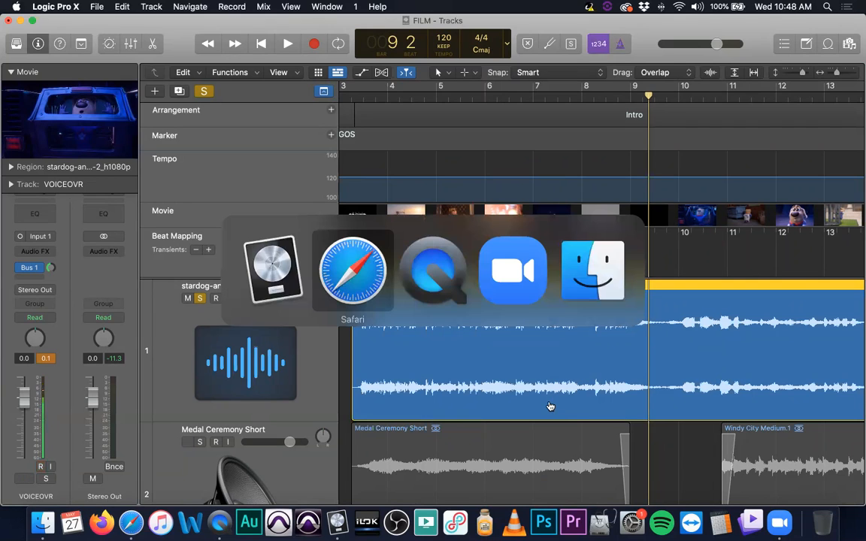
key(super+n)
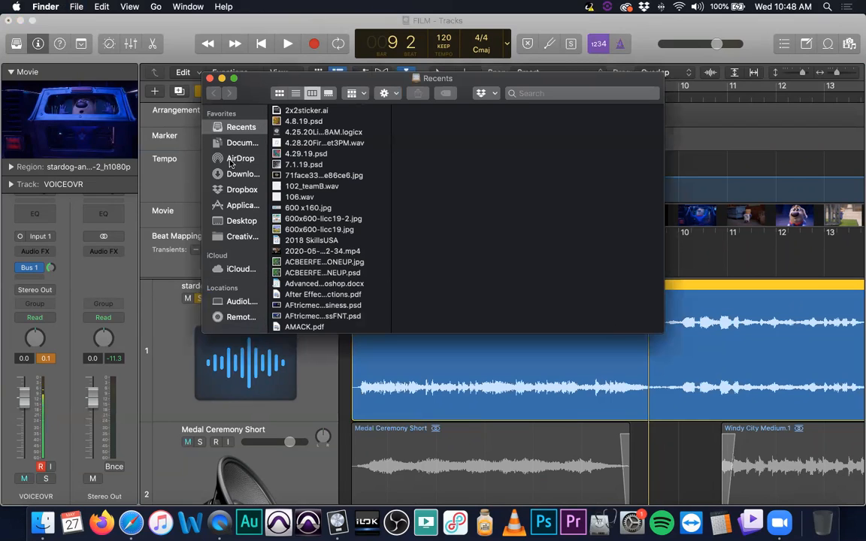
click(225, 220)
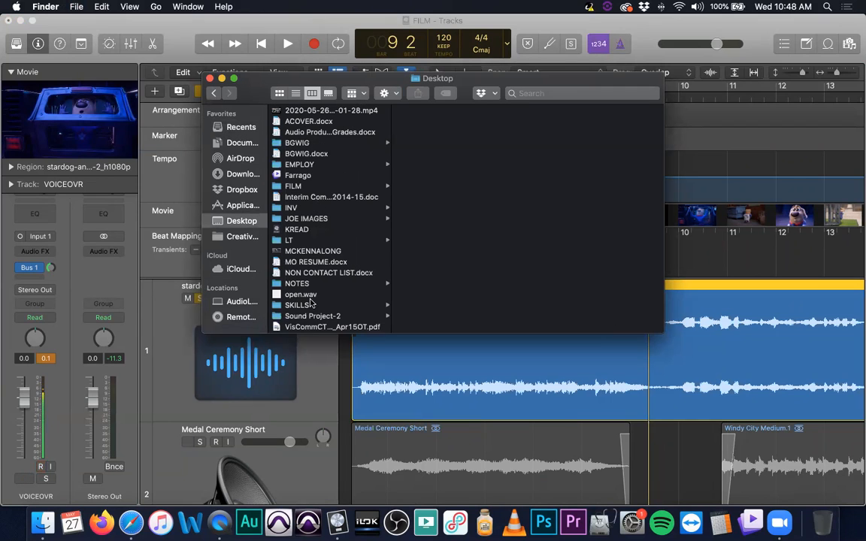
click(292, 186)
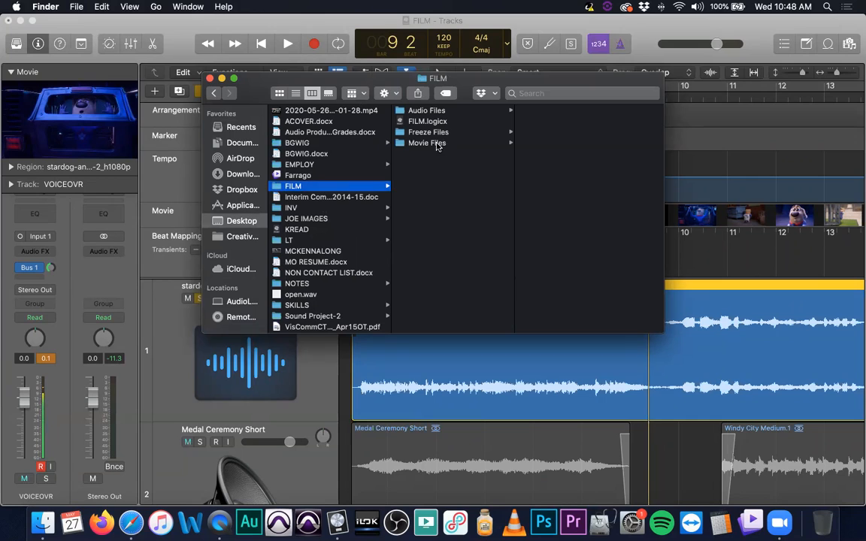
click(426, 111)
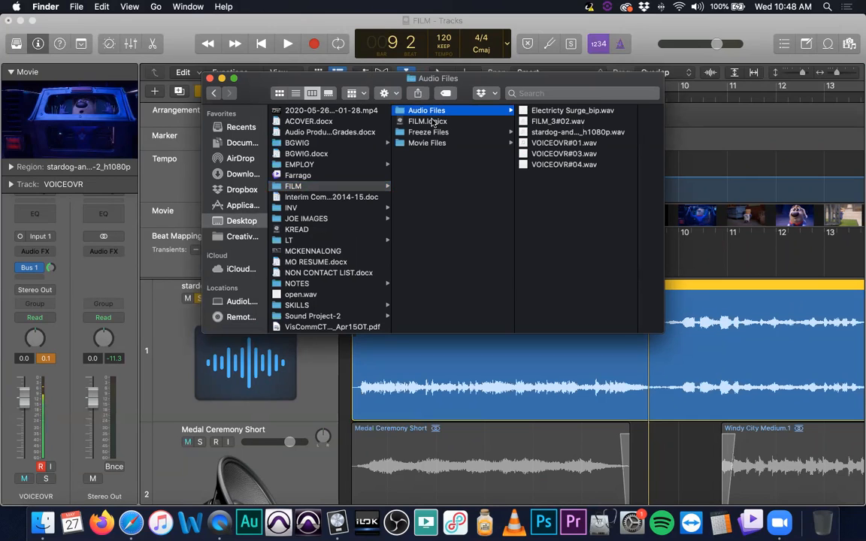
click(440, 131)
click(440, 142)
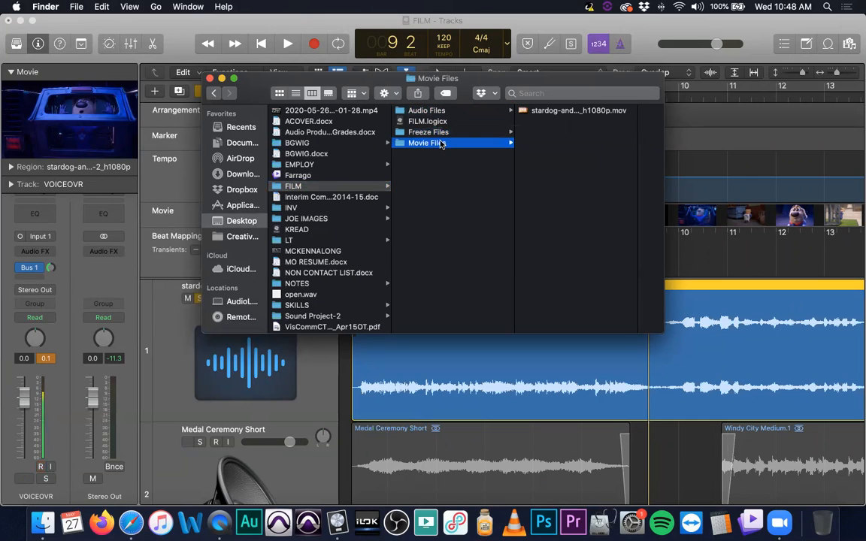
- Show the package contents of FILM.logicx, examine its Resources, Alternatives and Media folders, then close the window and return to Logic Pro X
click(436, 123)
right_click(438, 121)
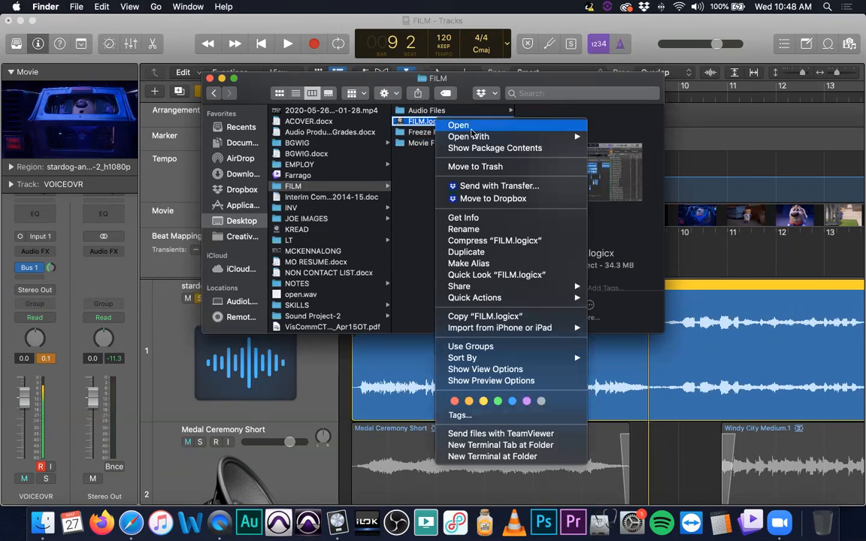
click(484, 149)
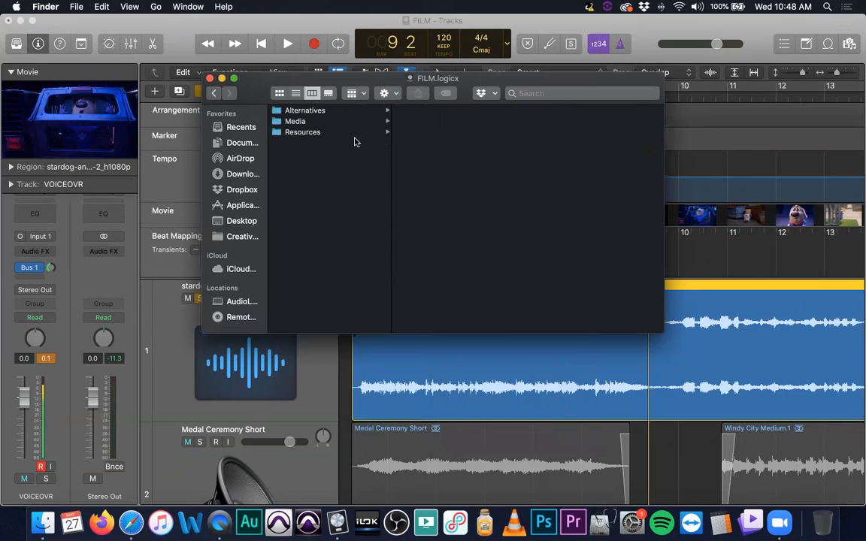
click(329, 133)
click(322, 121)
click(325, 111)
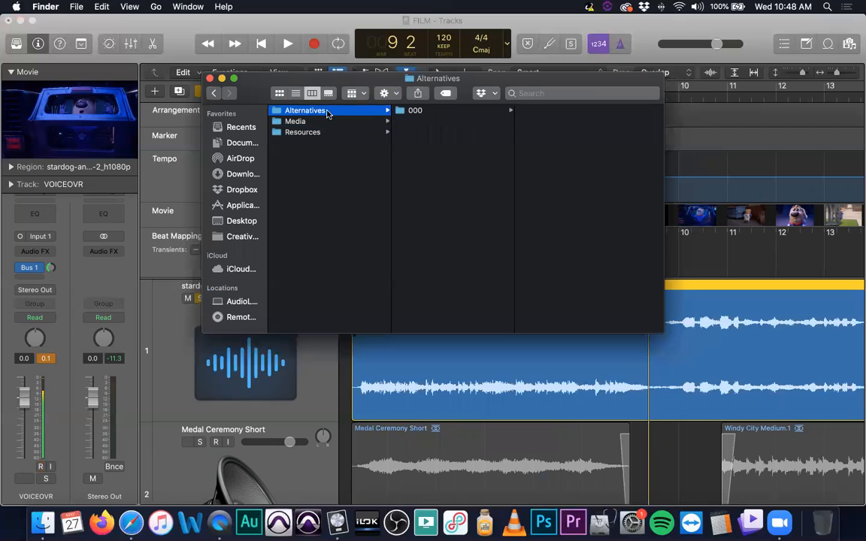
click(331, 121)
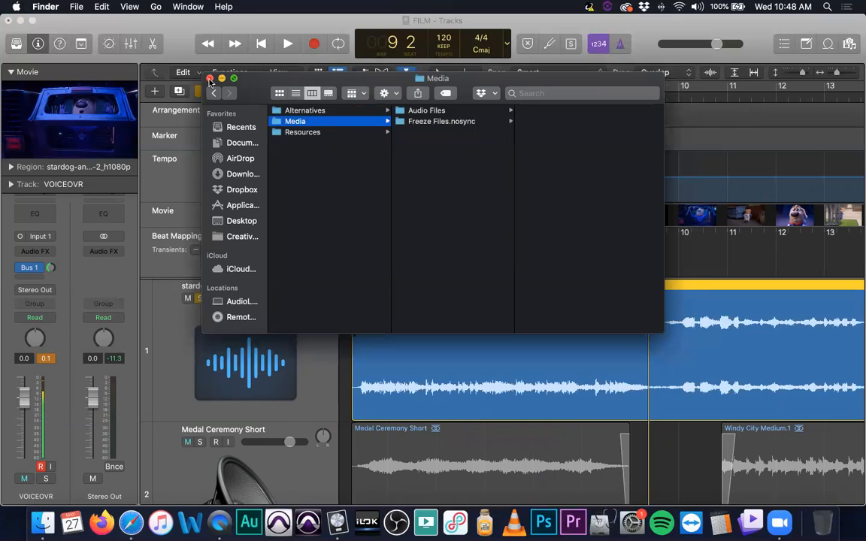
click(209, 79)
click(165, 27)
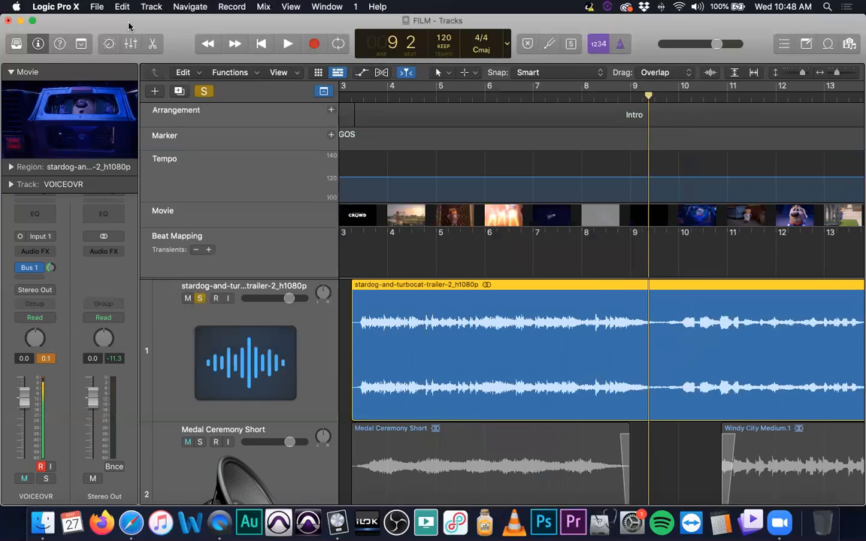
- Examine the Auto Backup choices in the General project handling preferences, keep Last 10 Alternative Versions, and close the preferences
click(58, 6)
mouse_move(68, 40)
click(214, 40)
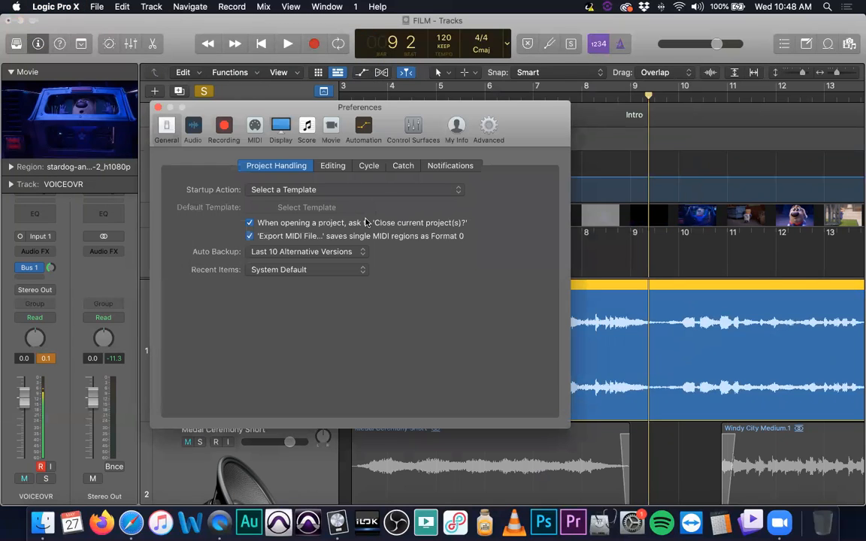
click(323, 253)
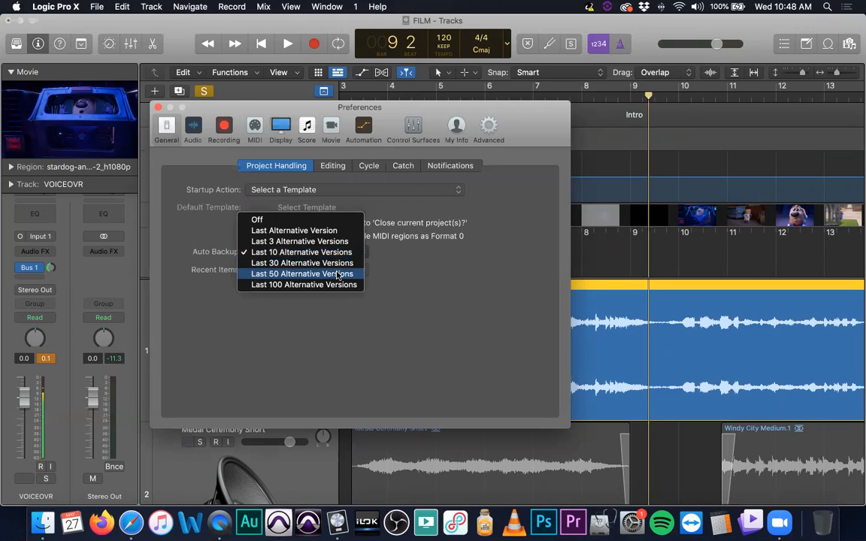
click(460, 290)
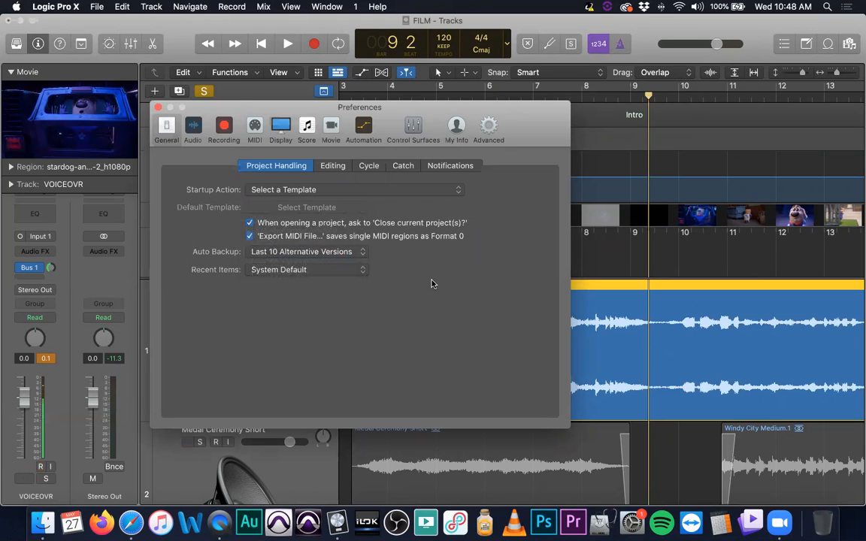
click(158, 109)
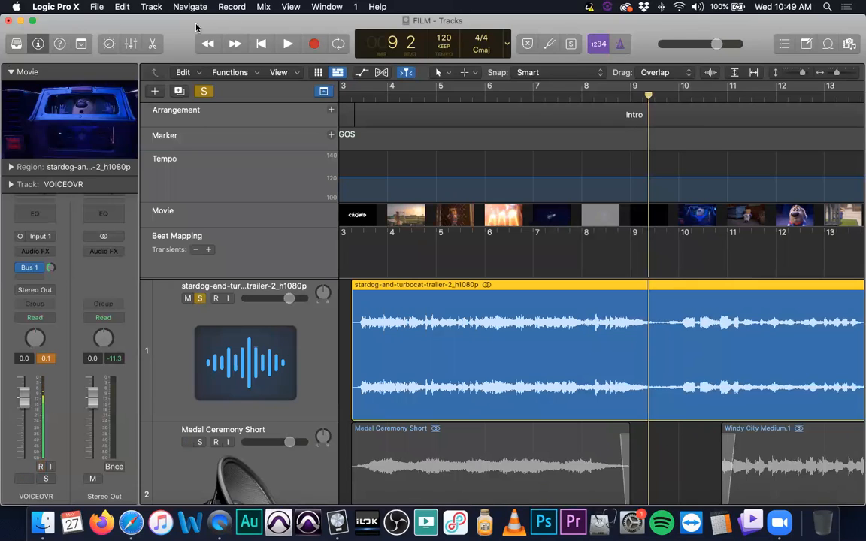
key(ctrl+m)
key(ctrl+r)
key(ctrl+m)
key(ctrl+r)
click(152, 7)
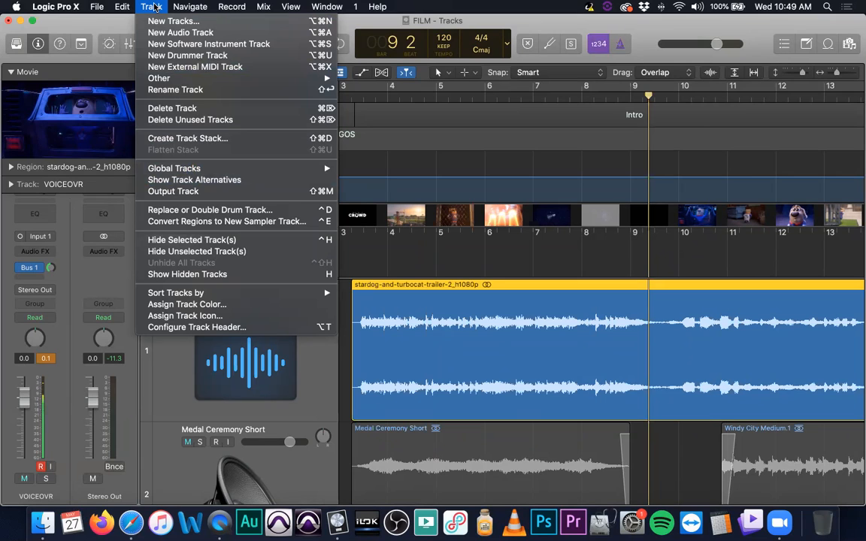
mouse_move(124, 6)
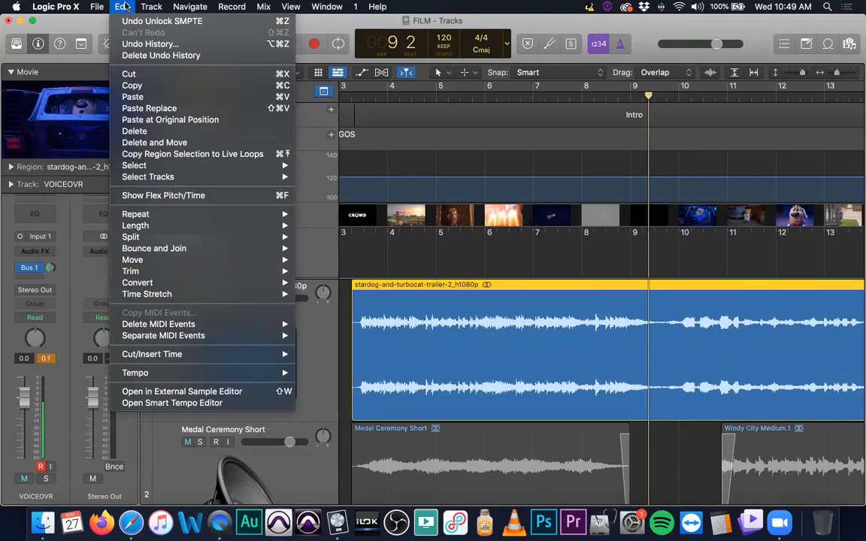
click(413, 306)
right_click(415, 307)
mouse_move(528, 491)
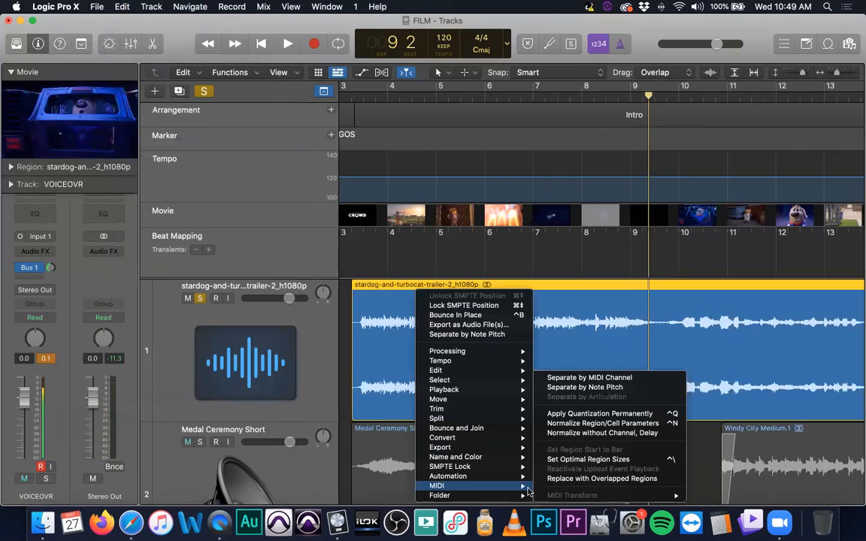
click(601, 337)
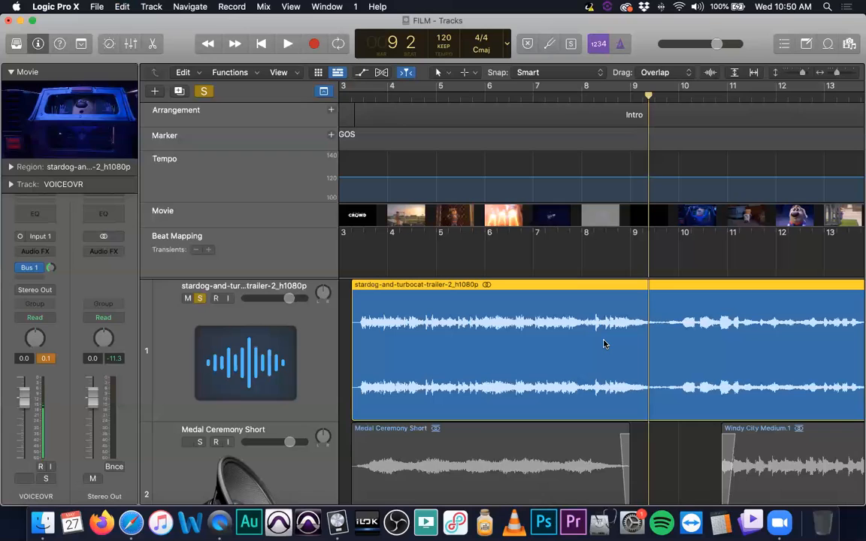
key(ctrl+m)
- Lock the SMPTE position of the trimmed trailer audio region on track 1
right_click(441, 292)
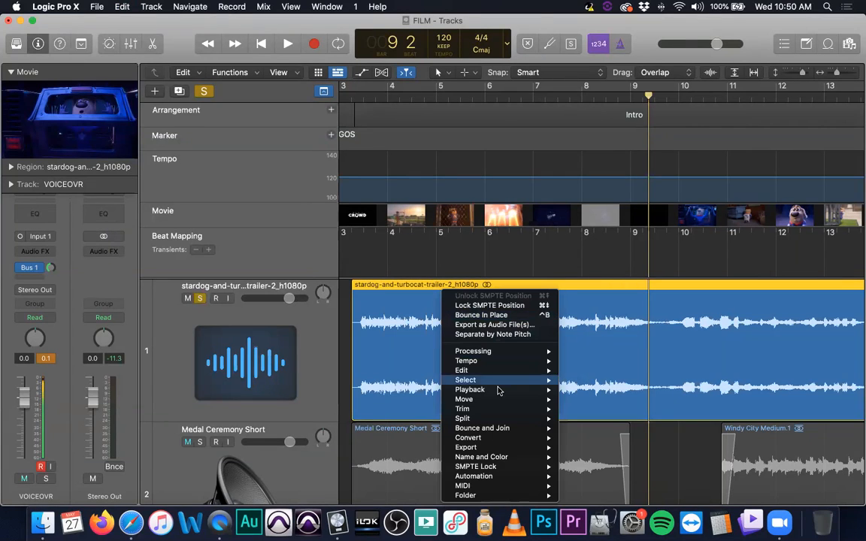
click(345, 250)
scroll(420, 345, left, 5)
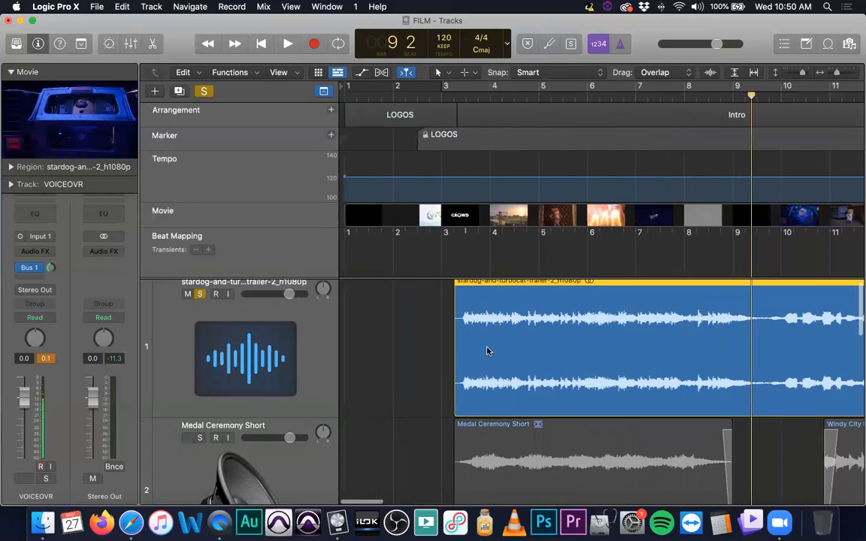
right_click(510, 291)
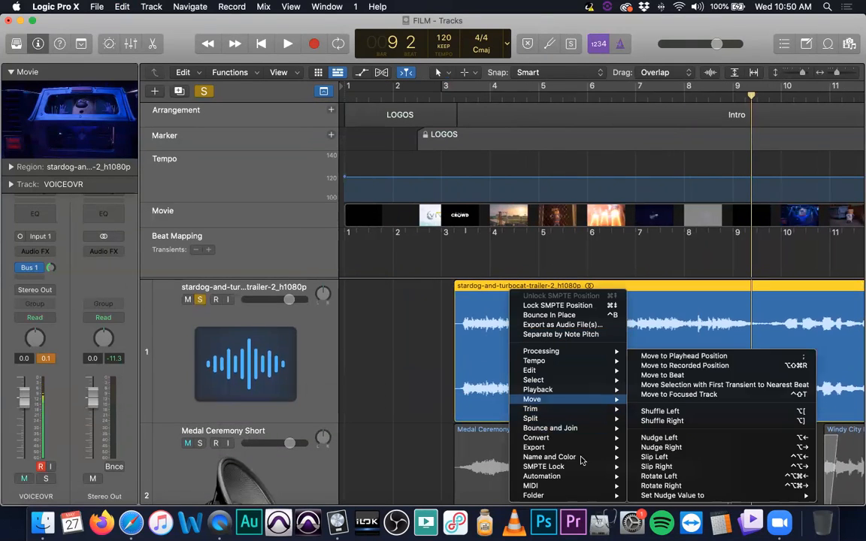
mouse_move(601, 466)
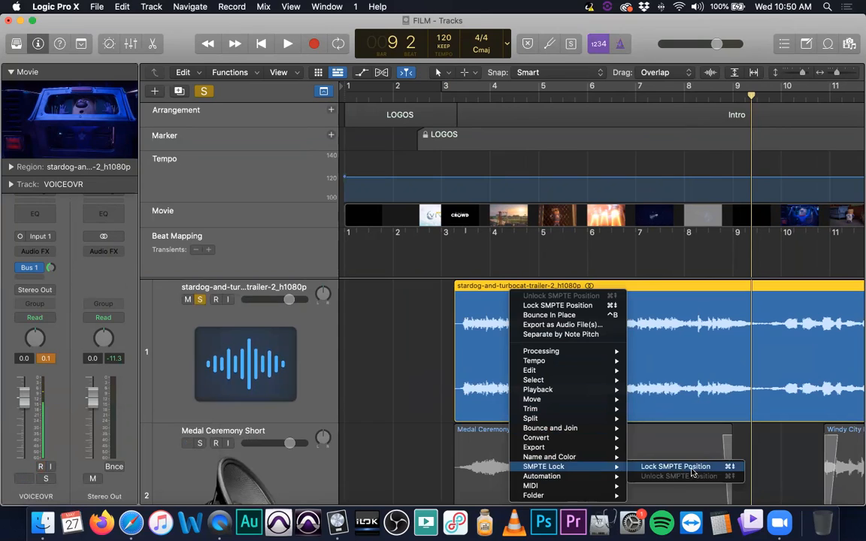
click(691, 468)
right_click(460, 287)
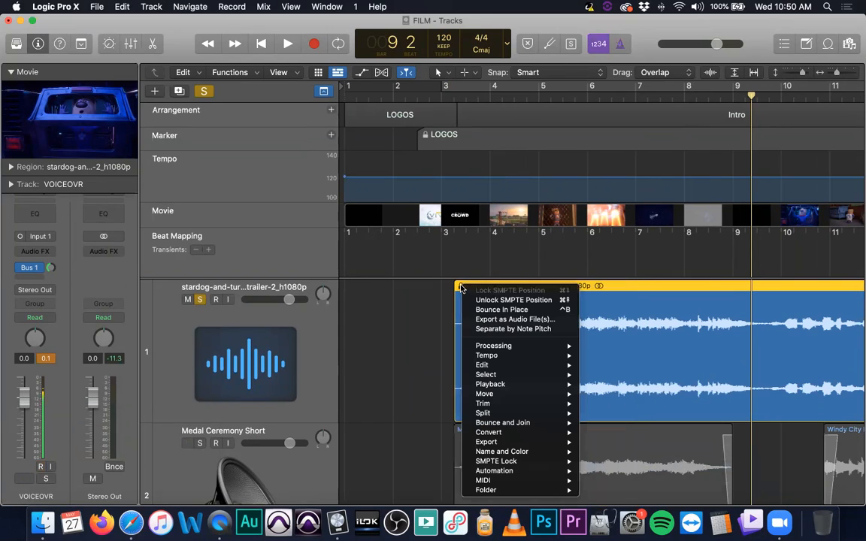
key(Escape)
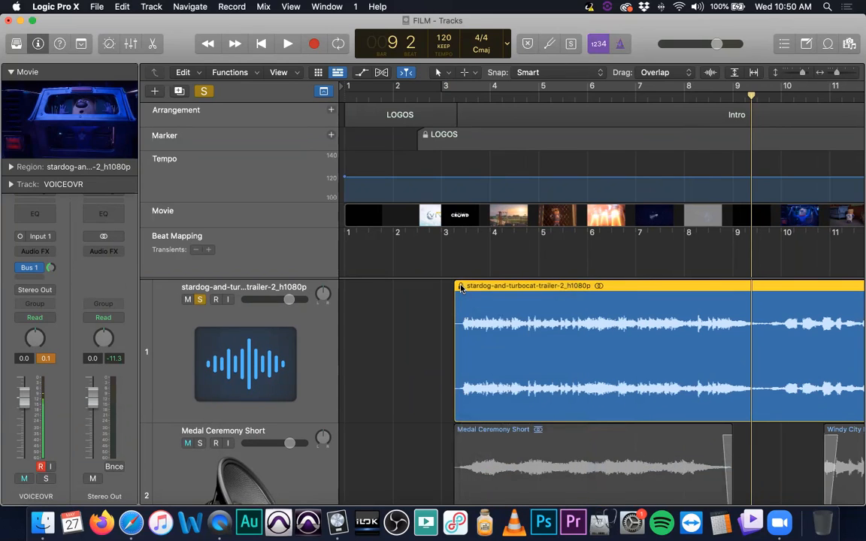
- Turn off solo on the trailer audio track and mute it
scroll(572, 321, right, 3)
scroll(575, 319, right, 2)
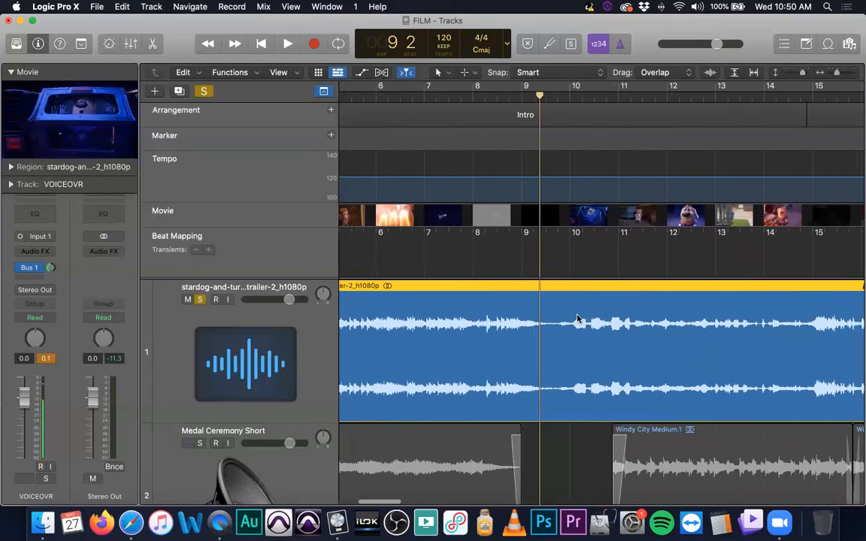
key(super+Up)
key(super+Up)
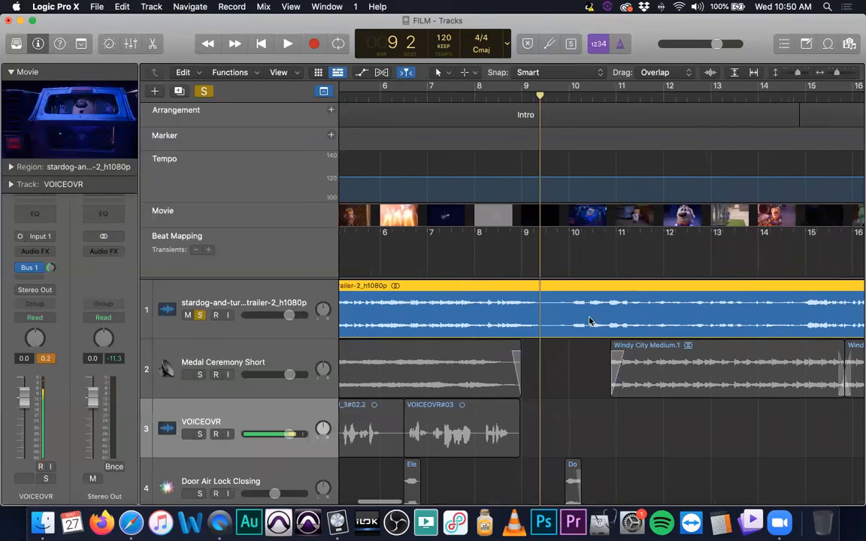
key(super+Left)
click(199, 314)
click(188, 314)
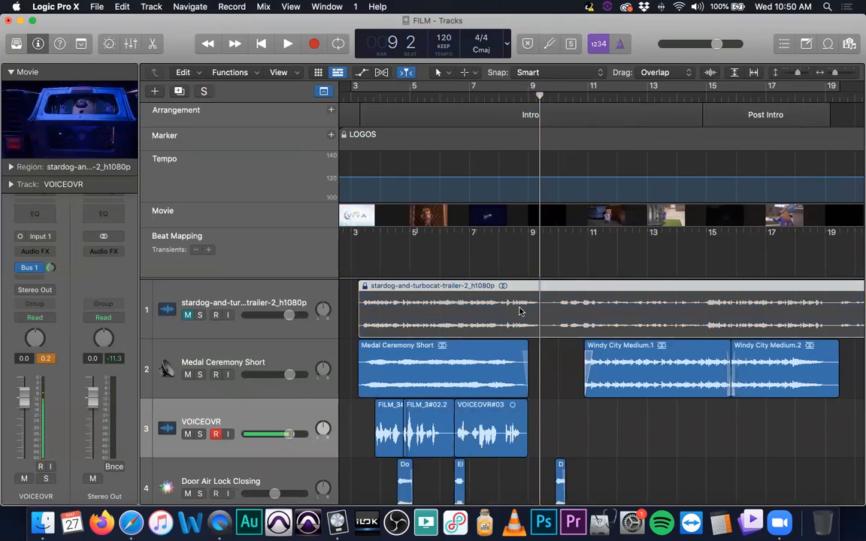
key(super+Up)
key(super+Up)
key(super+Up)
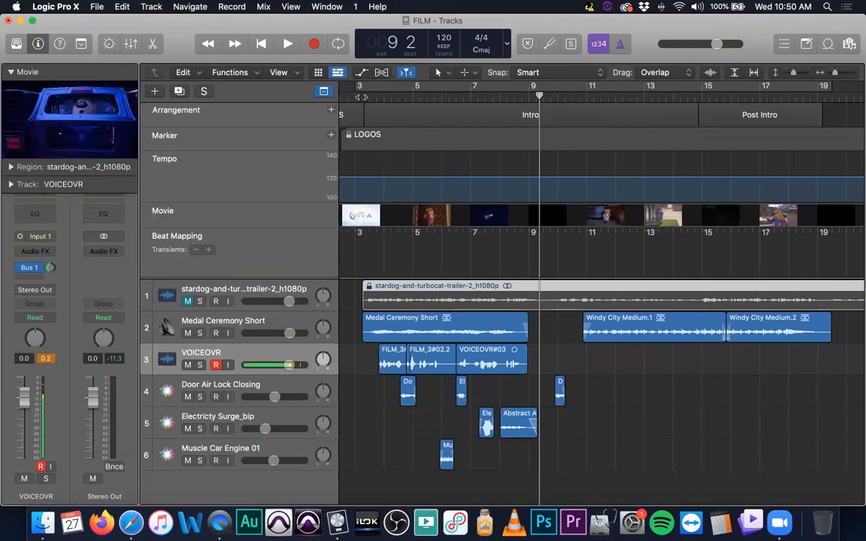
key(alt+r)
key(alt+r)
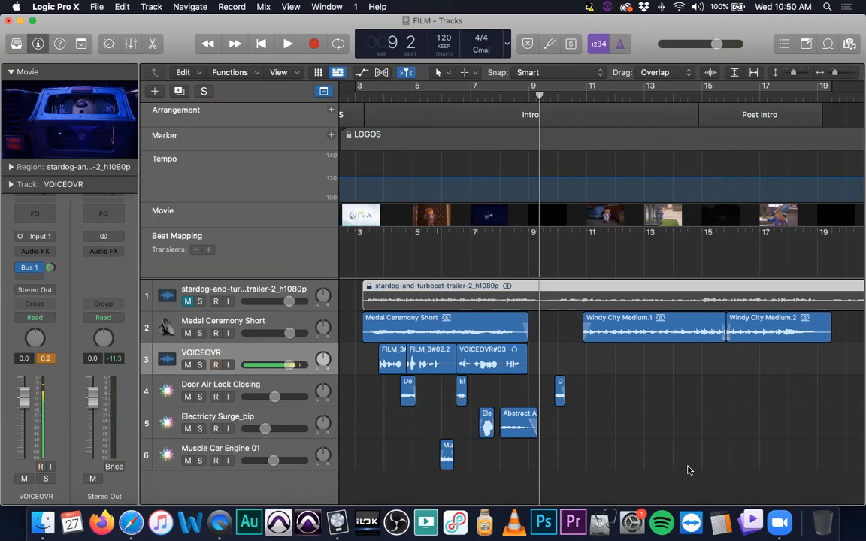
- Switch to Safari and close the window with the Complete Film Score Project Workflow video
click(133, 523)
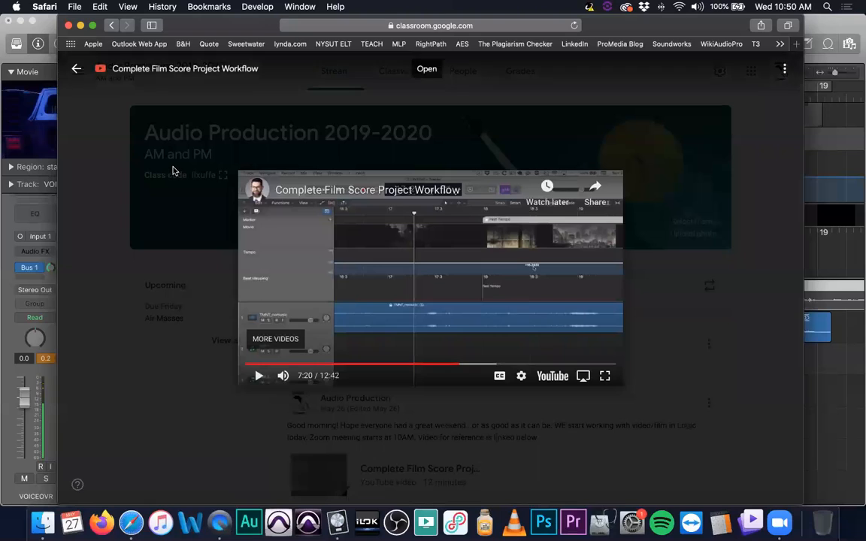
key(super+w)
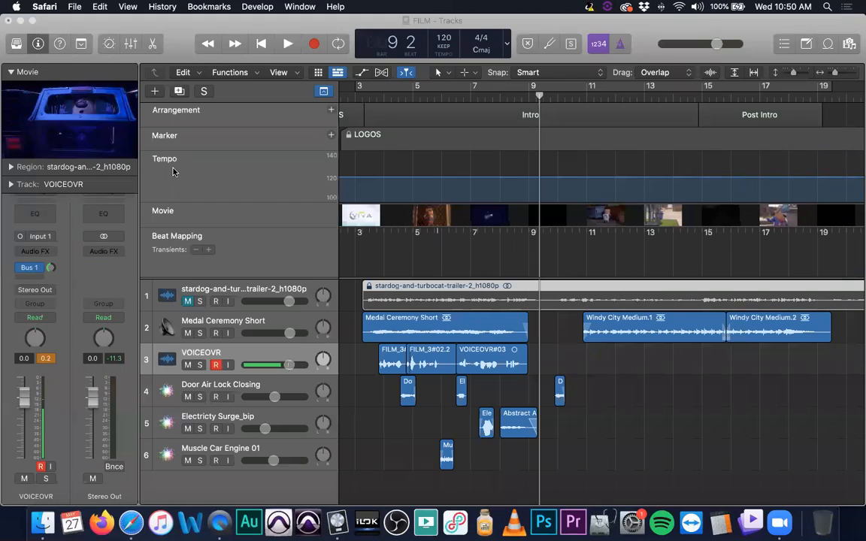
- Play the trailer with the added music, voiceover and effects from bar 3 to bar 15 beat 4, dismissing the security notification
click(353, 99)
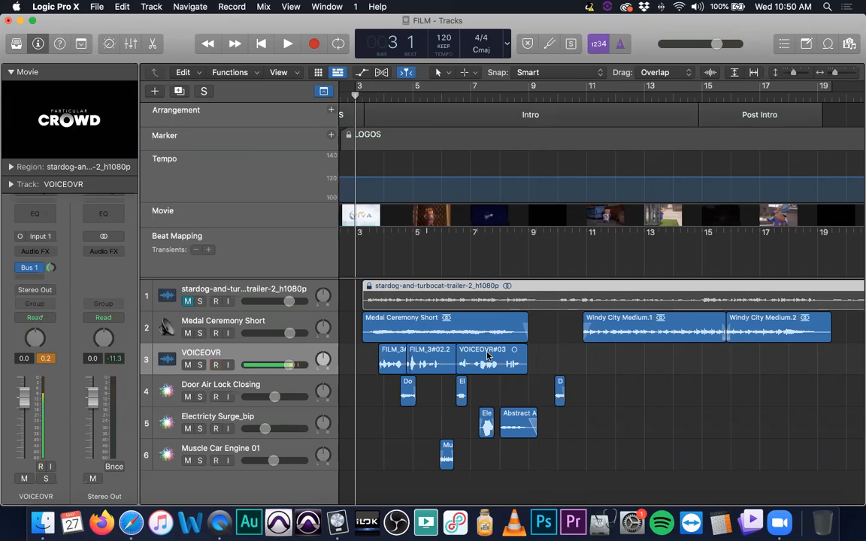
key(ctrl+alt+r)
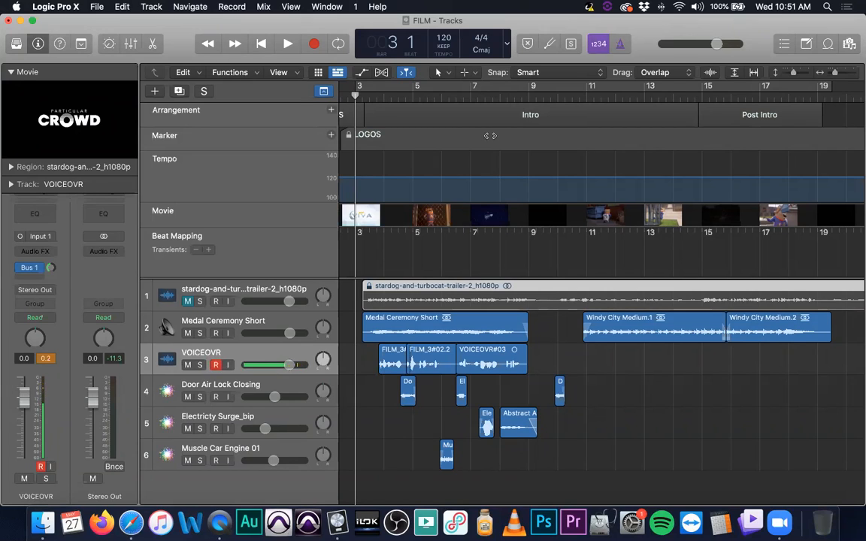
key(space)
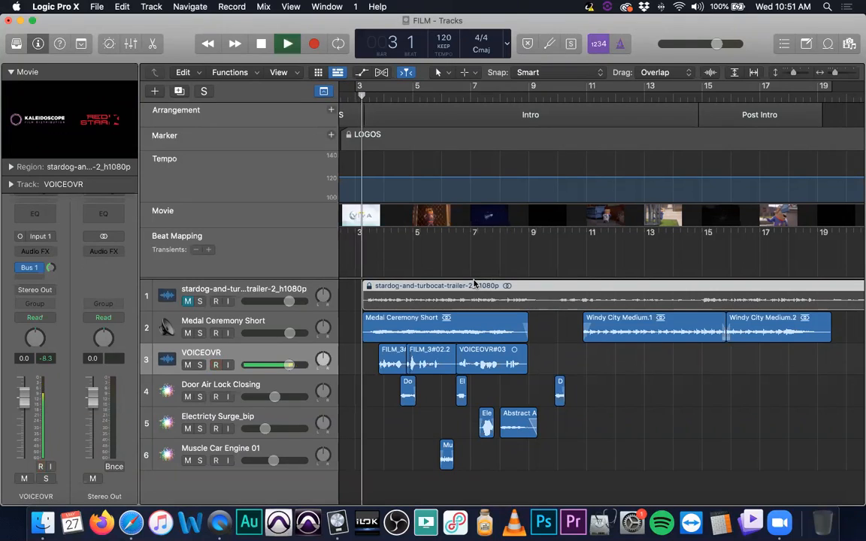
key(XF86AudioRaiseVolume)
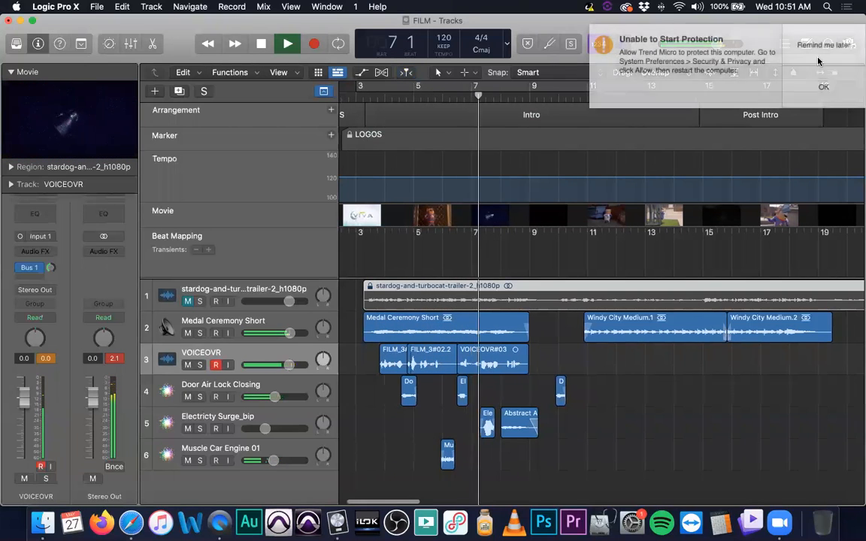
click(817, 57)
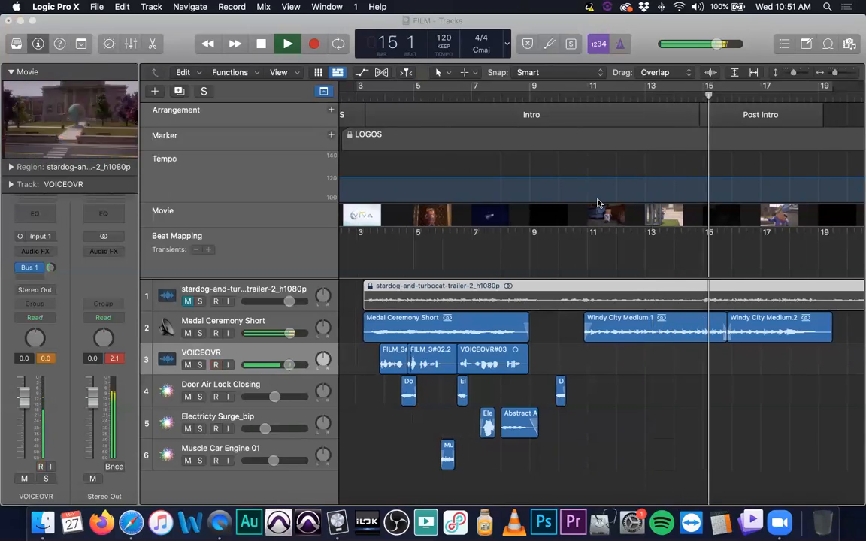
click(637, 397)
key(space)
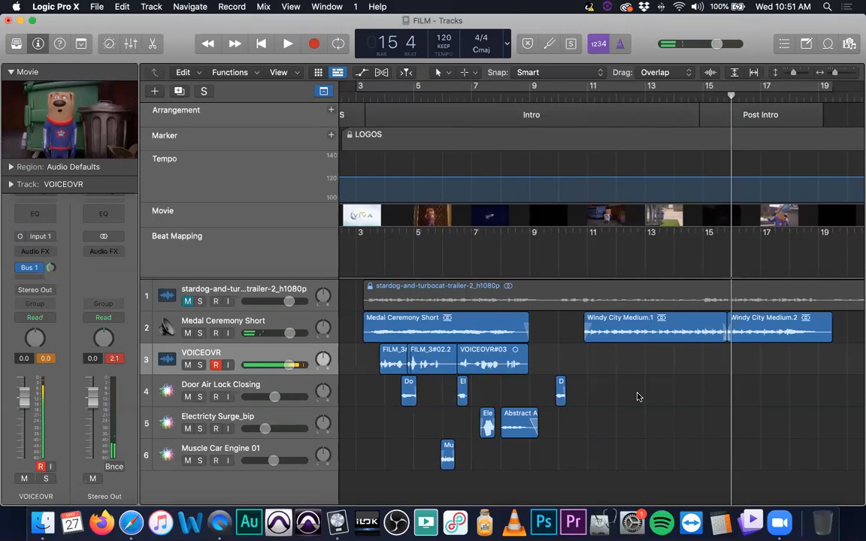
- Place the playhead at bar 7 beat 3 and lock the SMPTE position of the Medal Ceremony Short region
drag(371, 95, 456, 132)
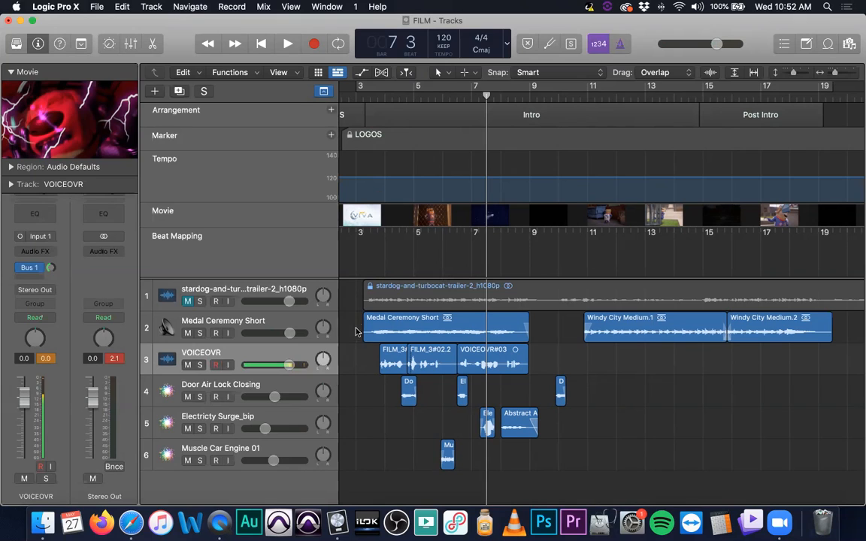
click(408, 329)
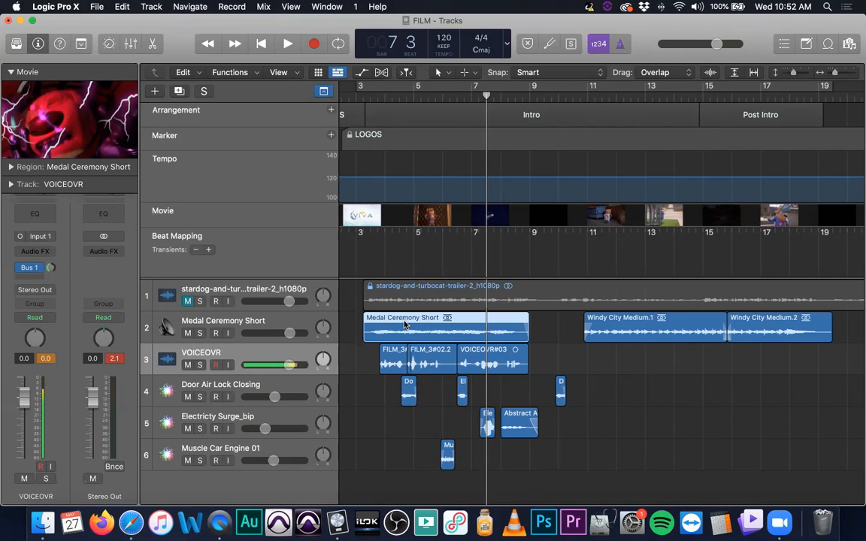
right_click(404, 325)
click(453, 296)
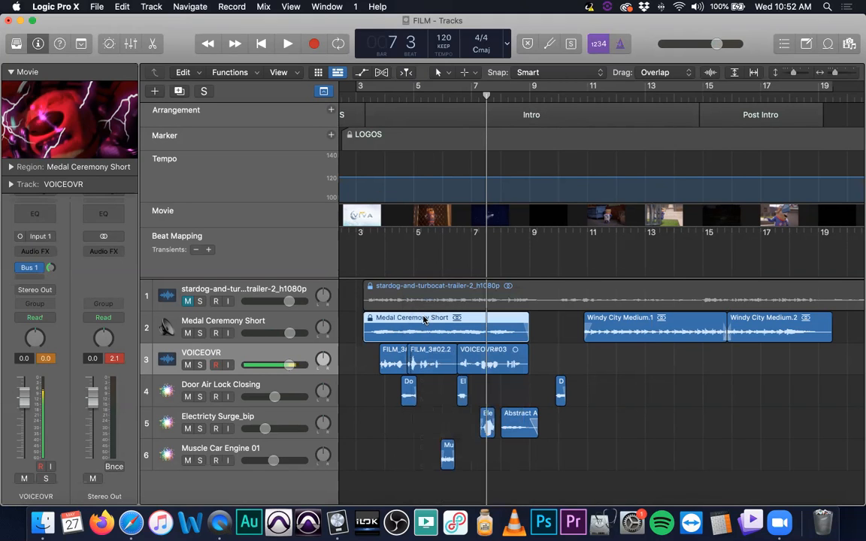
- Lock the SMPTE positions of the three VOICEOVR regions and the three regions on the Door Air Lock Closing track
drag(371, 359, 550, 363)
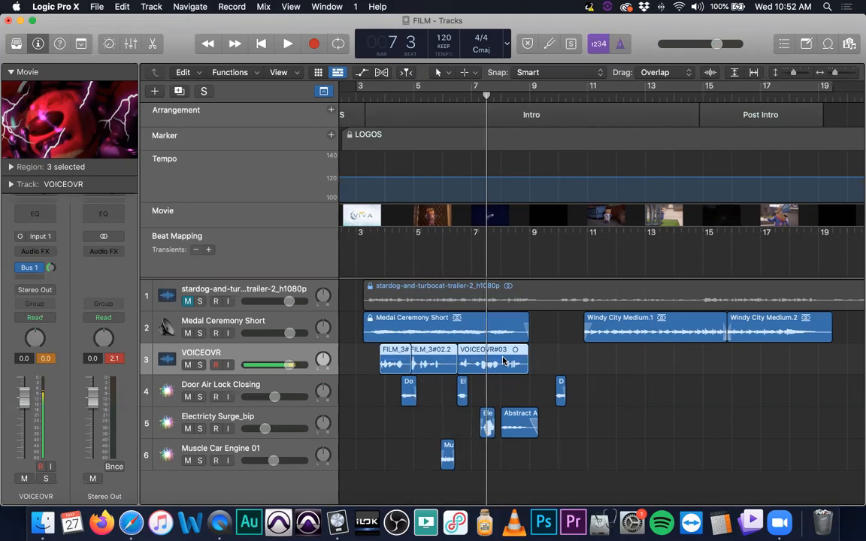
right_click(476, 351)
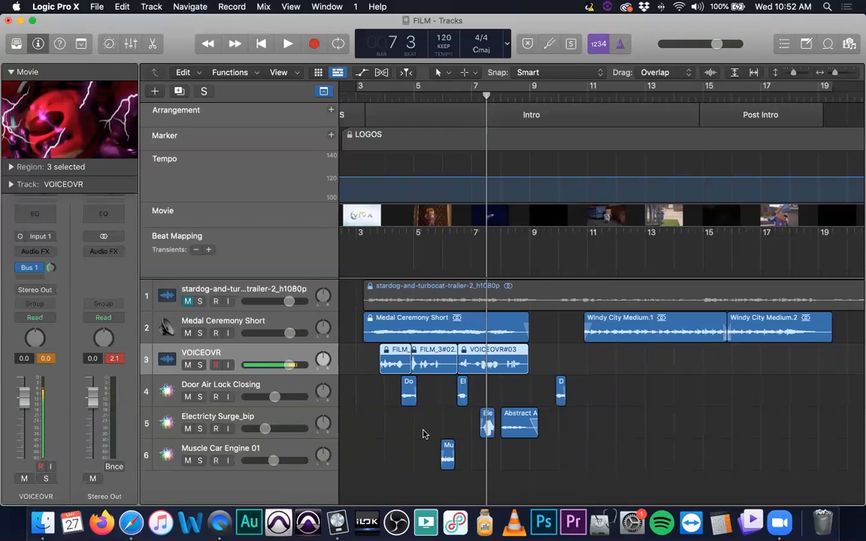
drag(389, 393, 603, 397)
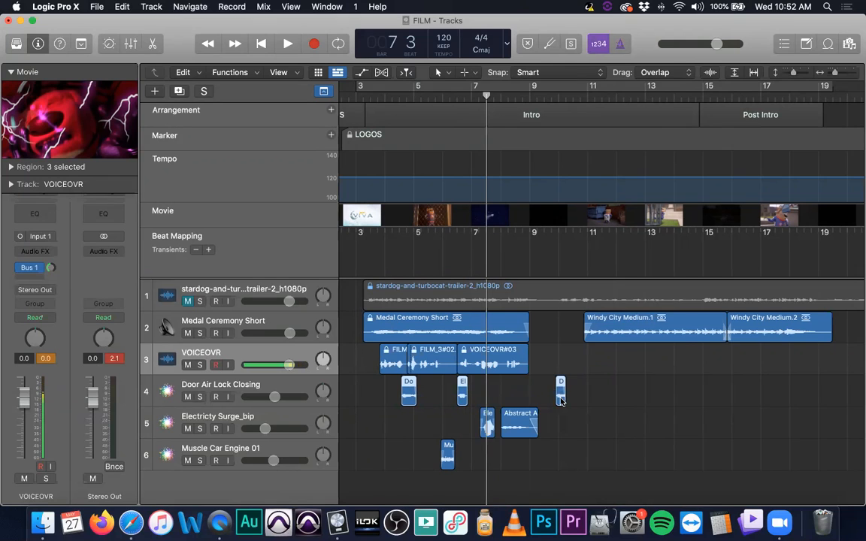
right_click(561, 401)
click(578, 296)
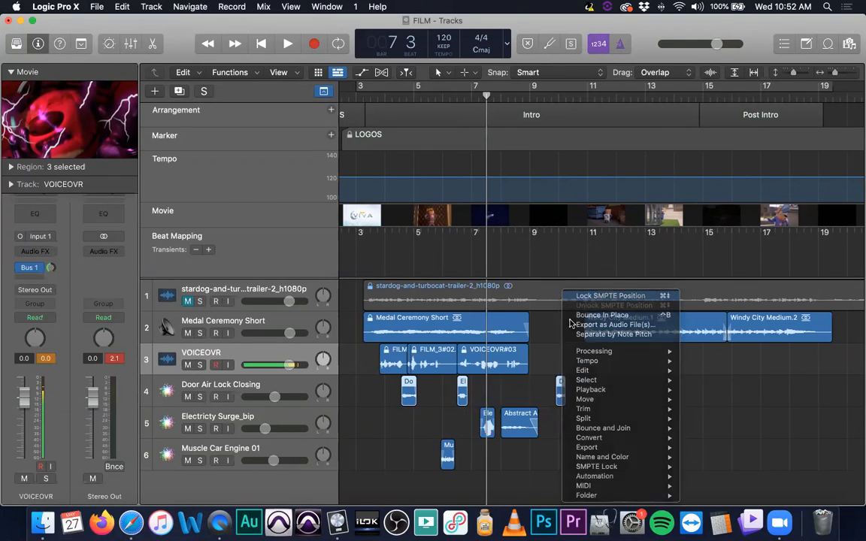
- Lock the SMPTE positions of the two regions on the Electricty Surge_bip track
drag(476, 431, 514, 423)
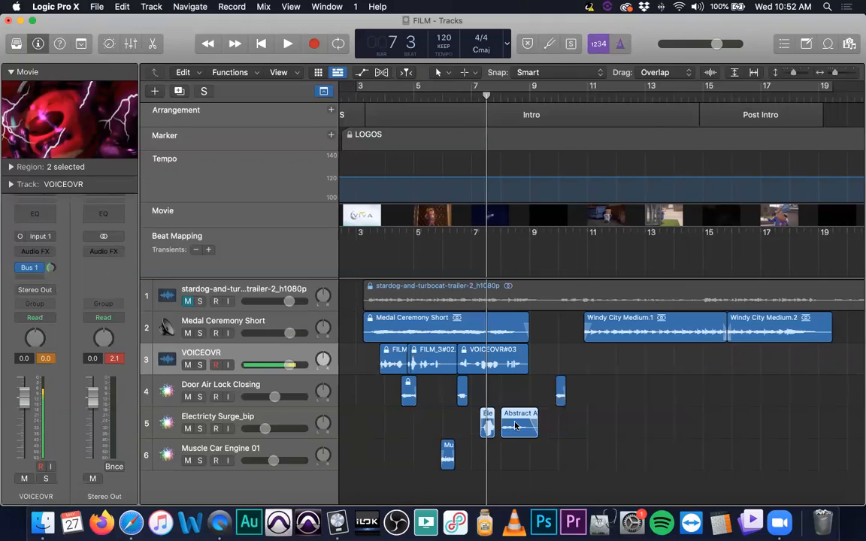
right_click(514, 426)
mouse_move(515, 419)
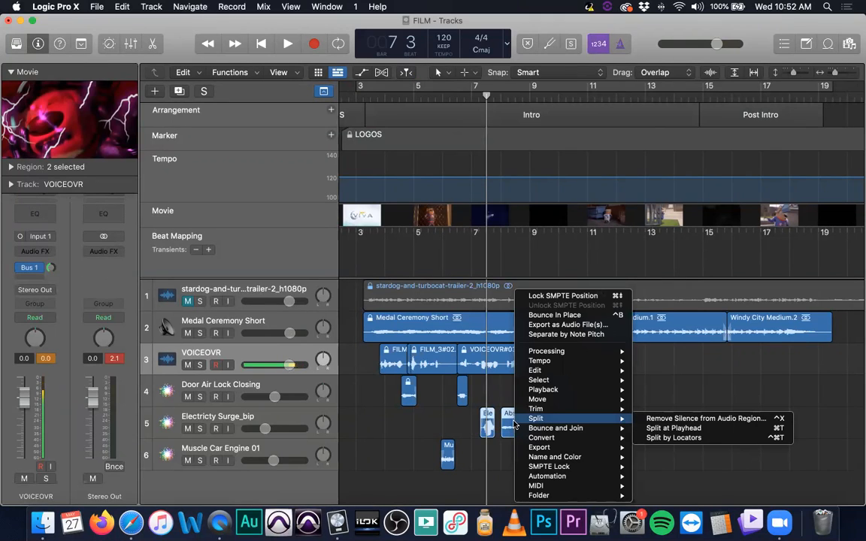
mouse_move(545, 391)
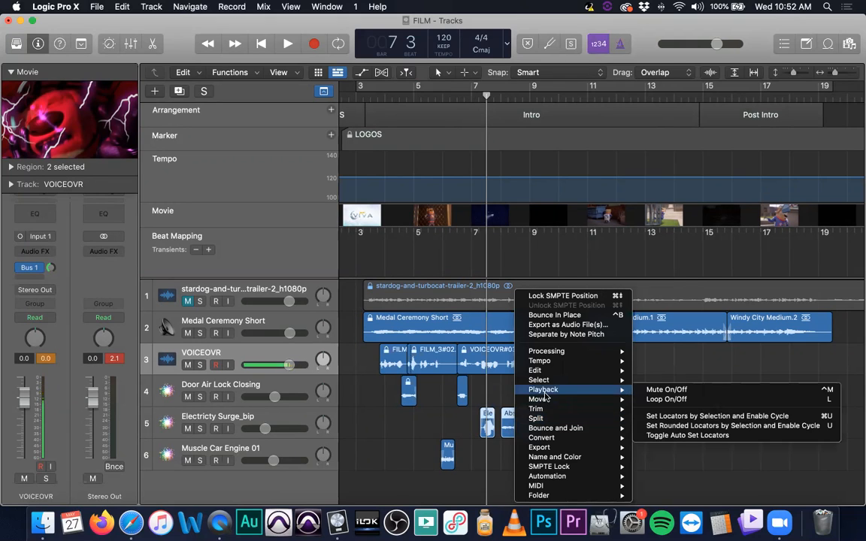
click(546, 296)
- Place the playhead at bar 6 beat 1 and lock the SMPTE position of the Muscle Car Engine 01 region
drag(425, 448, 482, 453)
click(445, 95)
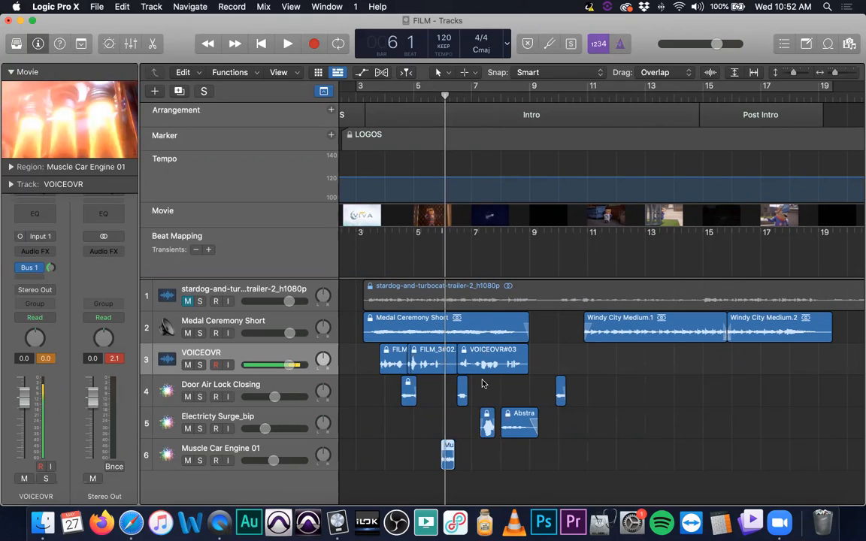
right_click(448, 449)
click(473, 289)
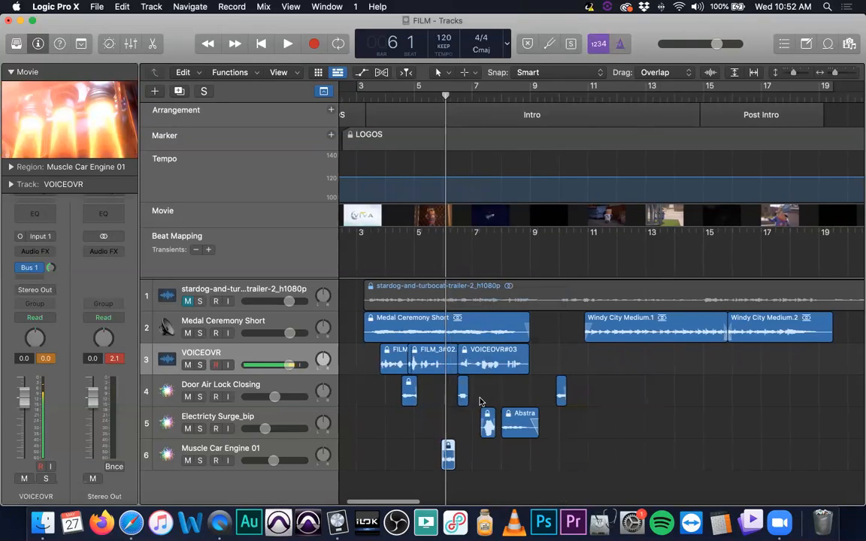
- Select all regions and try to move them about two bars later, then undo the move
drag(363, 308, 558, 474)
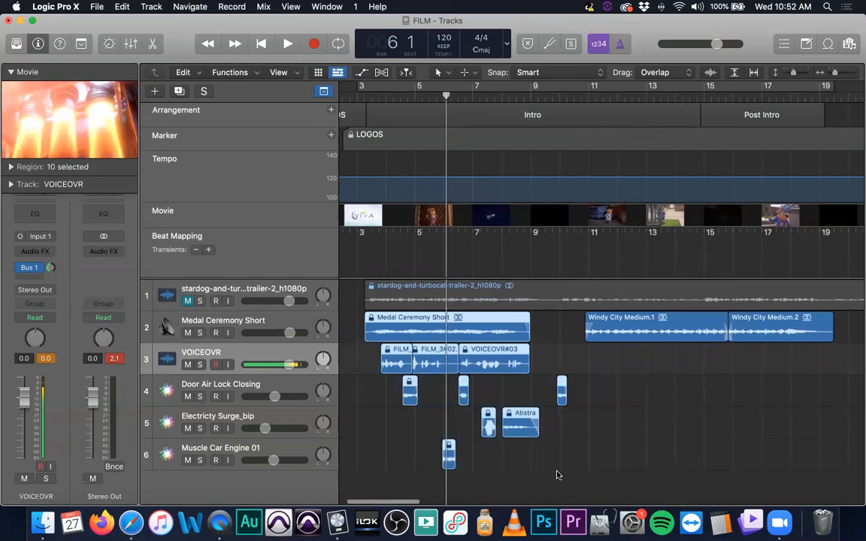
key(super+a)
drag(605, 336, 669, 336)
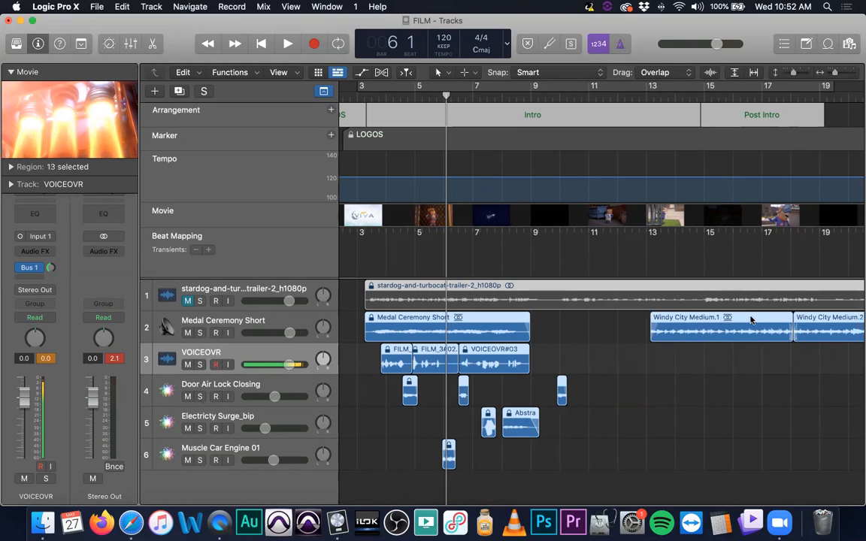
key(super+z)
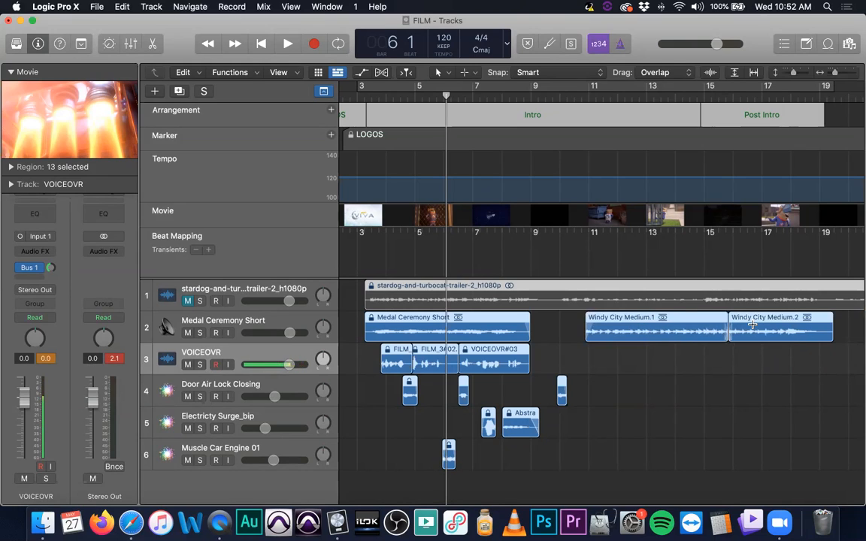
key(super+shift+z)
key(super+z)
- Place the playhead at bar 3 and lock the SMPTE positions of Medal Ceremony Short and all regions on tracks 3 to 6 together
drag(353, 324, 580, 472)
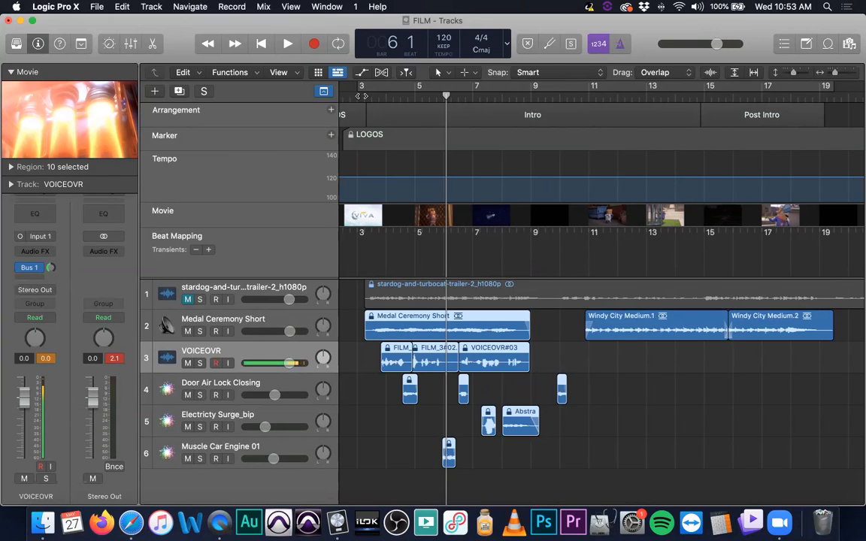
click(358, 94)
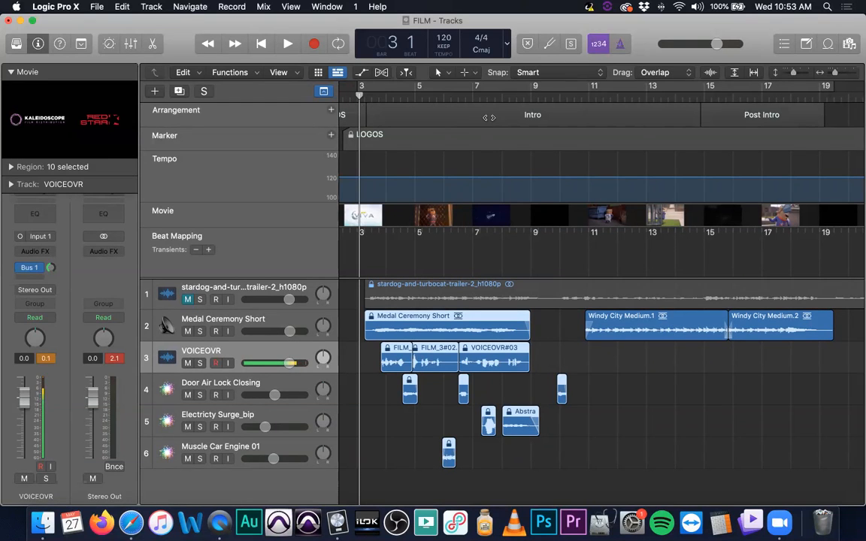
click(386, 256)
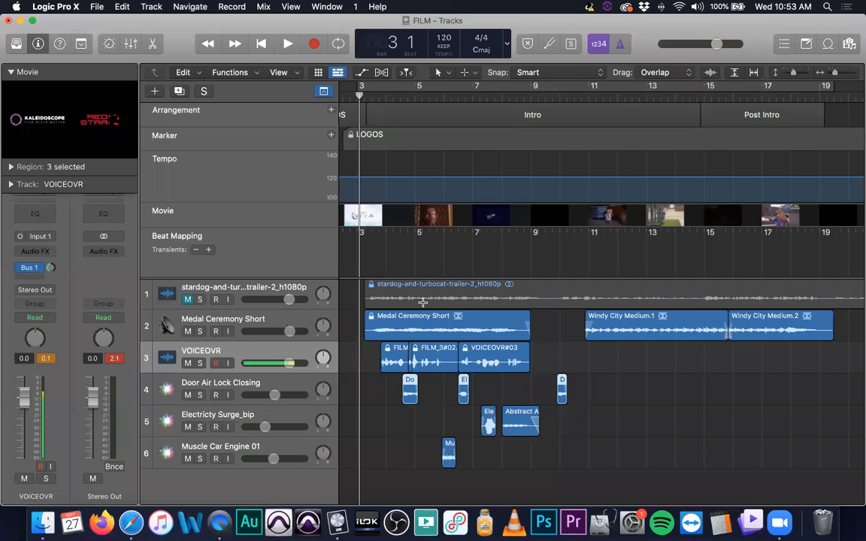
click(426, 314)
drag(352, 322, 569, 475)
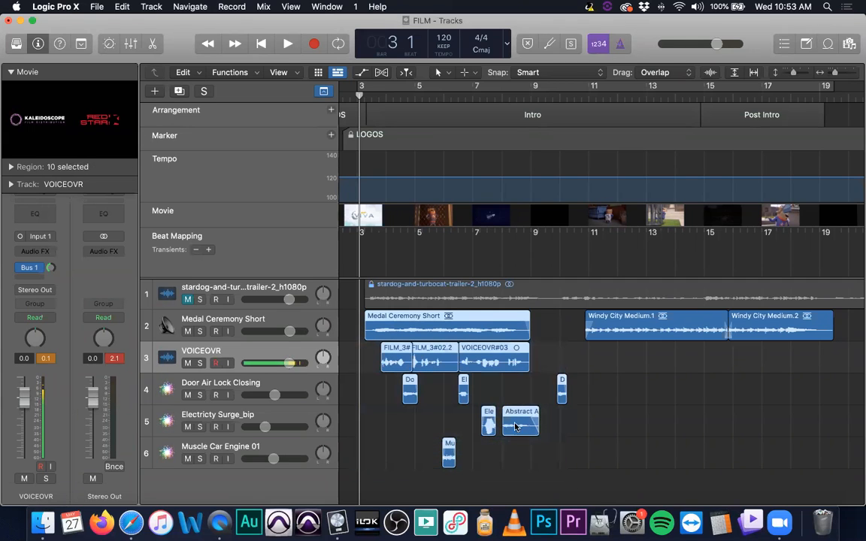
right_click(495, 319)
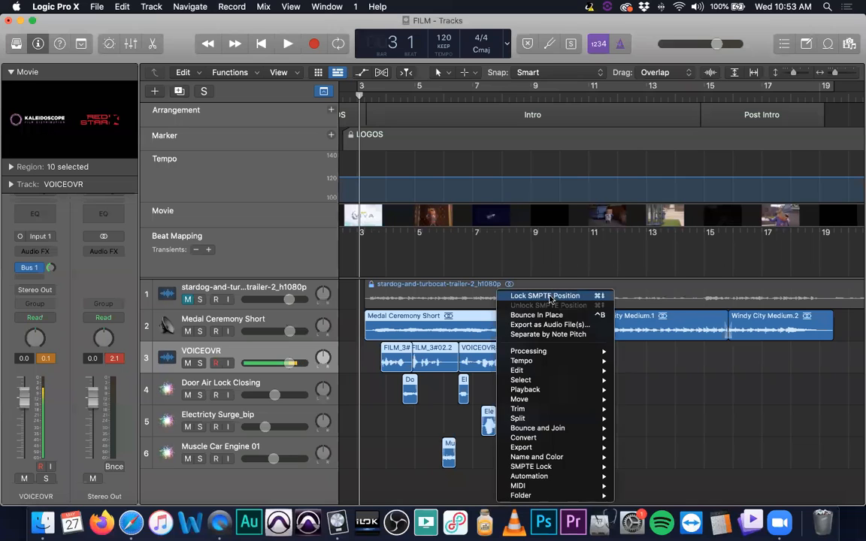
click(499, 294)
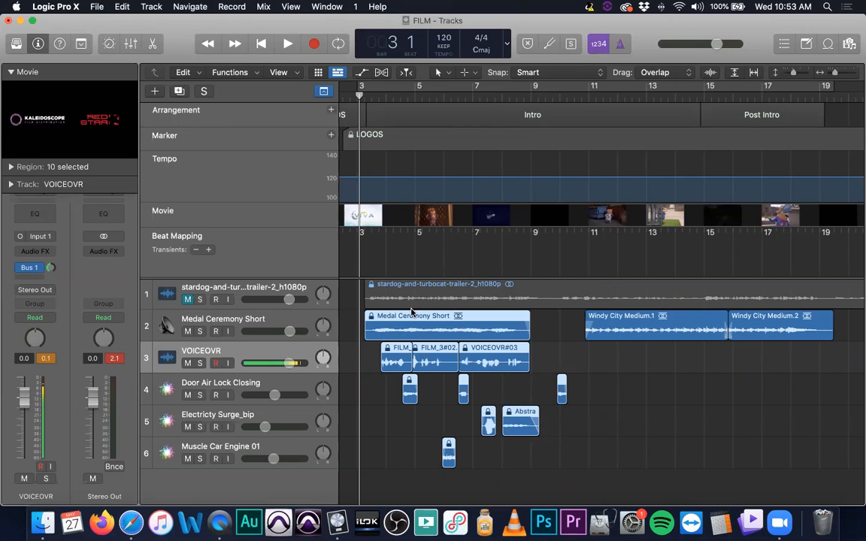
- Try to move the locked regions, then play the trailer from bar 3 and set the playhead to bar 10 beat 3
mouse_move(428, 319)
mouse_down()
mouse_move(517, 440)
mouse_move(624, 415)
mouse_move(423, 321)
mouse_up()
mouse_move(415, 385)
mouse_down()
mouse_move(669, 406)
mouse_move(536, 413)
mouse_move(416, 380)
mouse_up()
key(space)
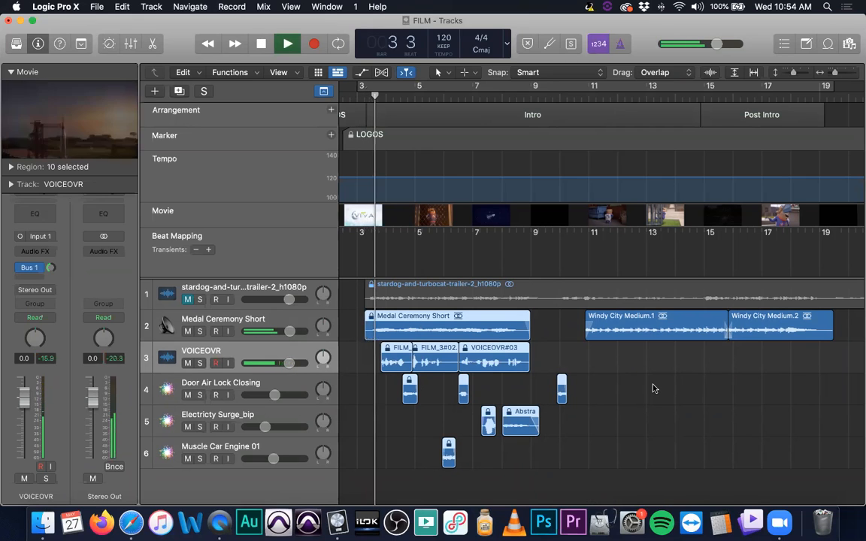
key(XF86AudioRaiseVolume)
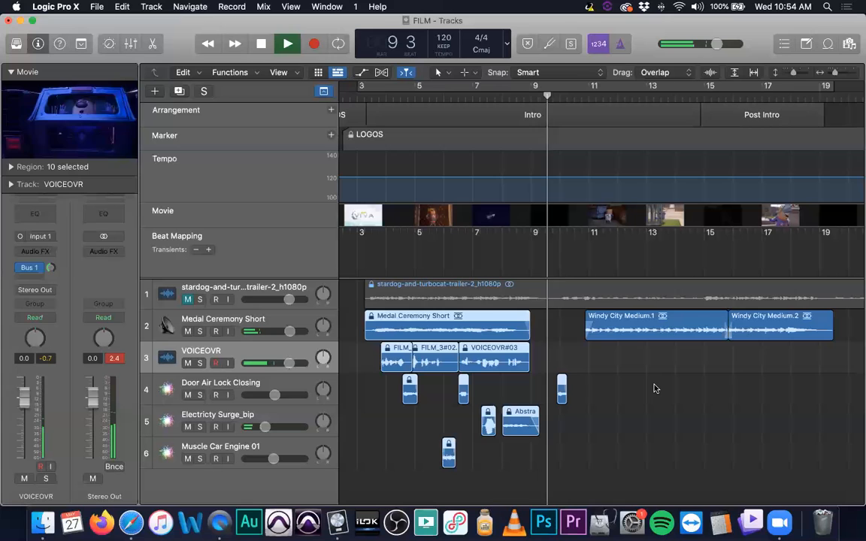
key(space)
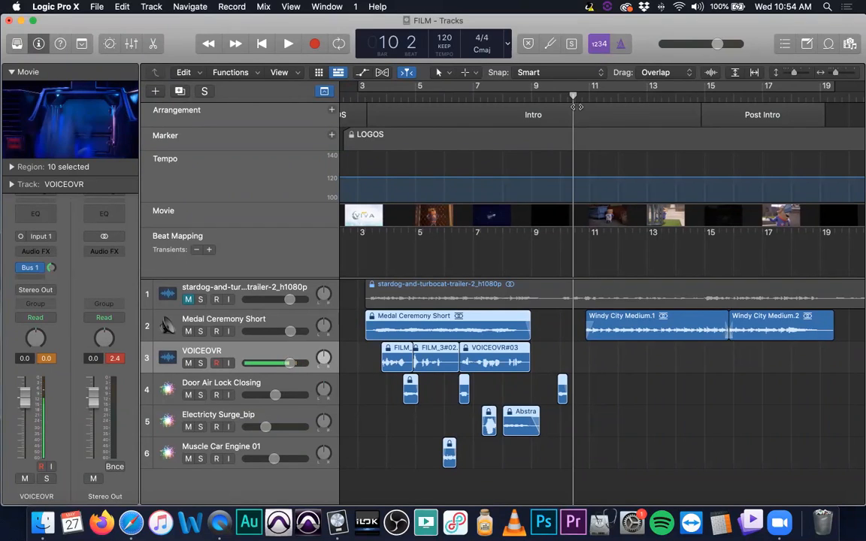
mouse_move(574, 96)
mouse_down()
mouse_move(589, 95)
mouse_move(575, 95)
mouse_up()
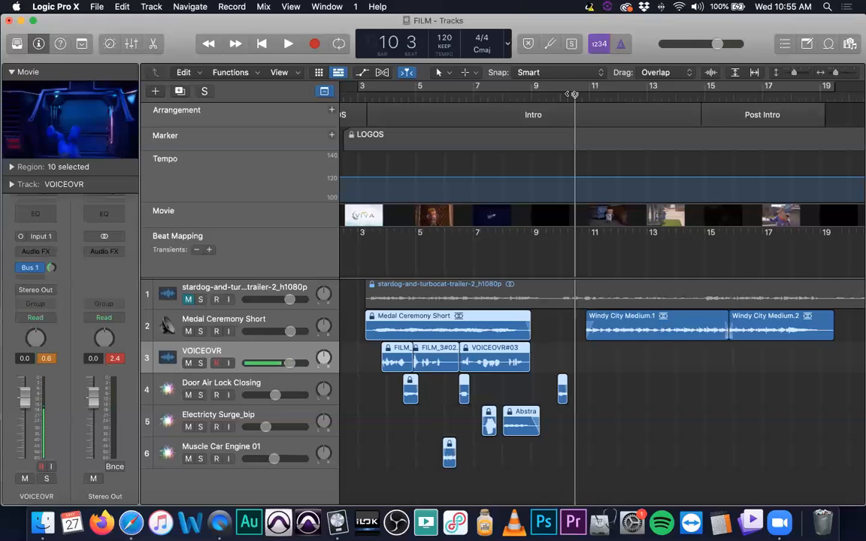
- Examine the trailer's timeline from bar 1 to about bar 39, comparing the arrangement, marker, tempo and movie lanes with the regions
scroll(534, 259, left, 3)
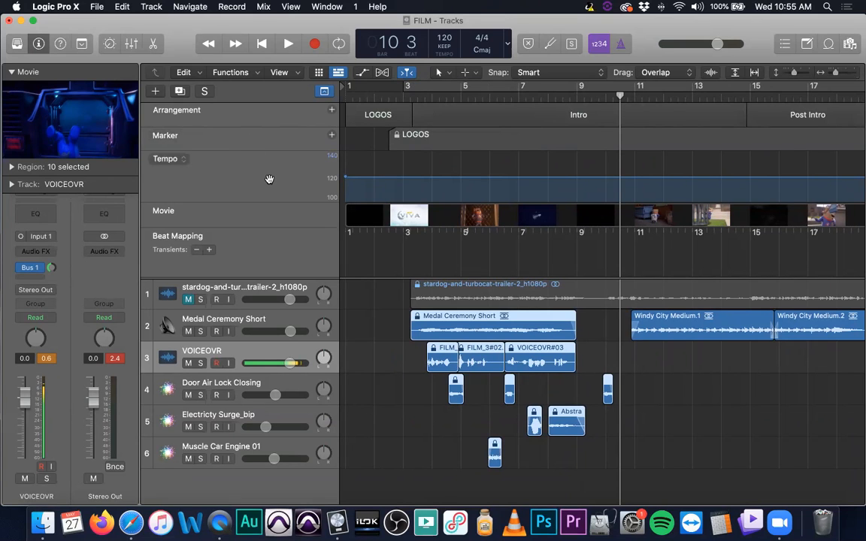
scroll(483, 190, right, 15)
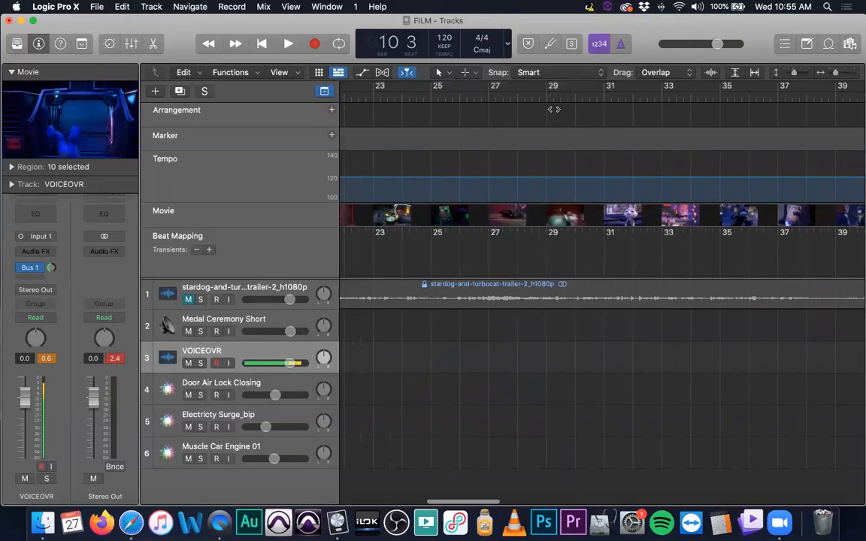
scroll(671, 161, left, 12)
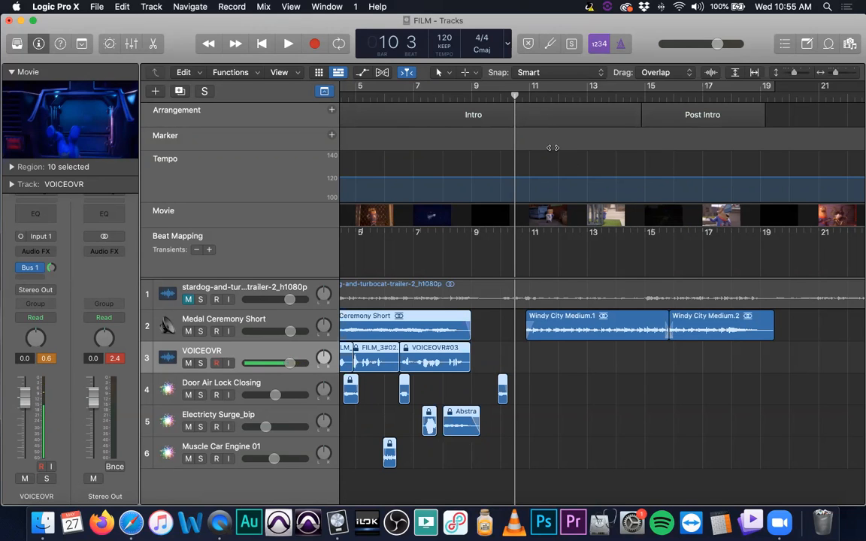
scroll(551, 179, left, 5)
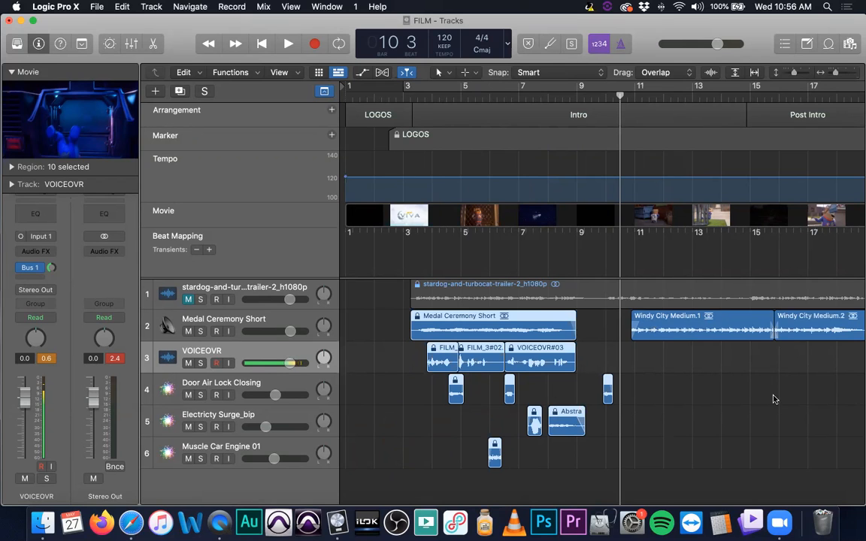
scroll(571, 271, right, 3)
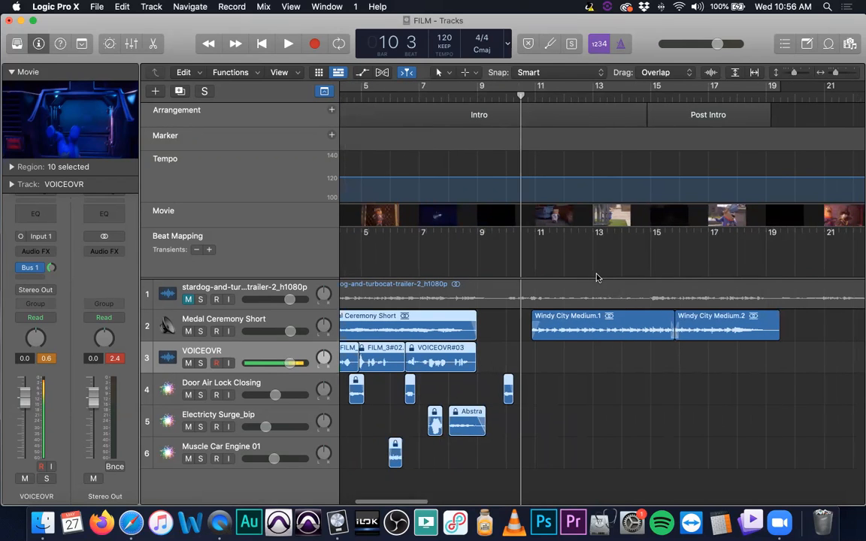
scroll(596, 278, left, 3)
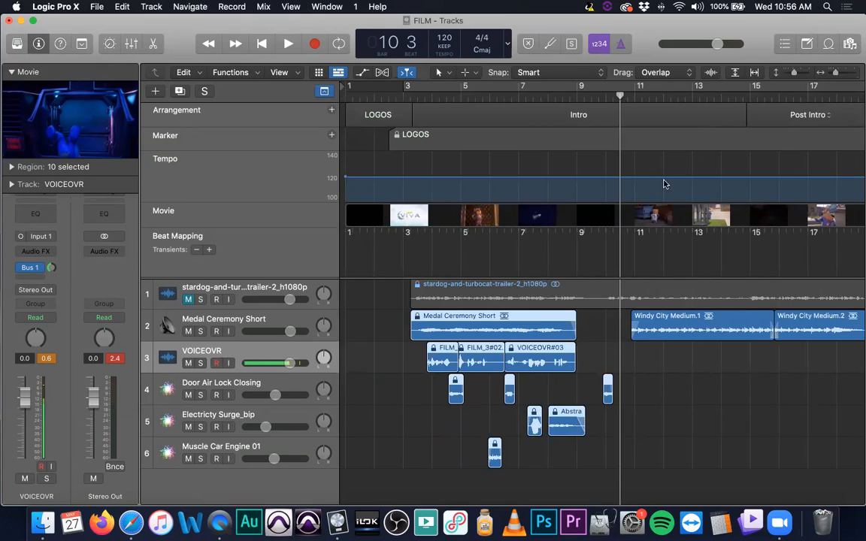
scroll(582, 233, right, 3)
scroll(584, 247, right, 1)
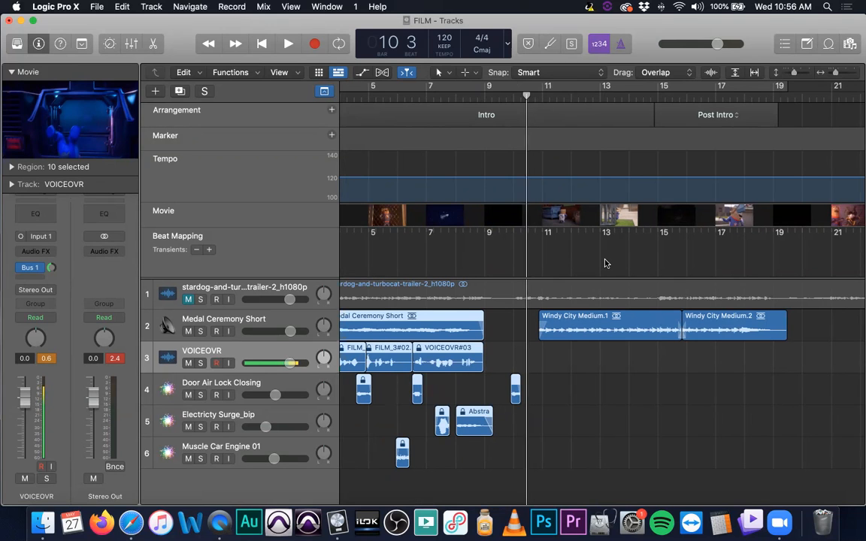
key(super+Left)
key(super+Left)
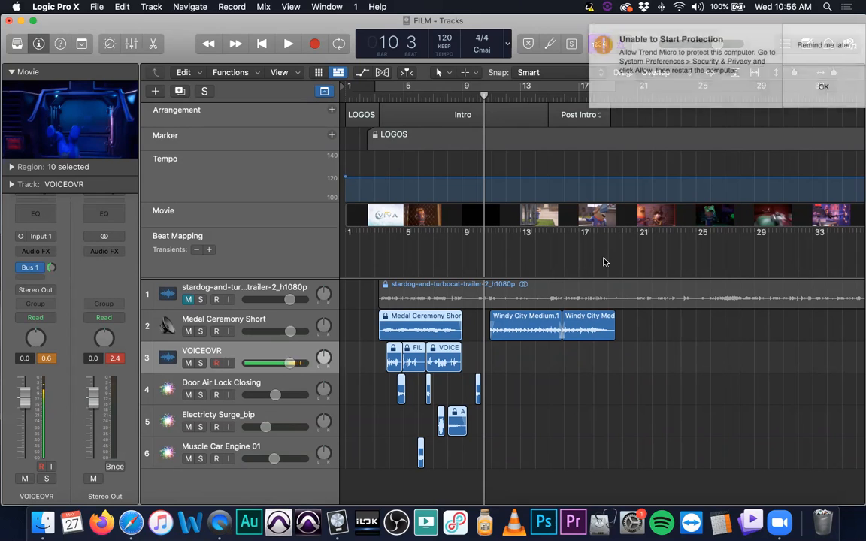
- Postpone the security notification and switch to Zoom
click(823, 45)
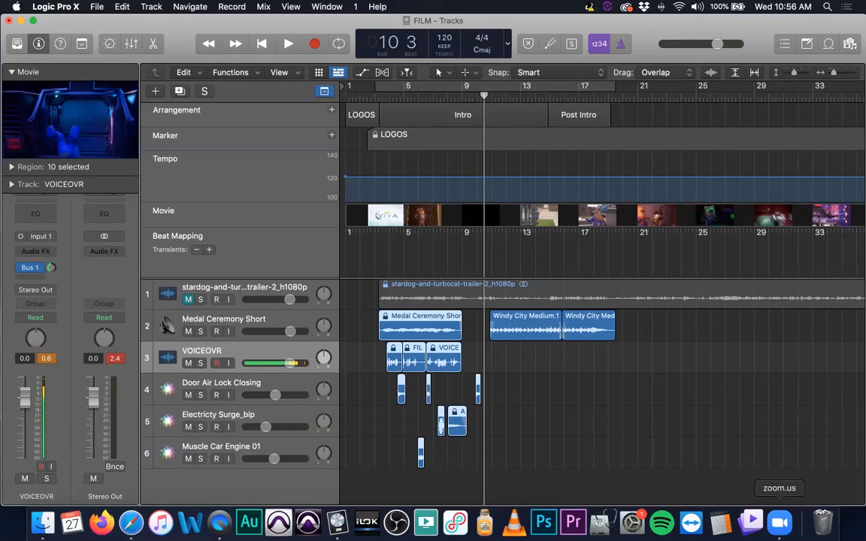
click(776, 522)
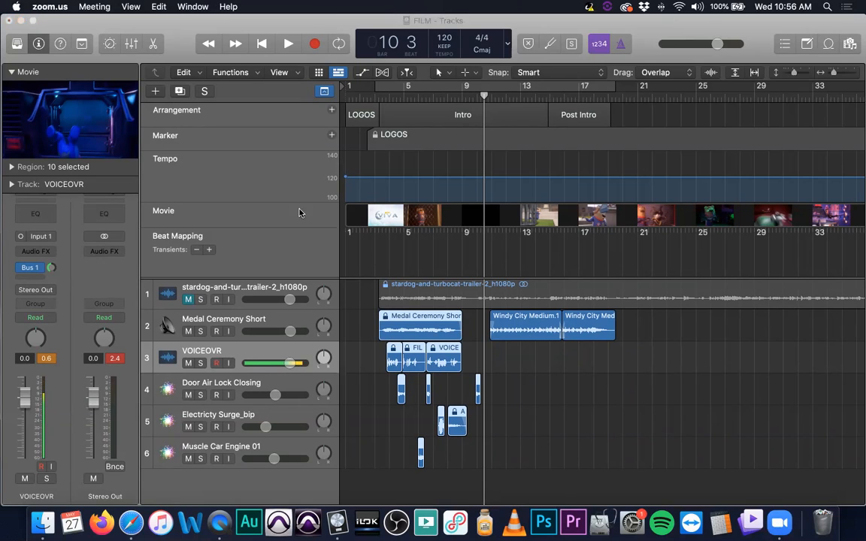